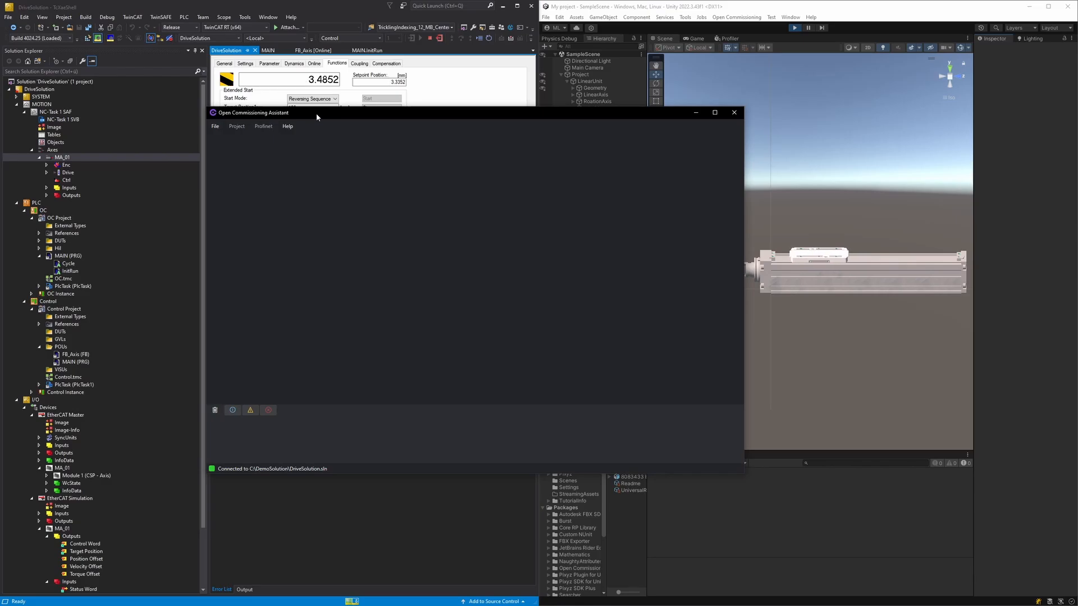
left_click(778, 9)
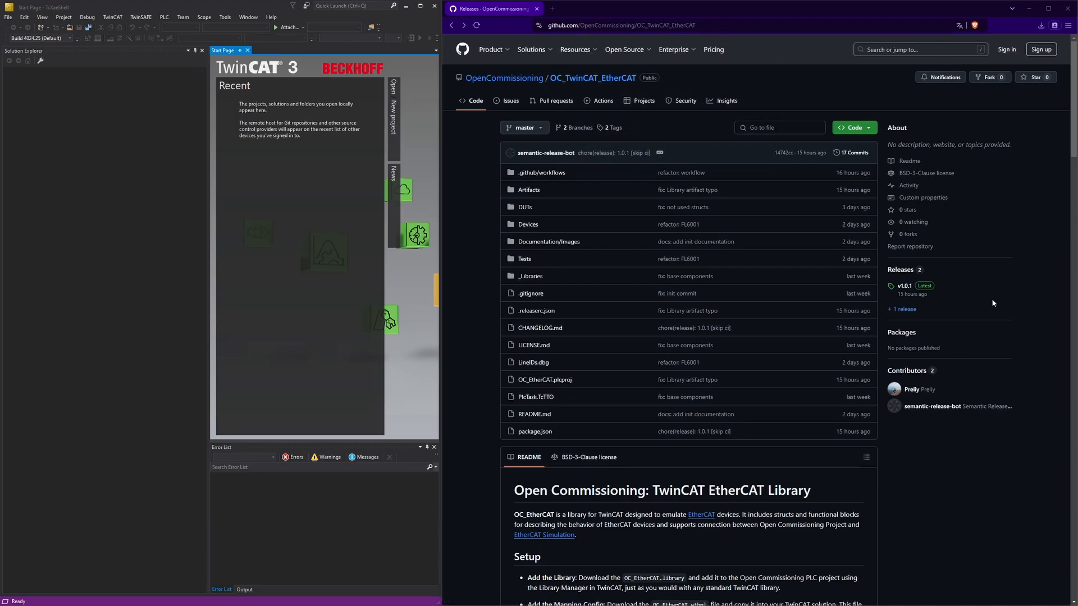
Step: Open the OC_TwinCAT_EtherCAT releases page on GitHub and install OC_EtherCAT.library into TwinCAT's library repository
left_click(901, 270)
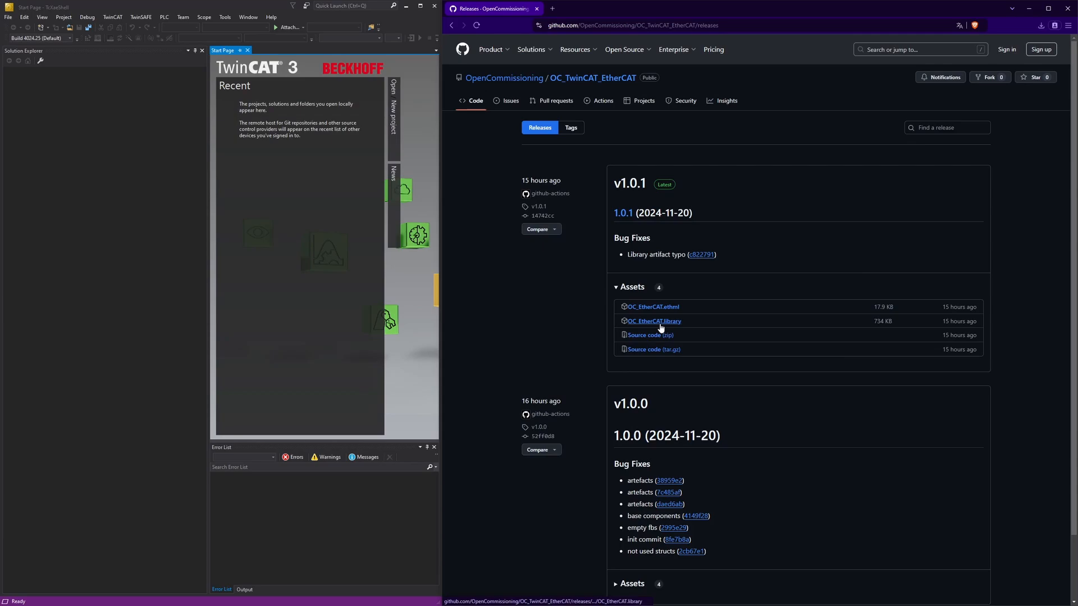
left_click(111, 141)
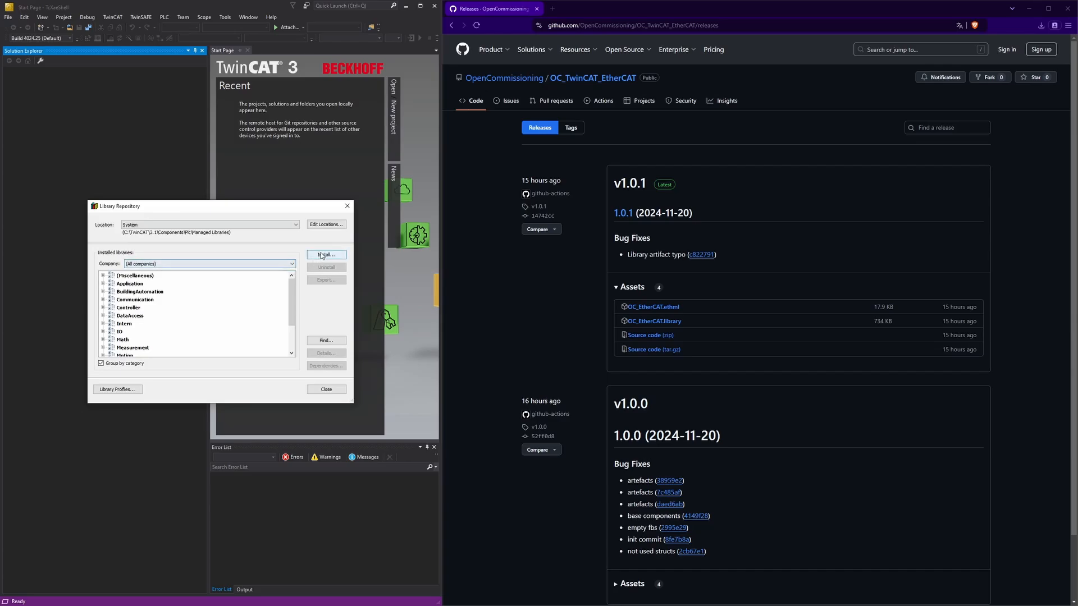
left_click(325, 255)
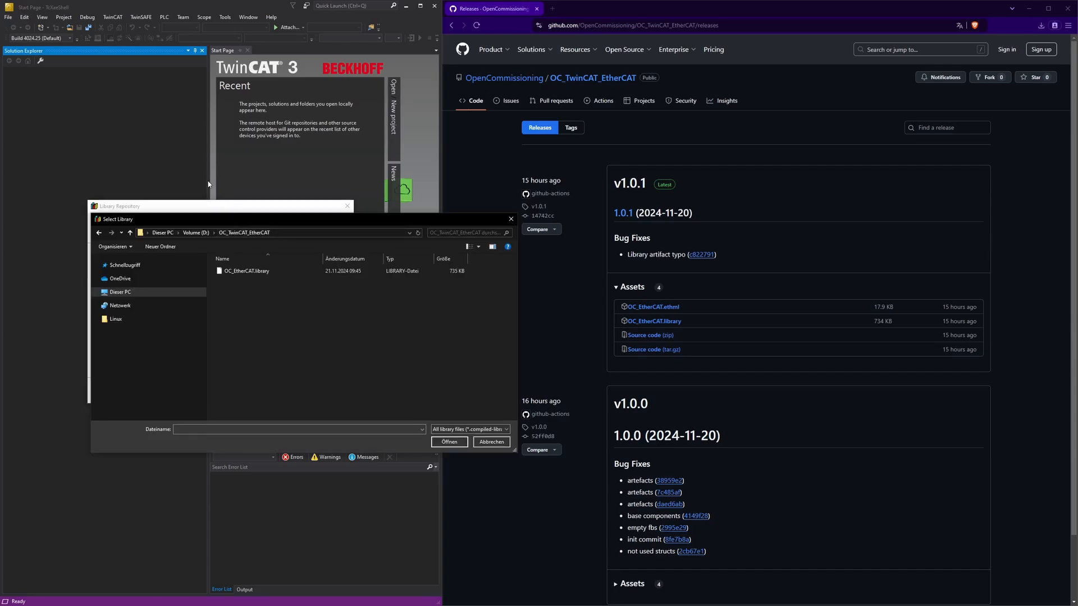
left_click(248, 274)
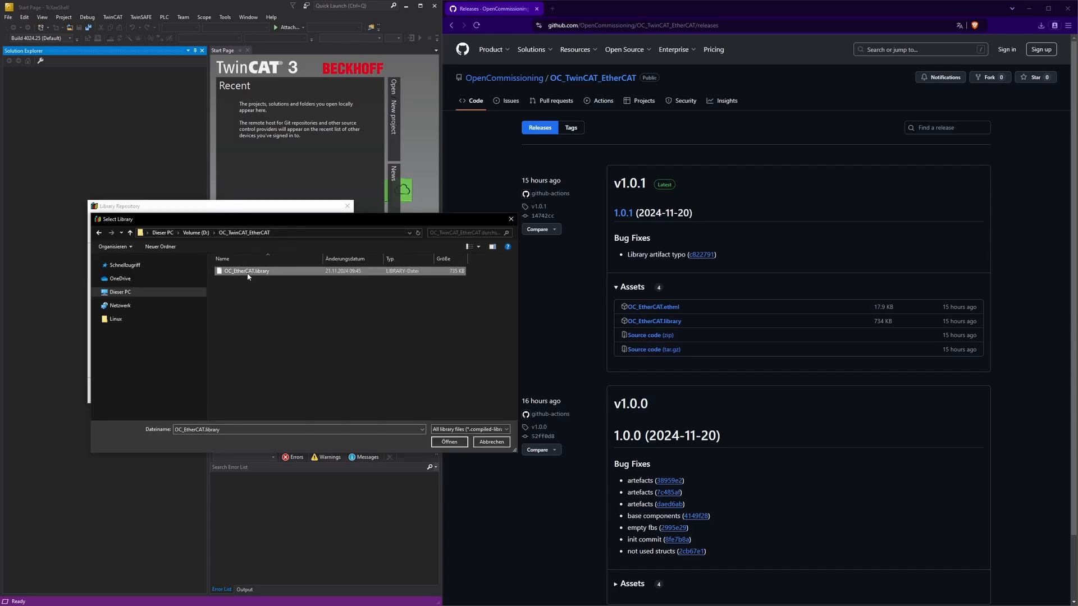
left_click(444, 441)
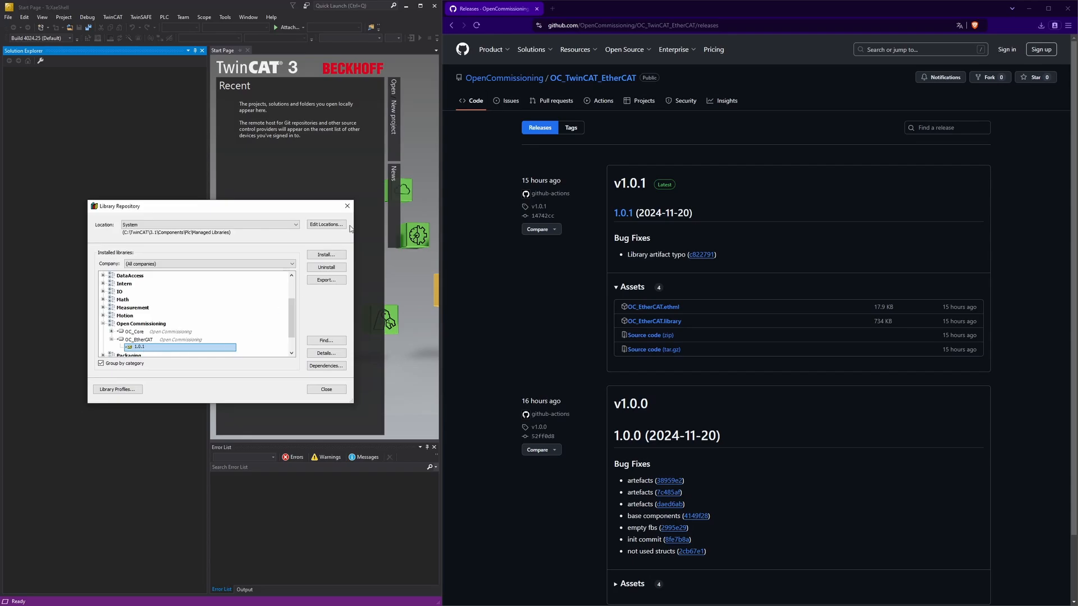
left_click(348, 206)
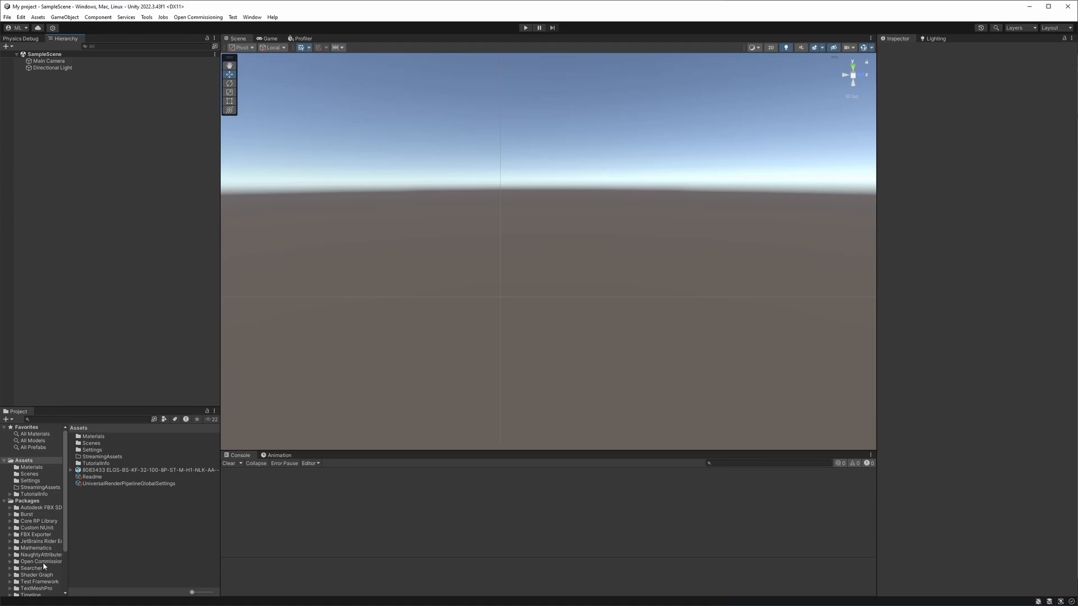
Step: Place the 8083433 ELGS-BS-KF-32-100 linear unit model from the project assets into SampleScene
left_click_drag(159, 470, 150, 253)
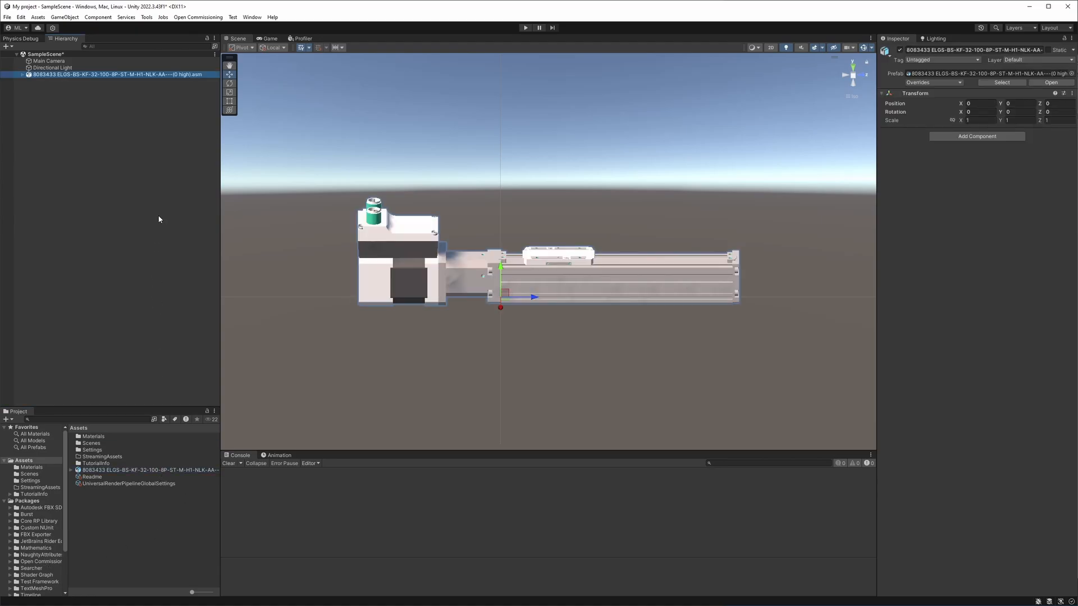
left_click(464, 195)
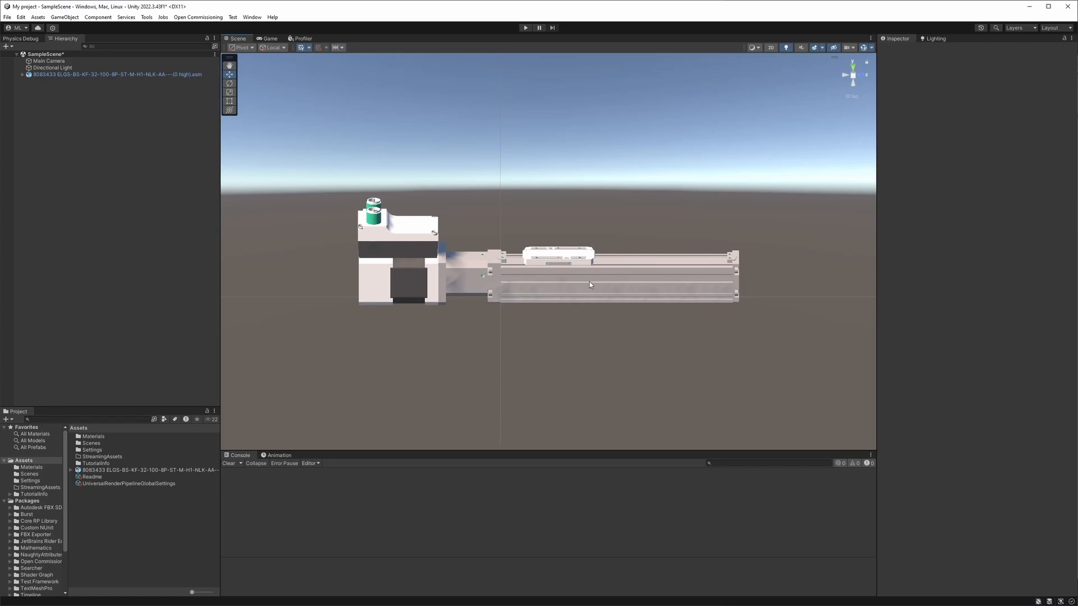
Step: Try moving the carriage mesh BRep_1_2 forward along the rail's Z axis, and undo each move
left_click(564, 258)
left_click(562, 256)
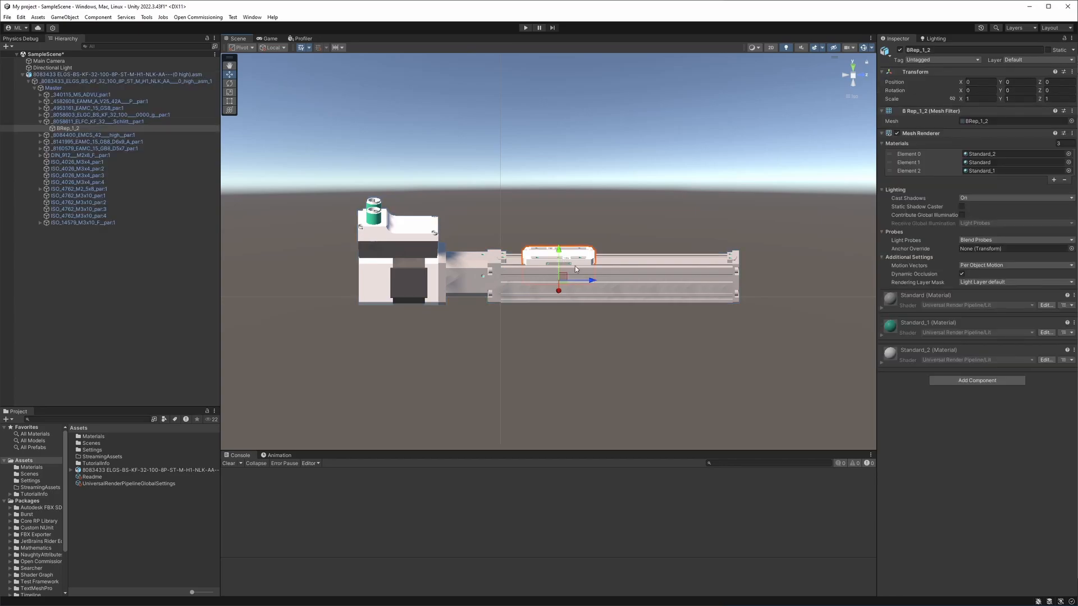
left_click_drag(594, 283, 628, 294)
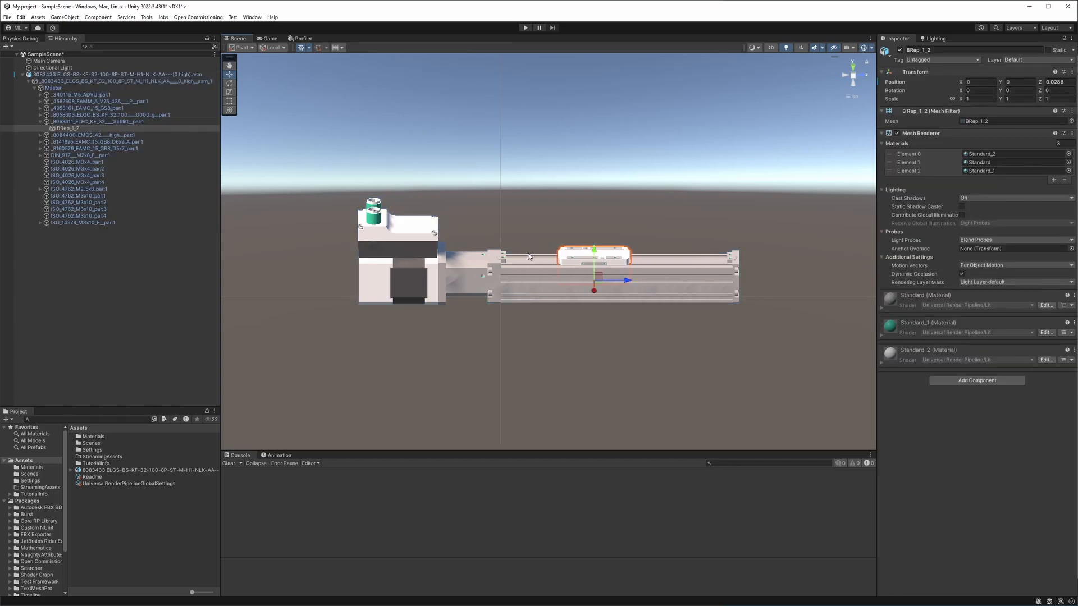
key("ctrl+z")
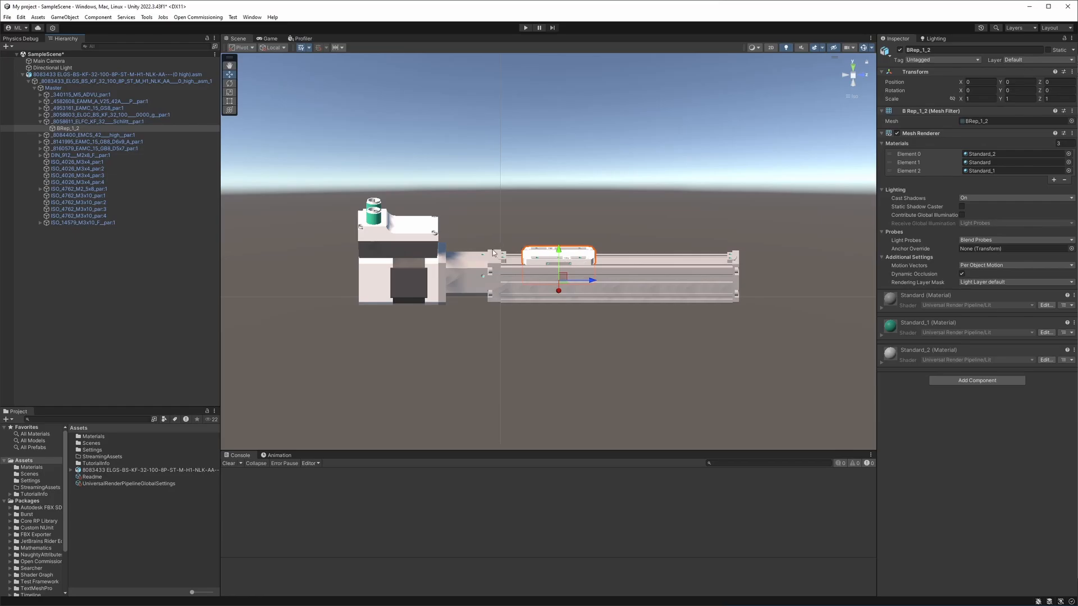
left_click(630, 274)
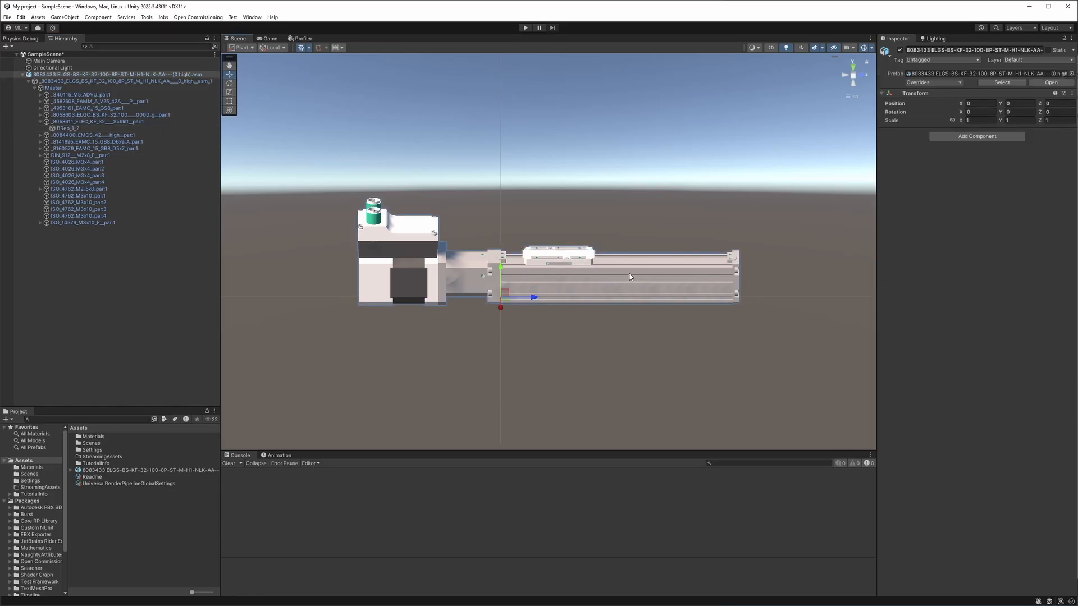
left_click(552, 253)
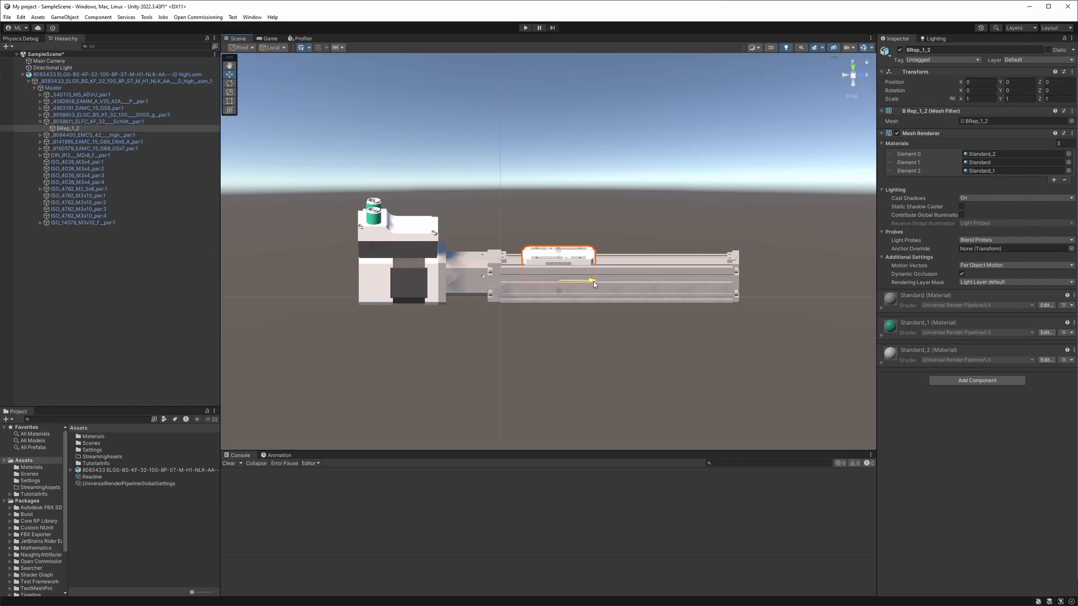
left_click_drag(594, 281, 630, 295)
key("ctrl+z")
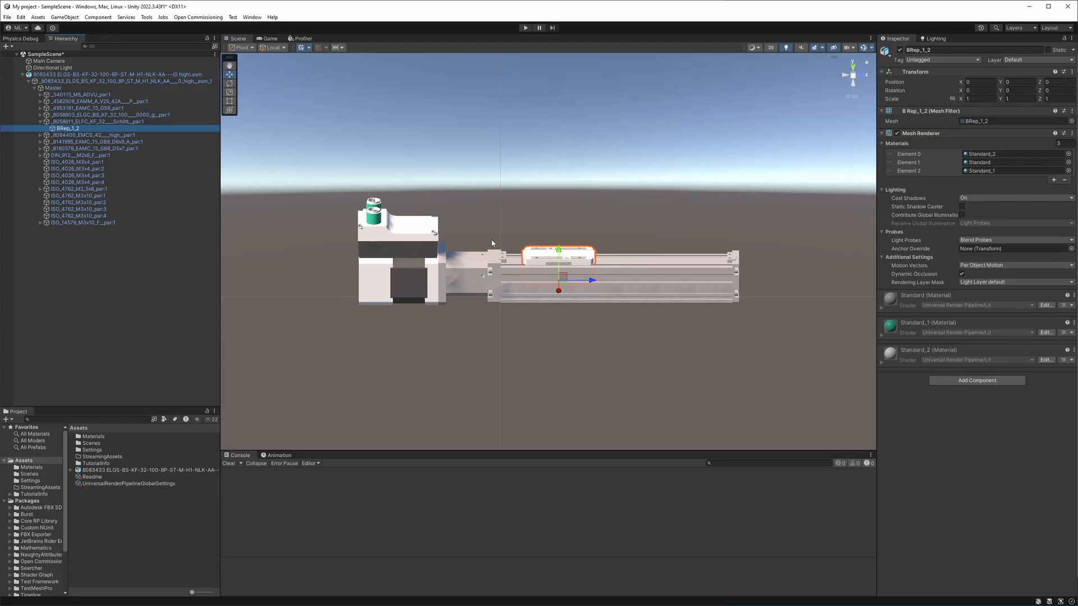
Step: Create an empty root object named LinearUnit and set its Y and Z position to 0
right_click(61, 258)
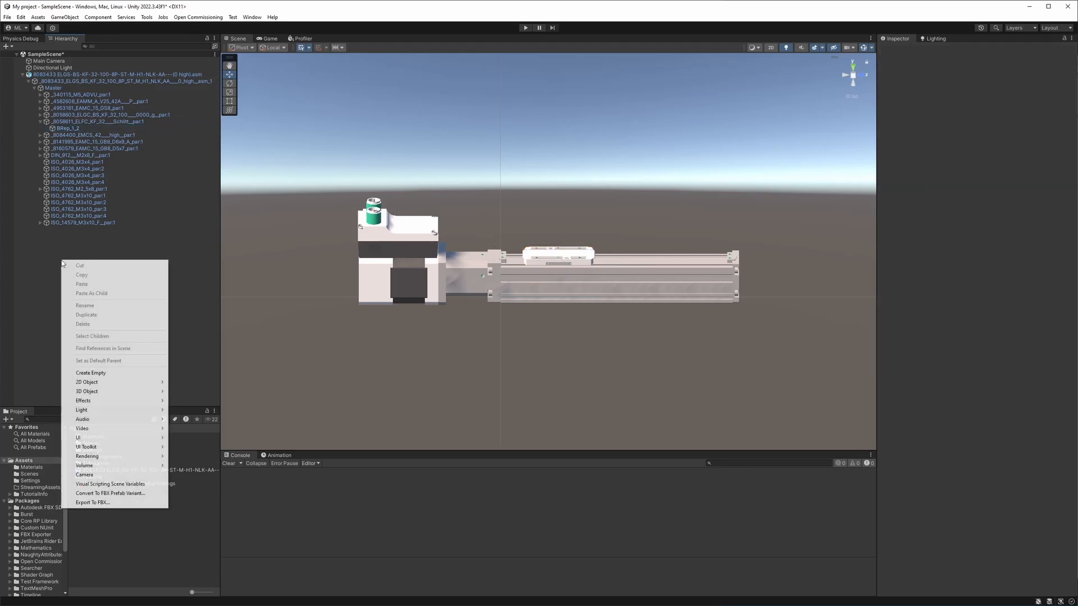
left_click(97, 373)
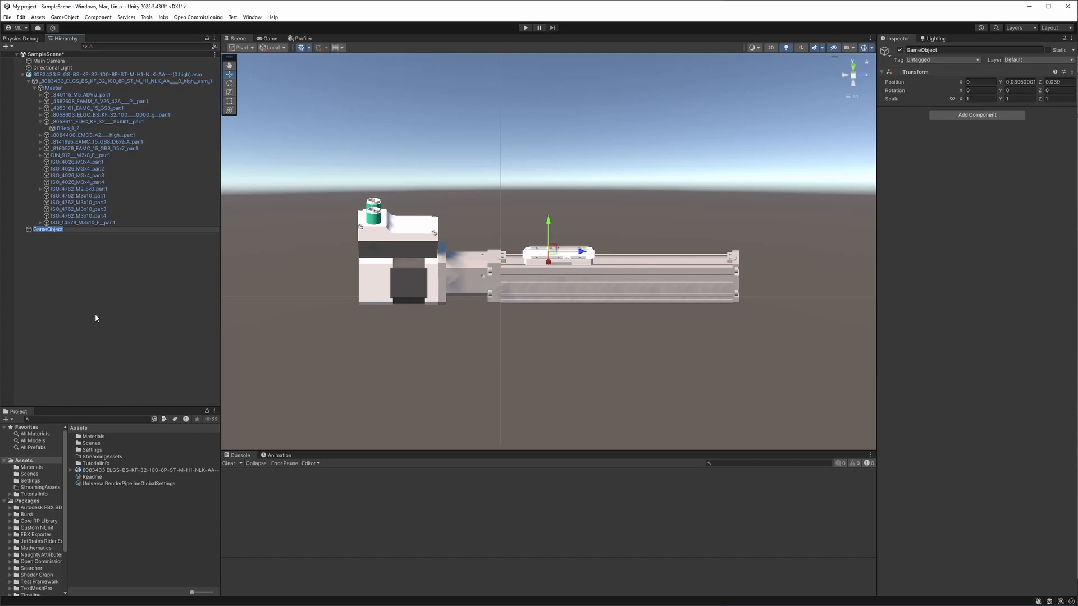
type("LinearUnit")
left_click(1019, 82)
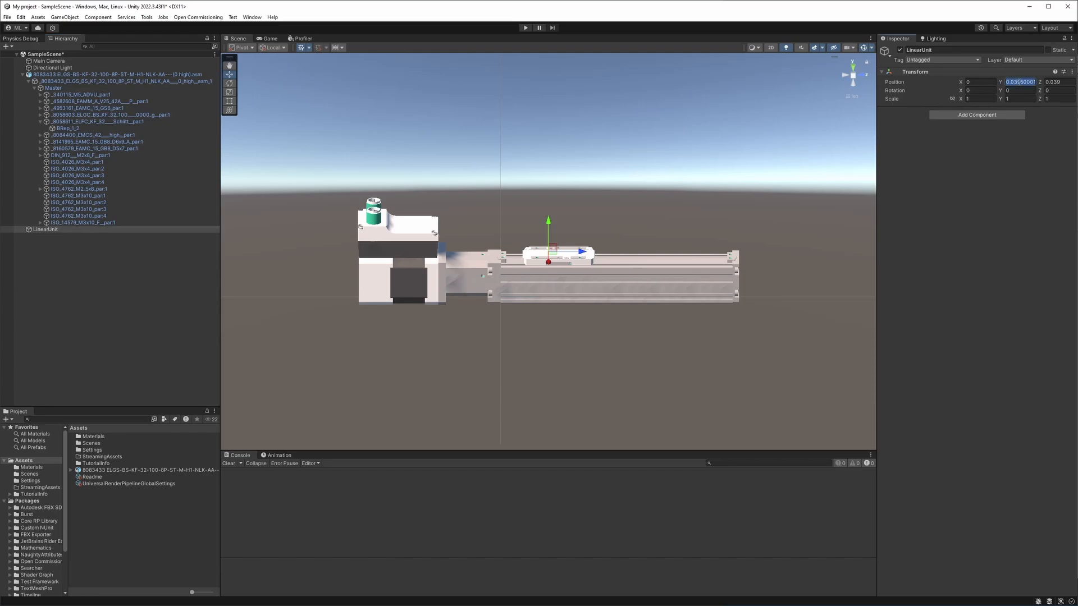
type("0")
key("Tab")
type("0")
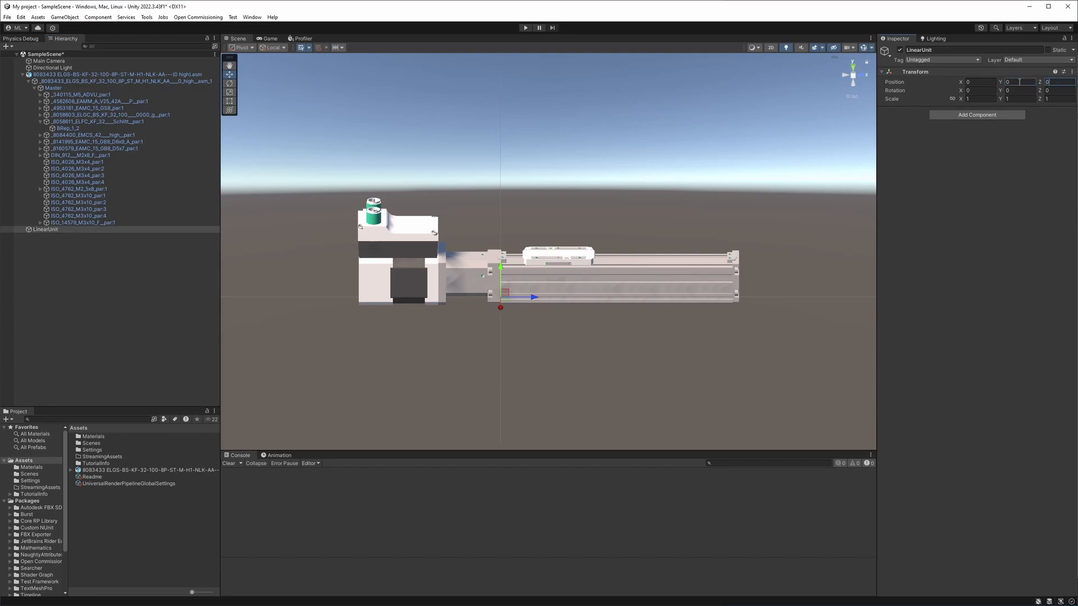
left_click(103, 306)
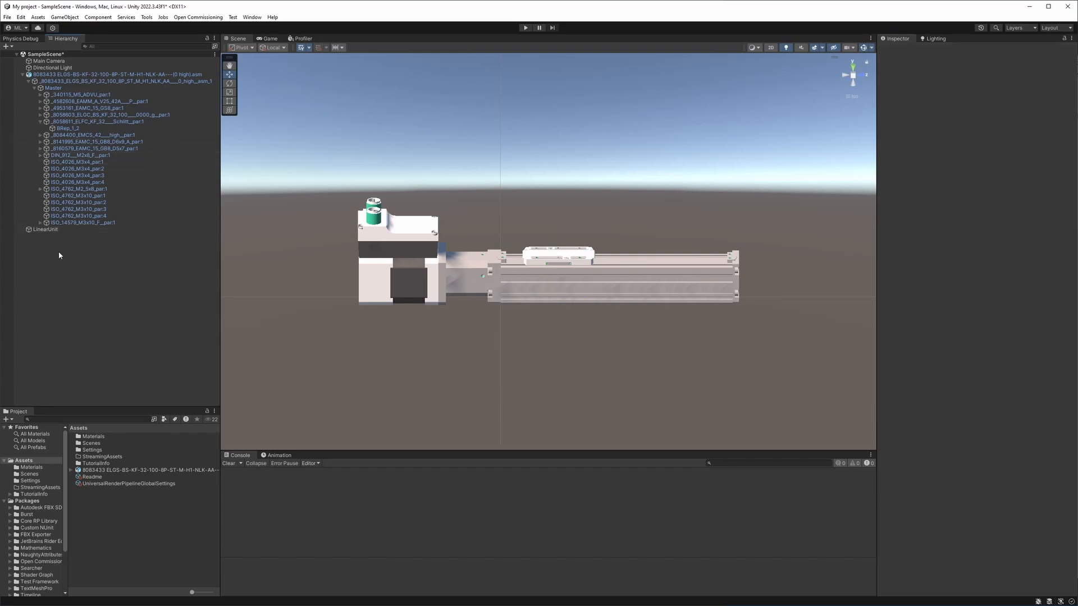
Step: Create an empty child object named Geometry under LinearUnit
left_click(48, 230)
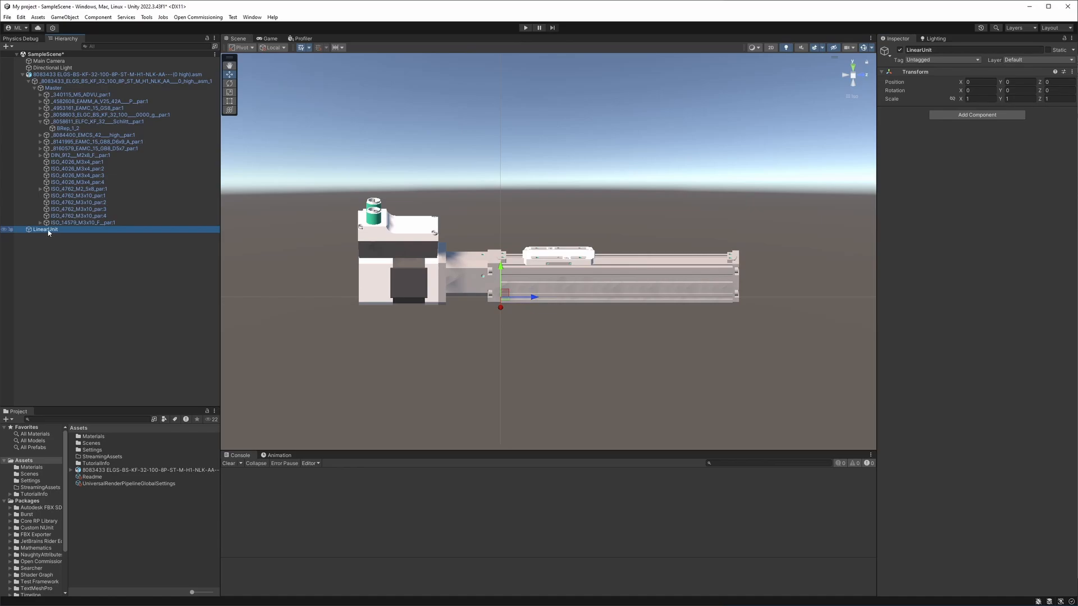
right_click(48, 231)
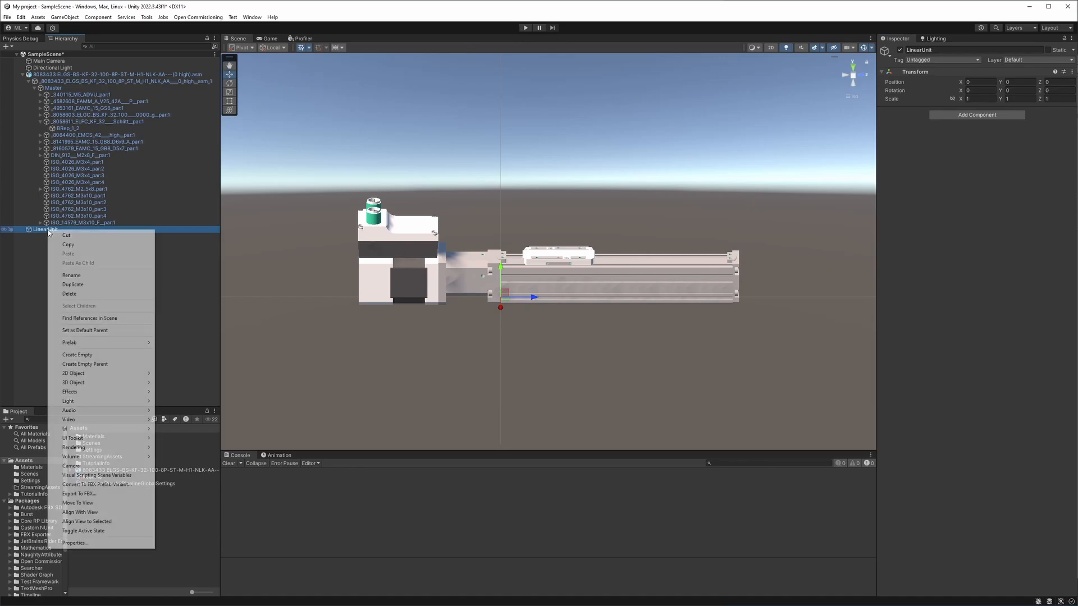
left_click(78, 355)
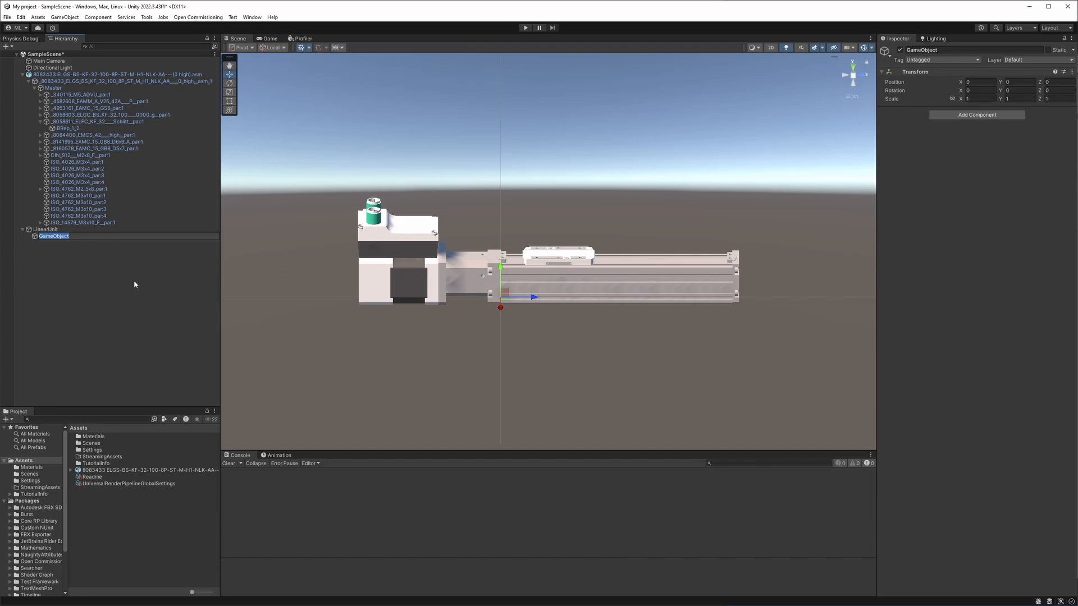
type("Geometry")
key("Return")
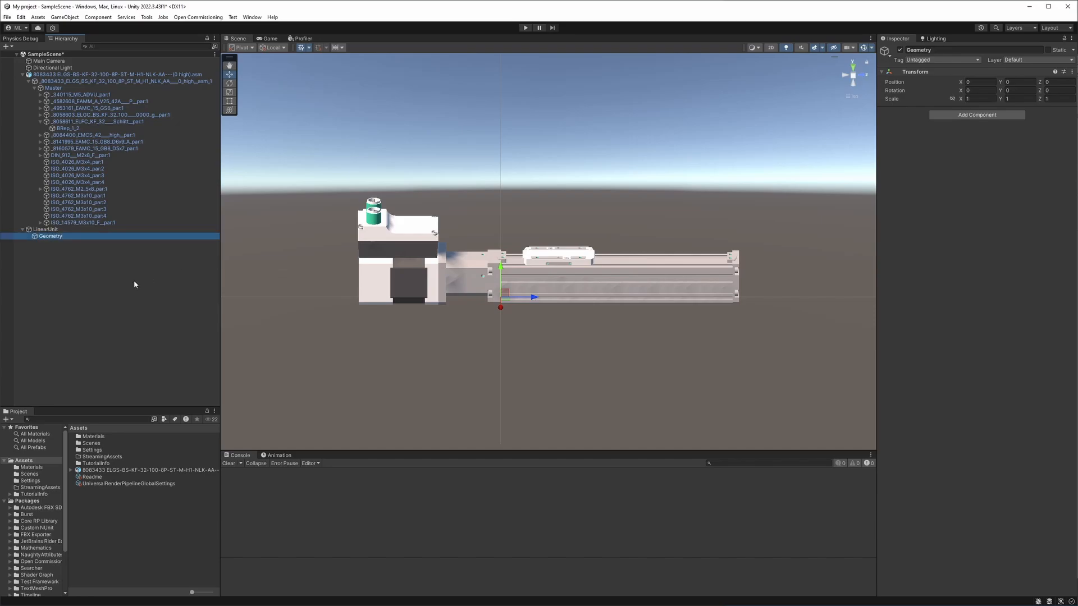
Step: Create a second empty child object named LinearAxis under LinearUnit
left_click(55, 229)
right_click(55, 229)
left_click(106, 352)
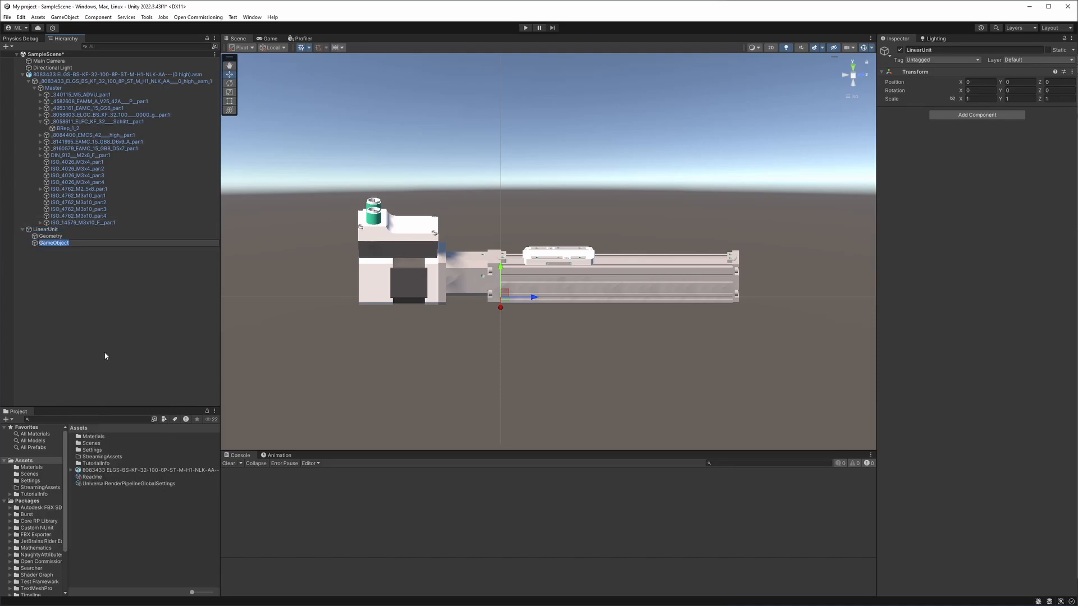
type("LinearAxis")
key("Return")
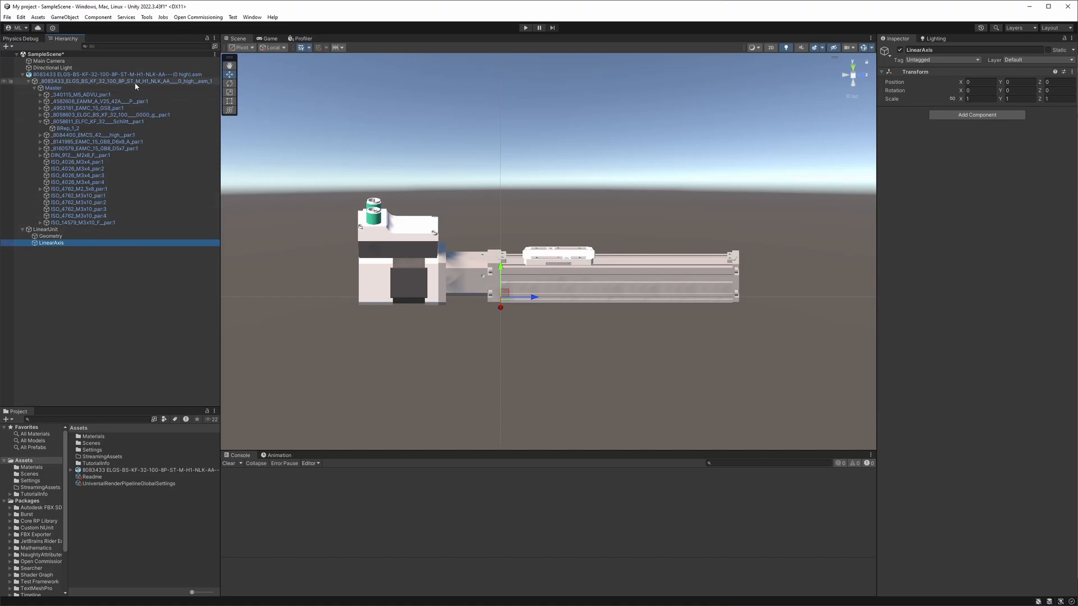
Step: Unpack the imported 8083433 ELGS-BS-KF-32-100 model prefab in the scene
right_click(83, 76)
mouse_move(158, 189)
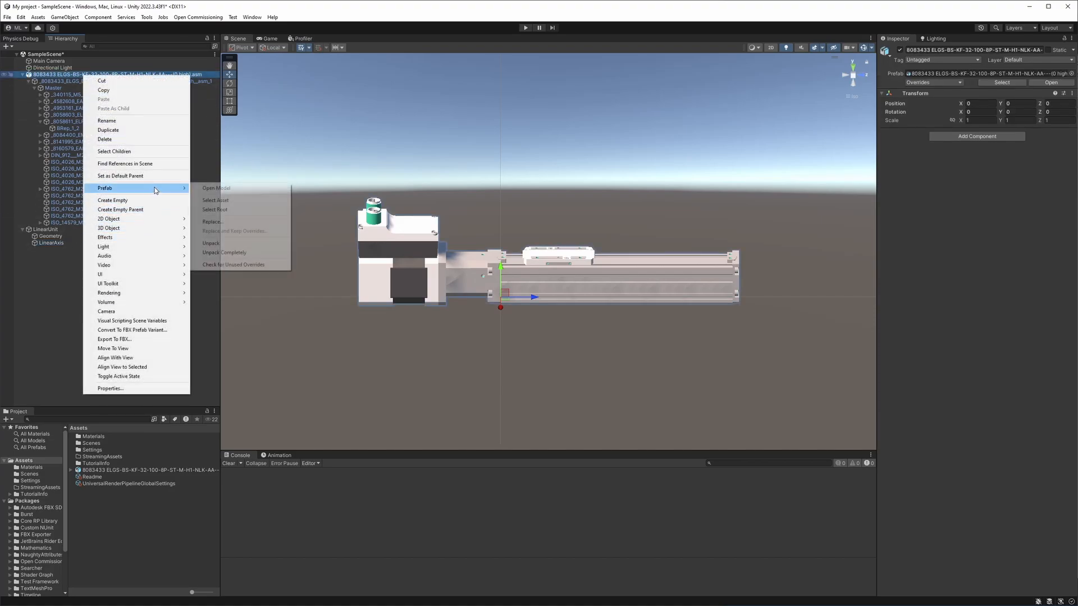
left_click(230, 244)
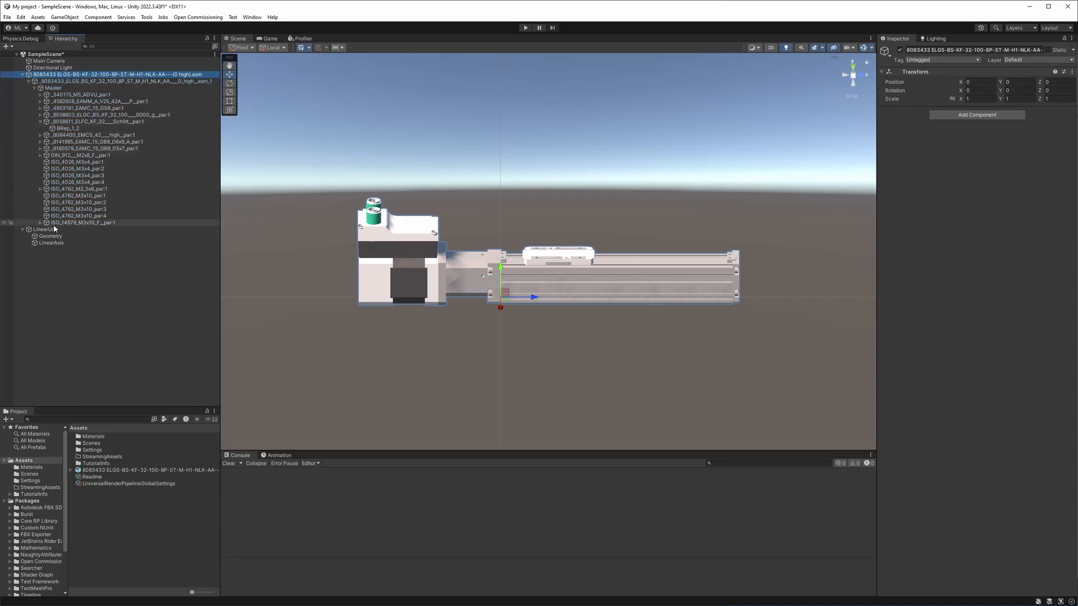
Step: Try moving the unpacked model's carriage along the rail, and undo the move
left_click(537, 260)
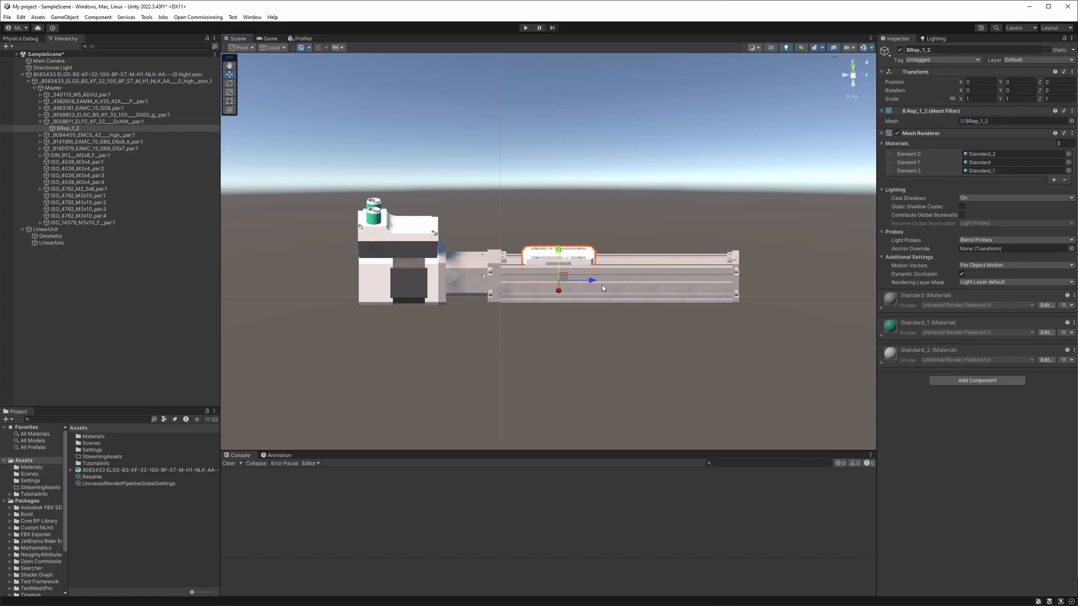
left_click_drag(592, 282, 619, 283)
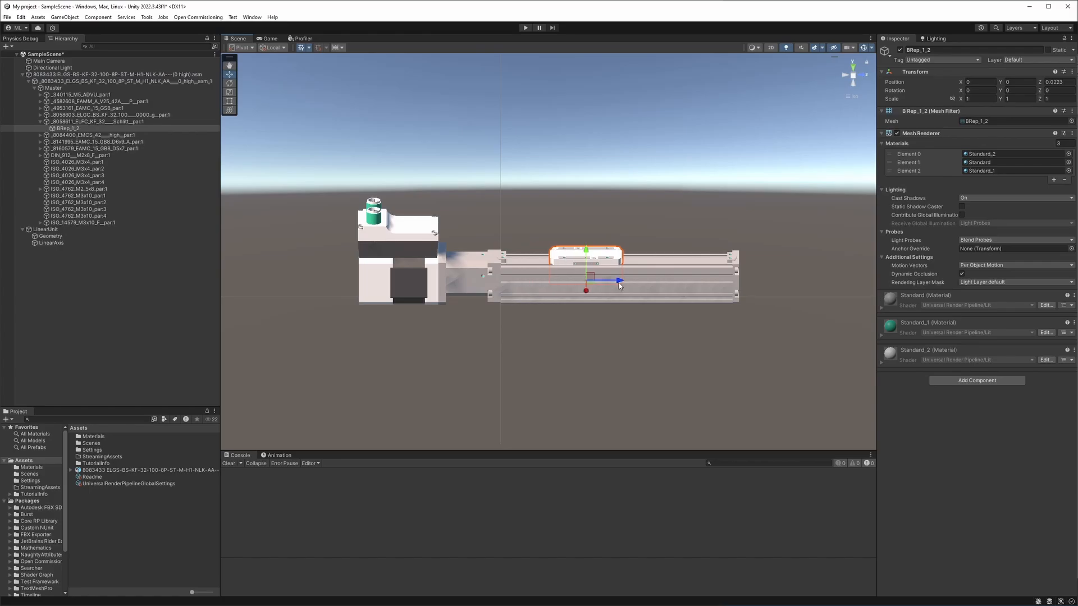
key("ctrl+z")
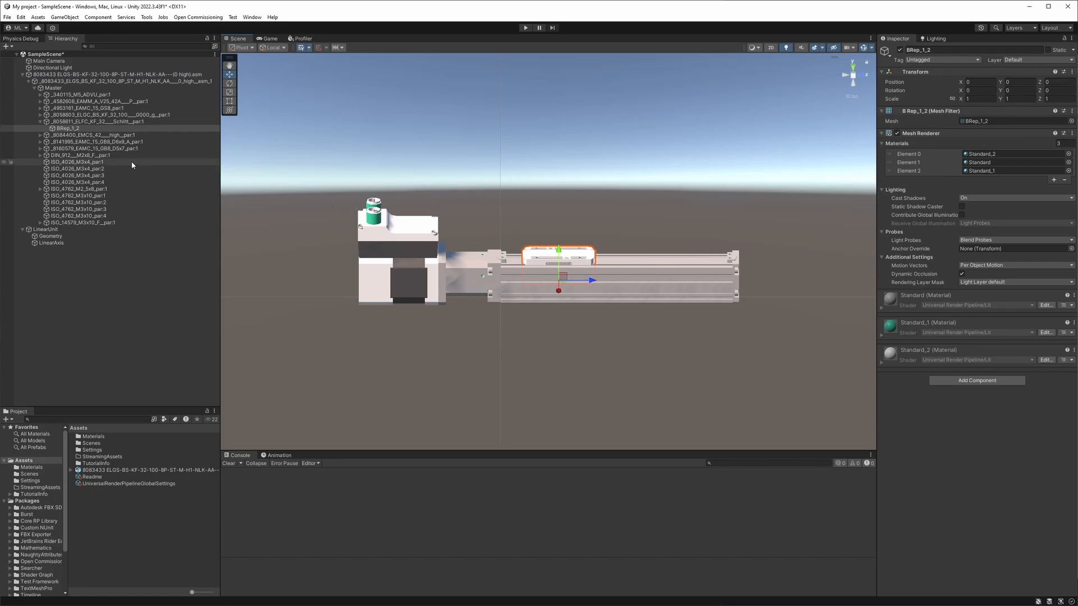
Step: Parent the carriage mesh BRep_1_2 under LinearAxis and hide LinearAxis in the scene view
left_click_drag(67, 129, 53, 241)
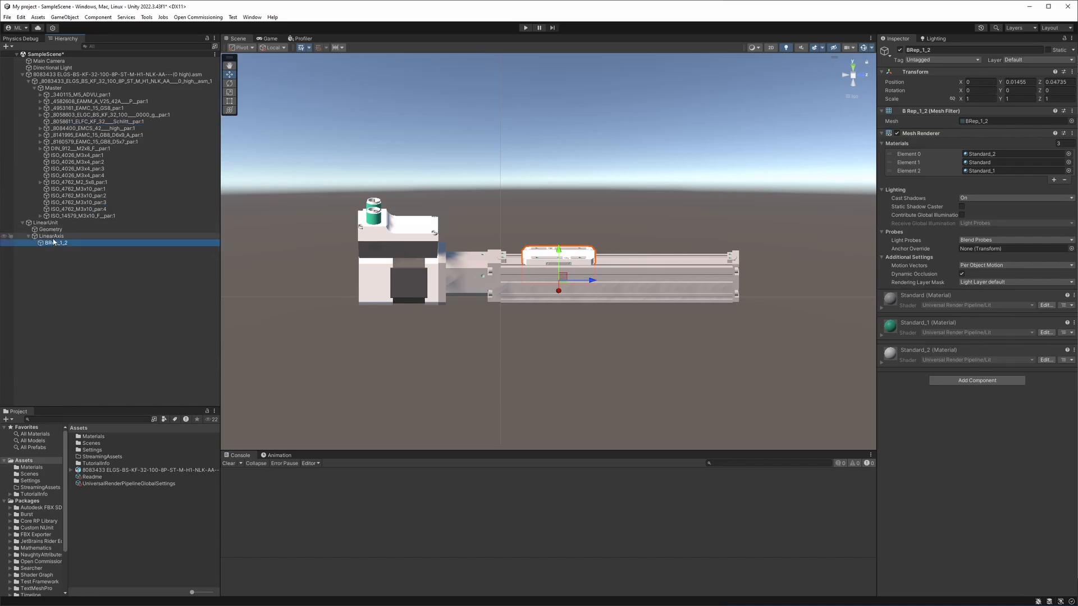
key("Up")
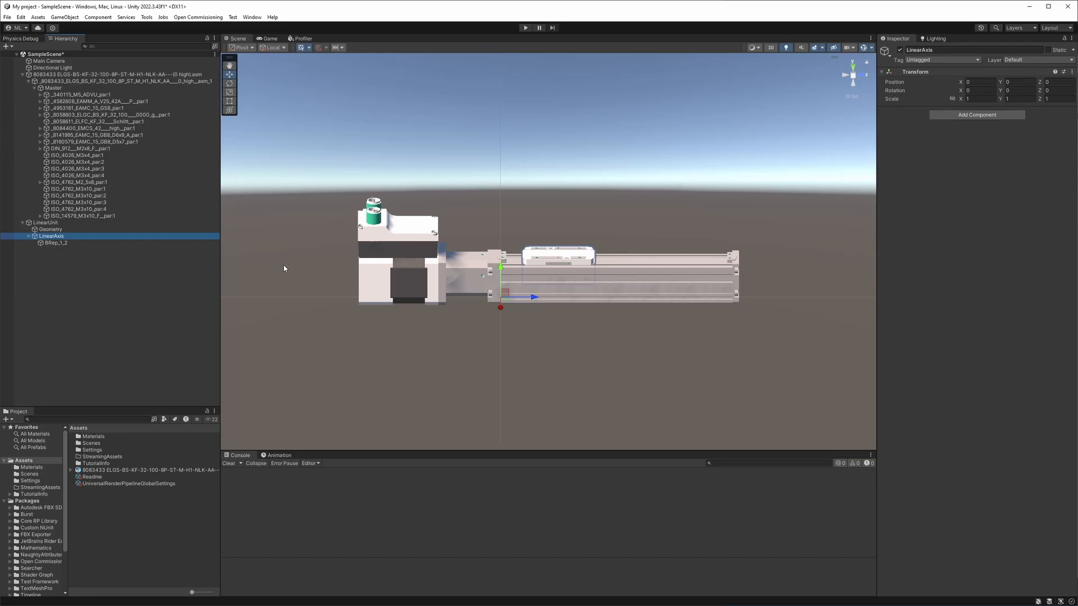
key("h")
Step: Select all objects still visible around the linear unit model and parent them under Geometry
left_click_drag(312, 190, 767, 359)
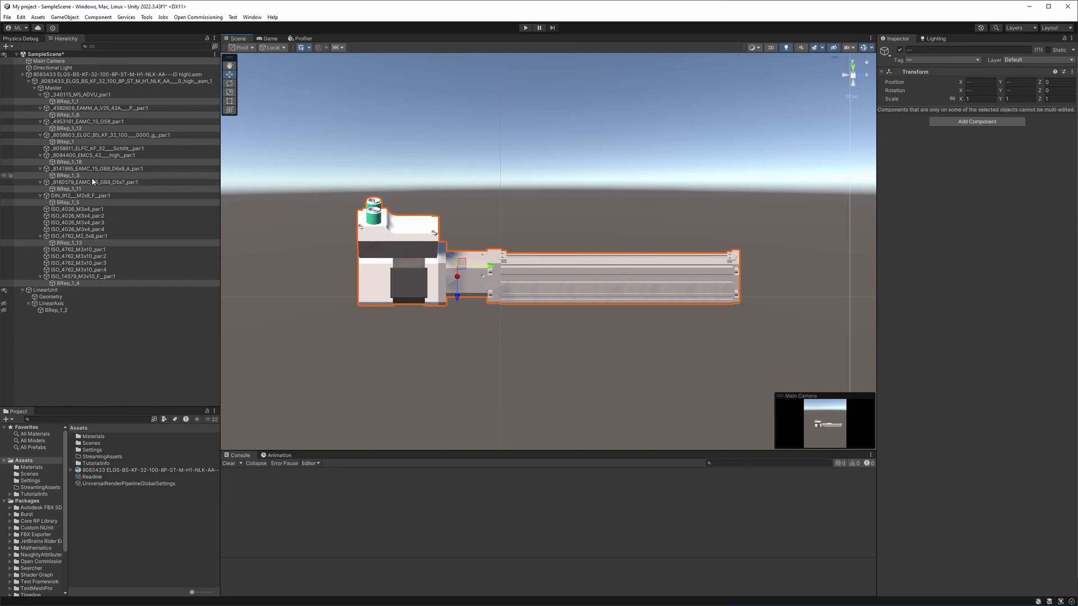
left_click_drag(73, 189, 52, 298)
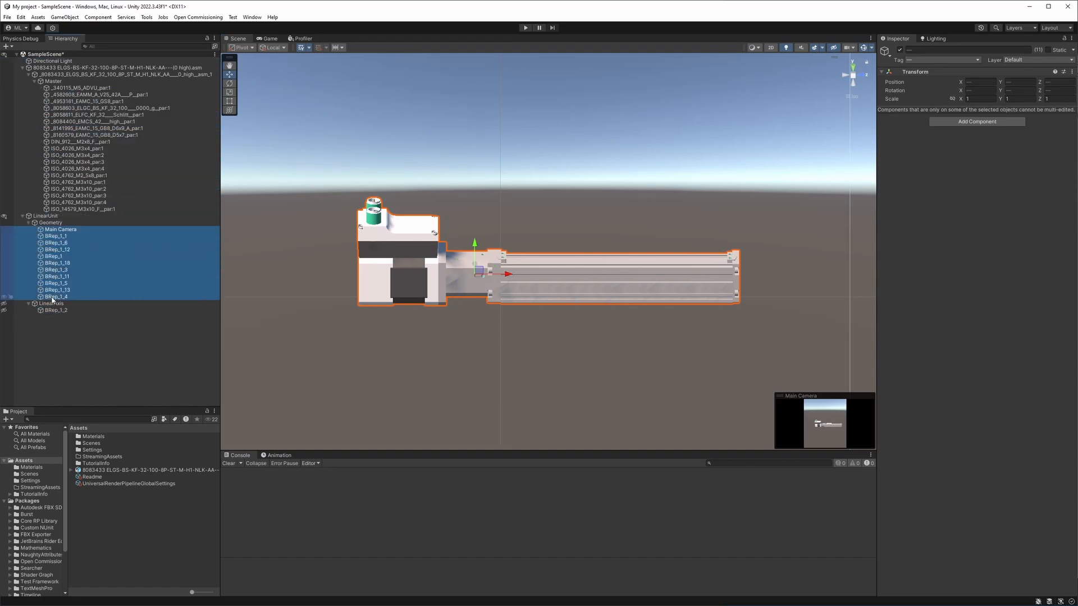
Step: Show LinearAxis in the scene view again and delete the leftover imported 8083433 ELGS-BS-KF-32-100 model hierarchy
left_click(45, 217)
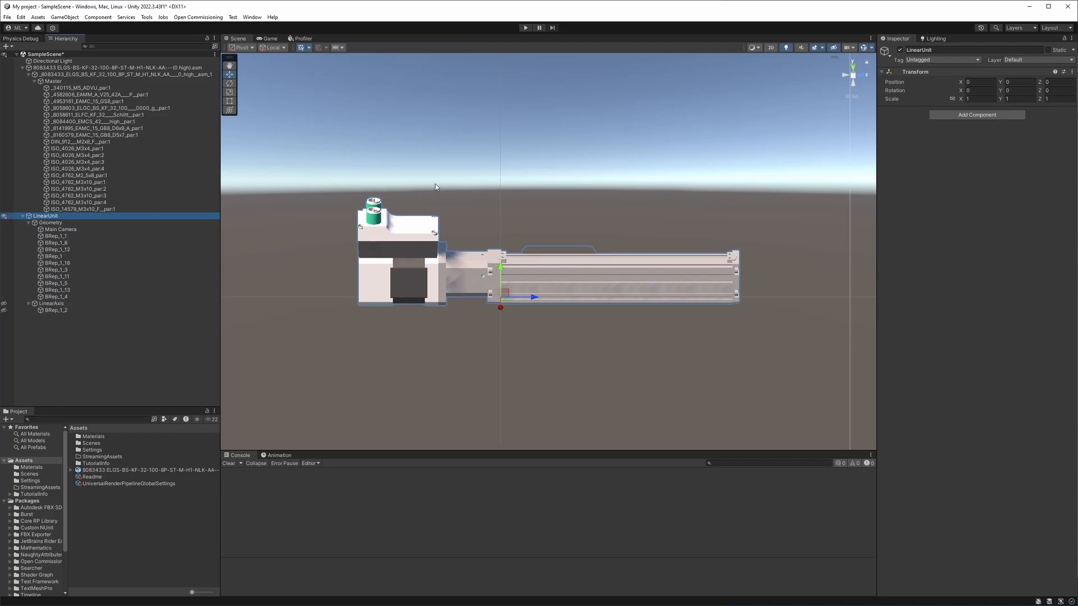
left_click(421, 176)
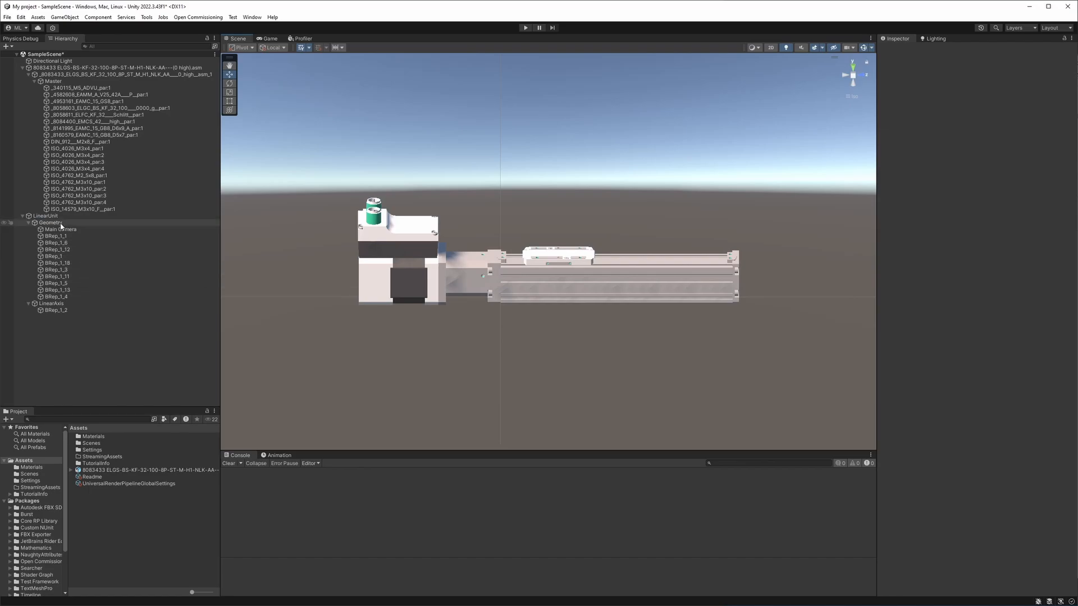
left_click(57, 68)
key("Delete")
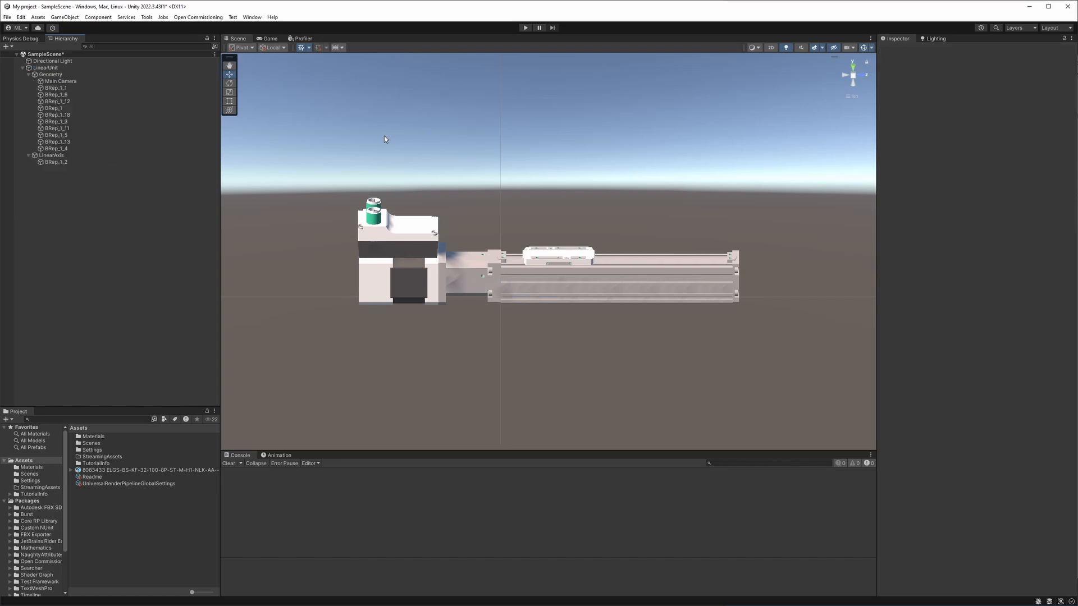
left_click(28, 75)
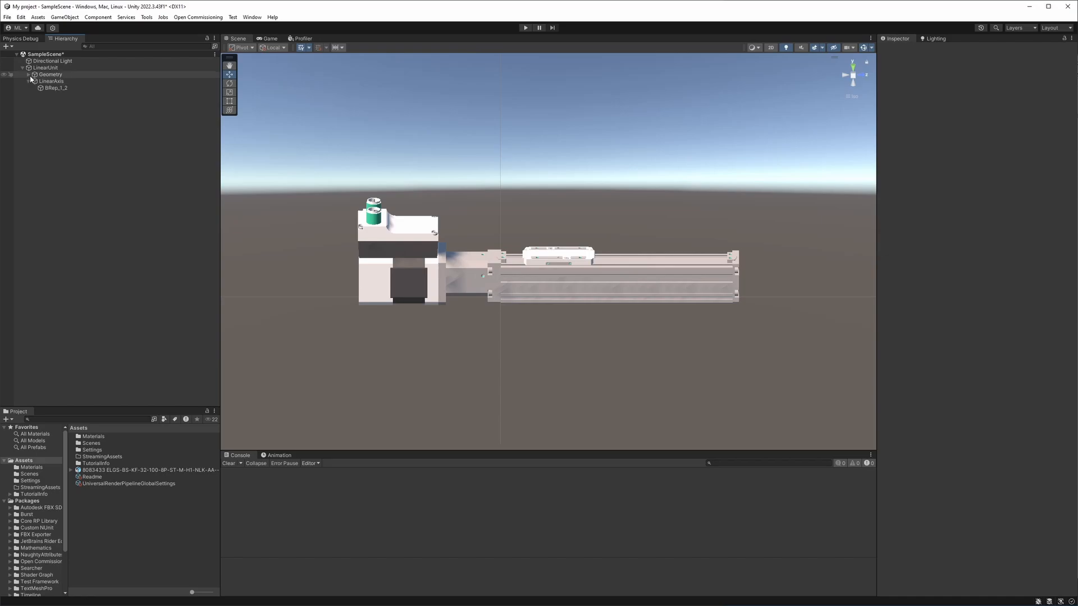
left_click(28, 82)
left_click(28, 75)
left_click(45, 69)
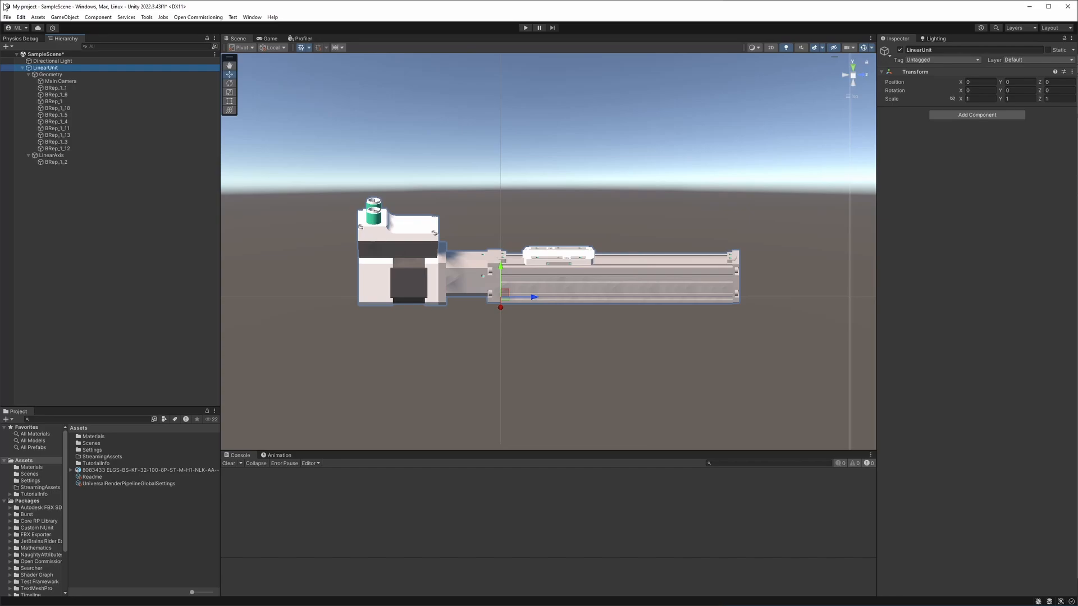
Step: Add an Axis component to the LinearAxis object under LinearUnit
left_click(28, 74)
left_click(56, 83)
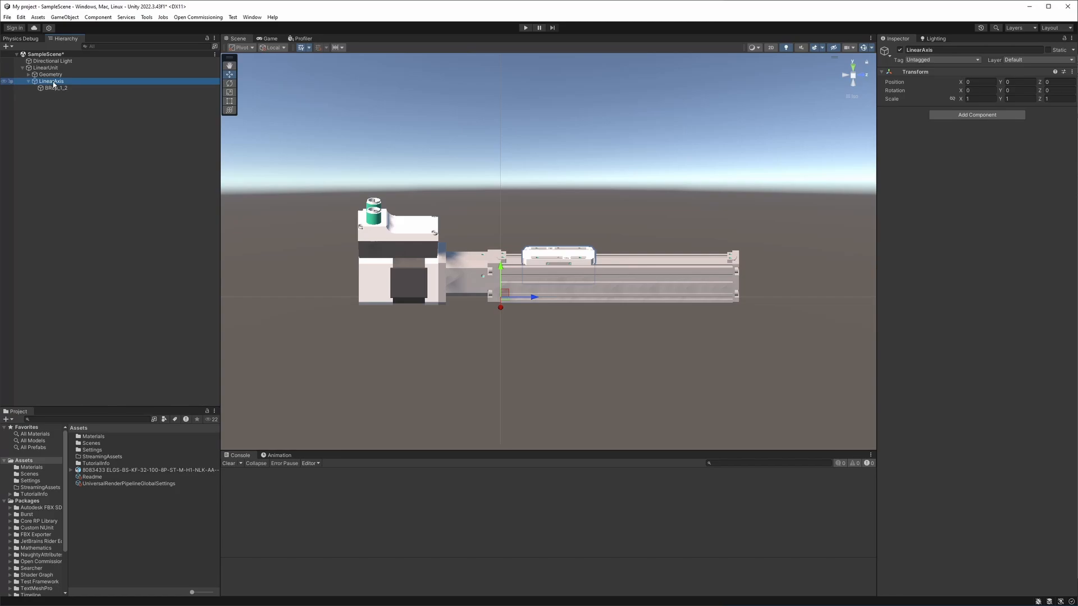
left_click(970, 115)
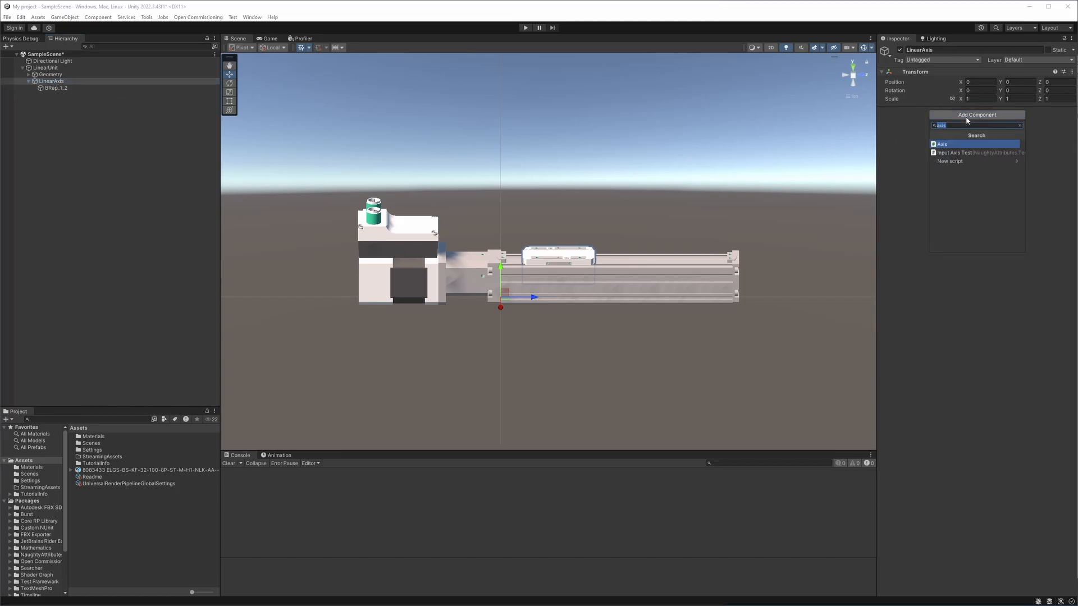
left_click(948, 145)
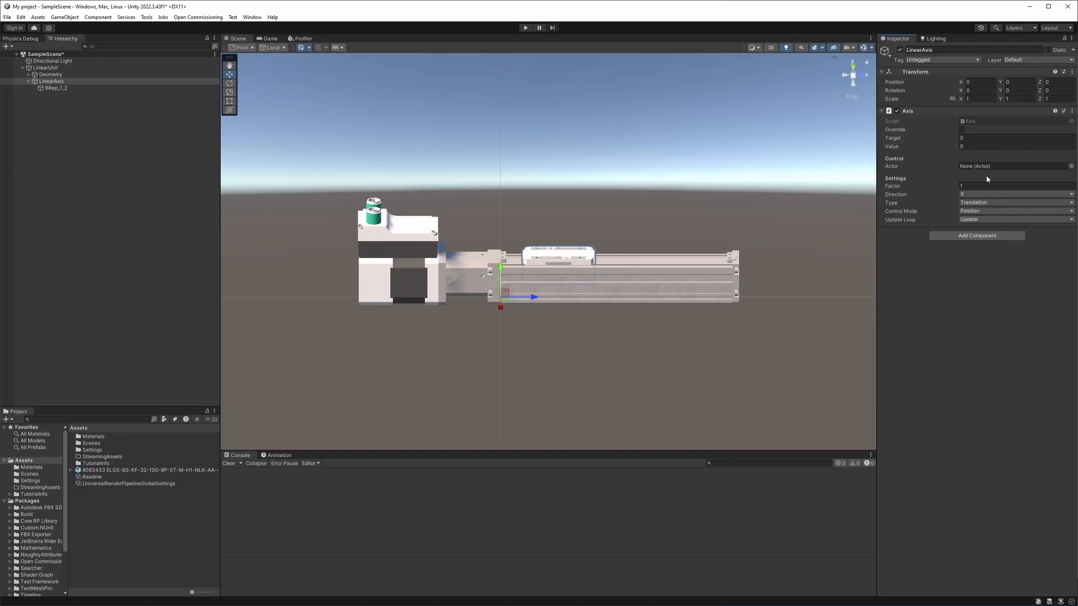
Step: Configure the LinearAxis Axis component with type Translation and direction Z
left_click(982, 204)
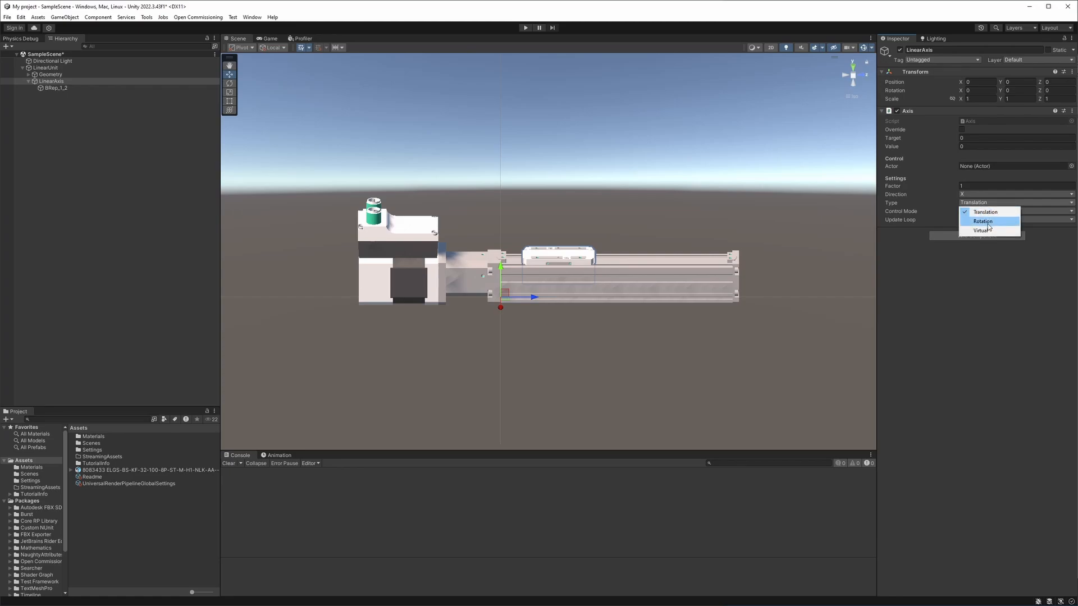
left_click(990, 215)
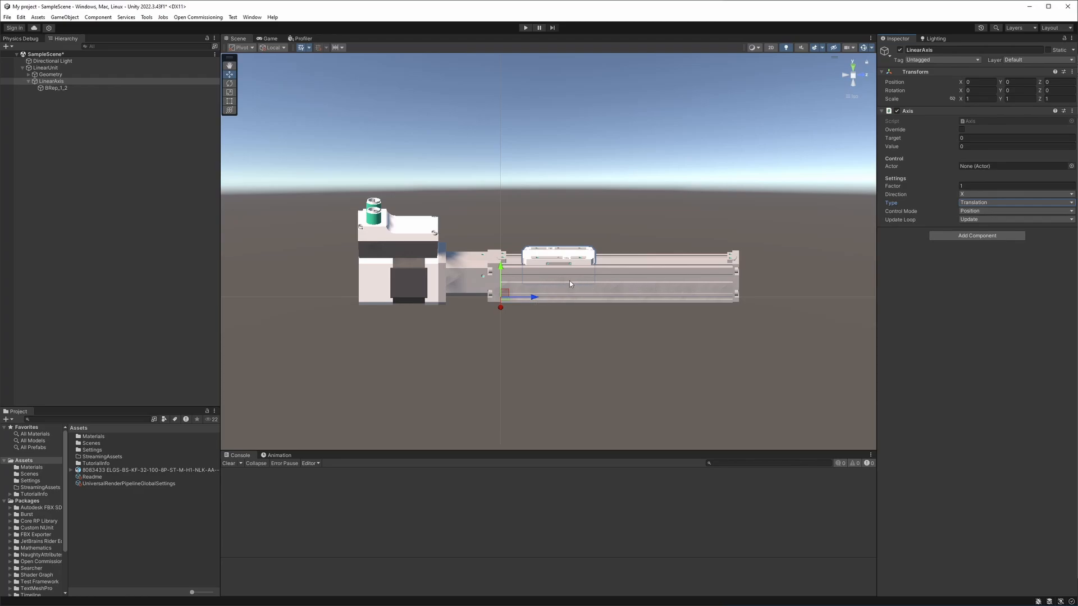
left_click(979, 195)
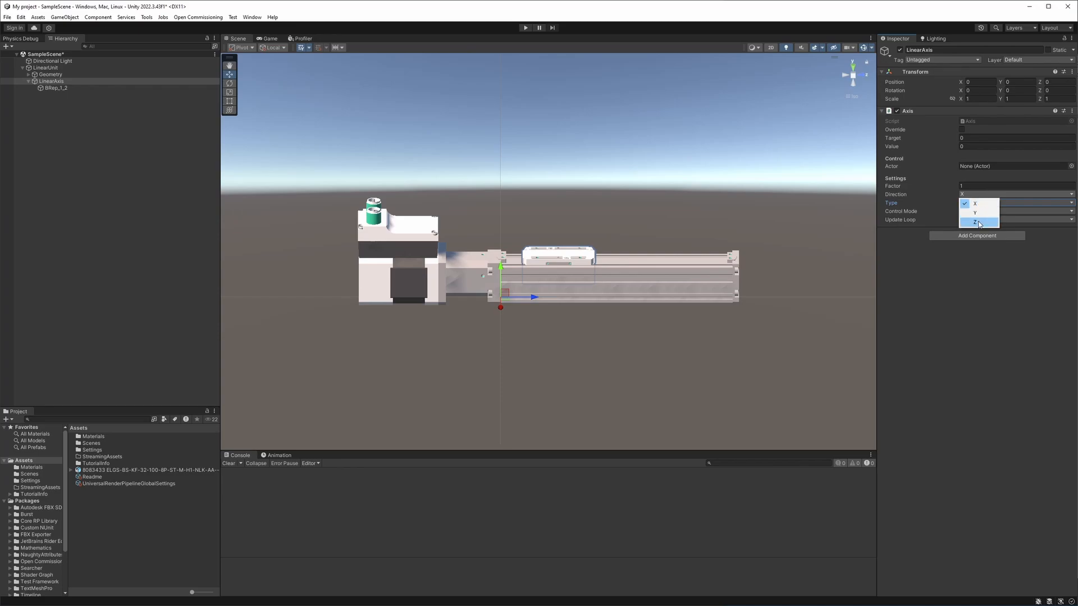
left_click(979, 222)
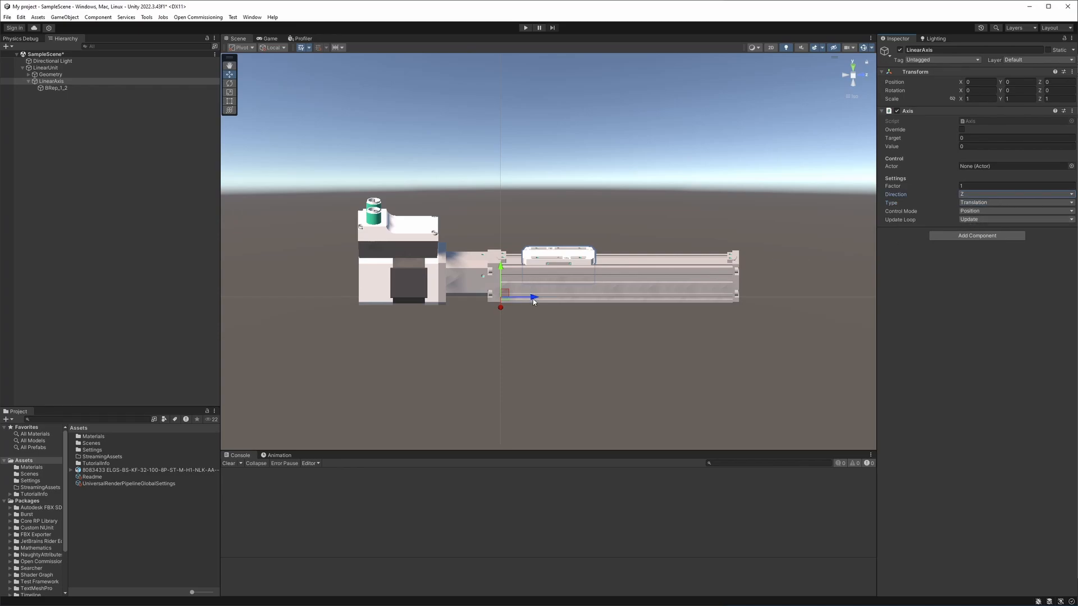
Step: Try moving LinearAxis along its Z direction in the scene, and undo the move
left_click_drag(533, 301, 576, 302)
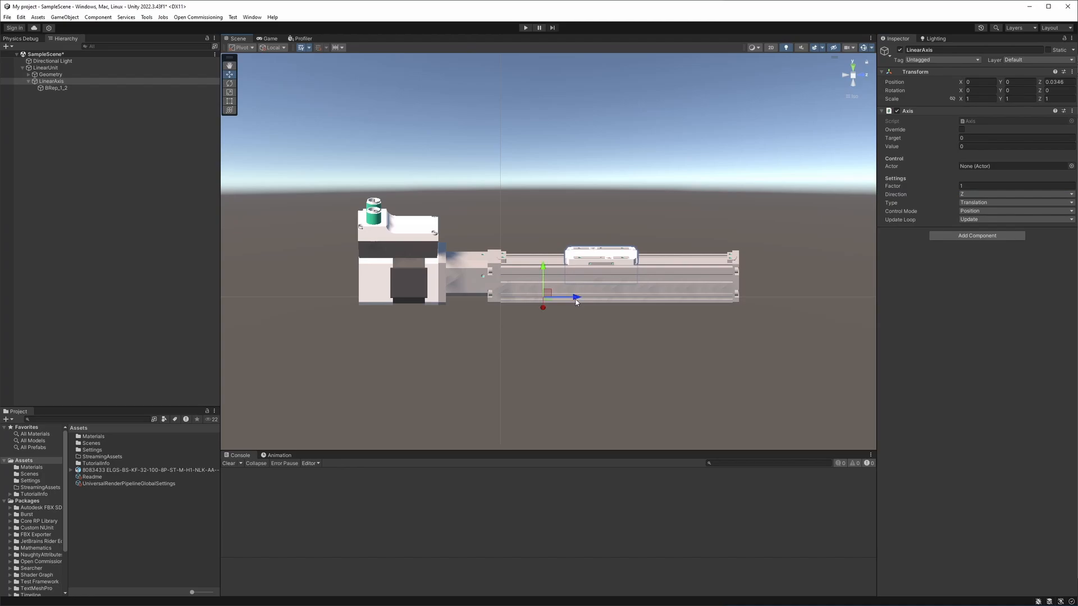
key("ctrl+z")
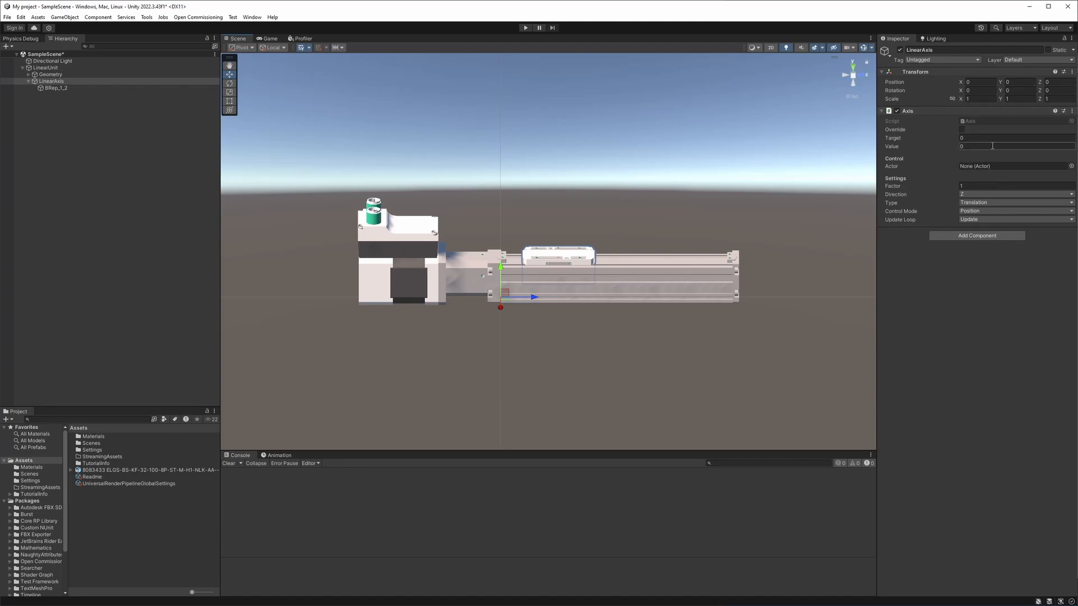
left_click(978, 203)
left_click(978, 179)
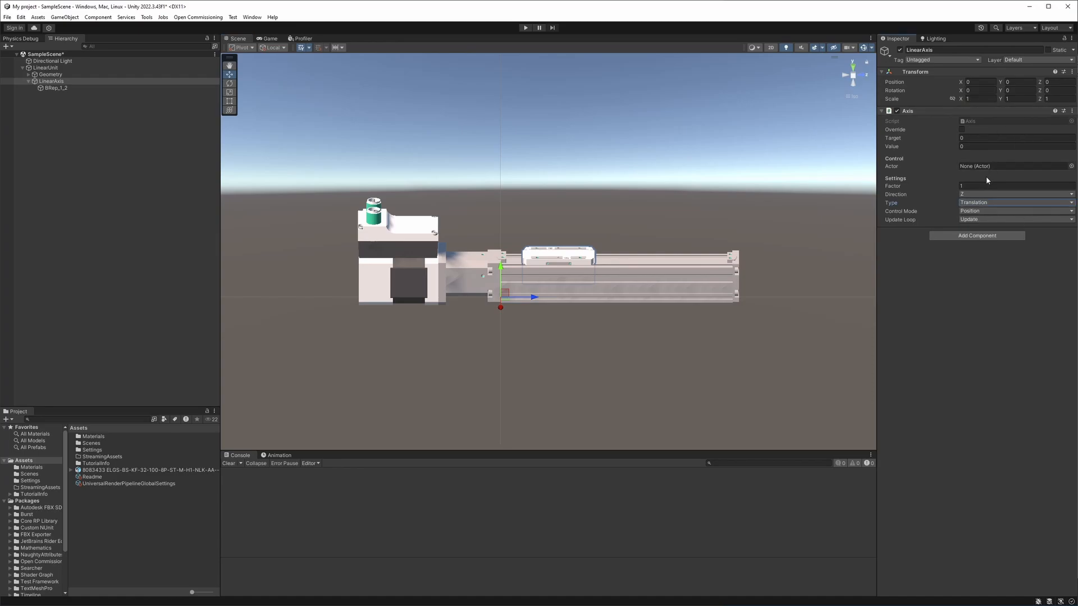
key("shift+Tab")
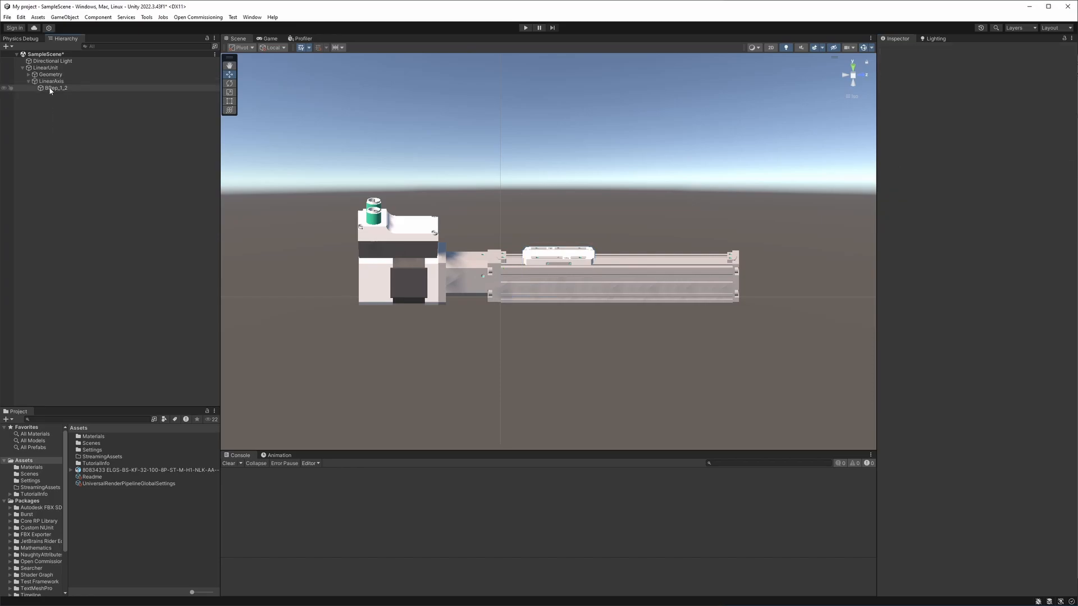
Step: Create an empty child object named MA_01 under LinearUnit
right_click(46, 68)
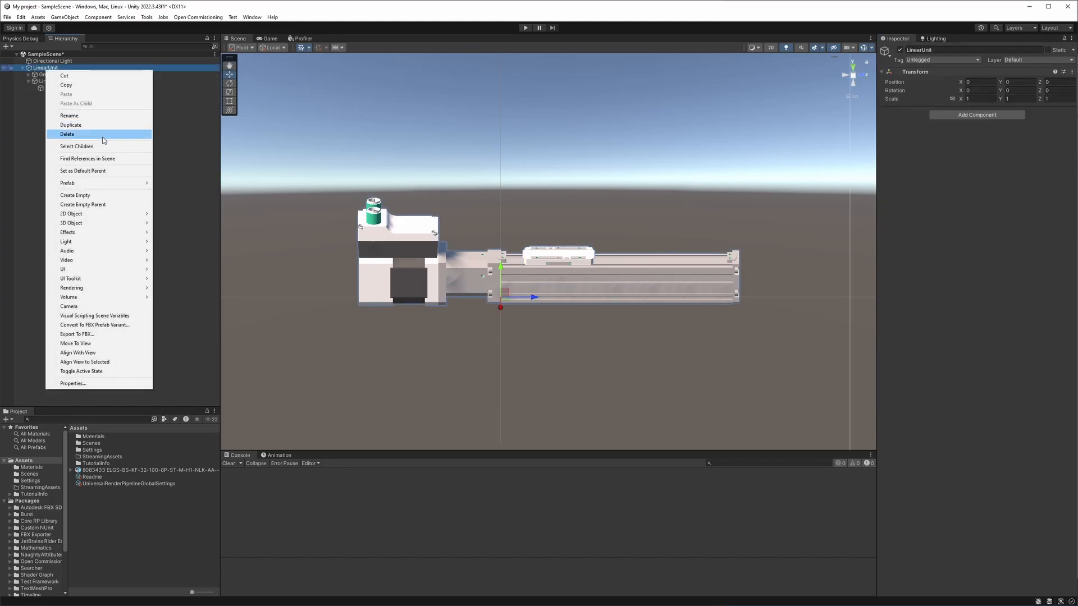
left_click(87, 195)
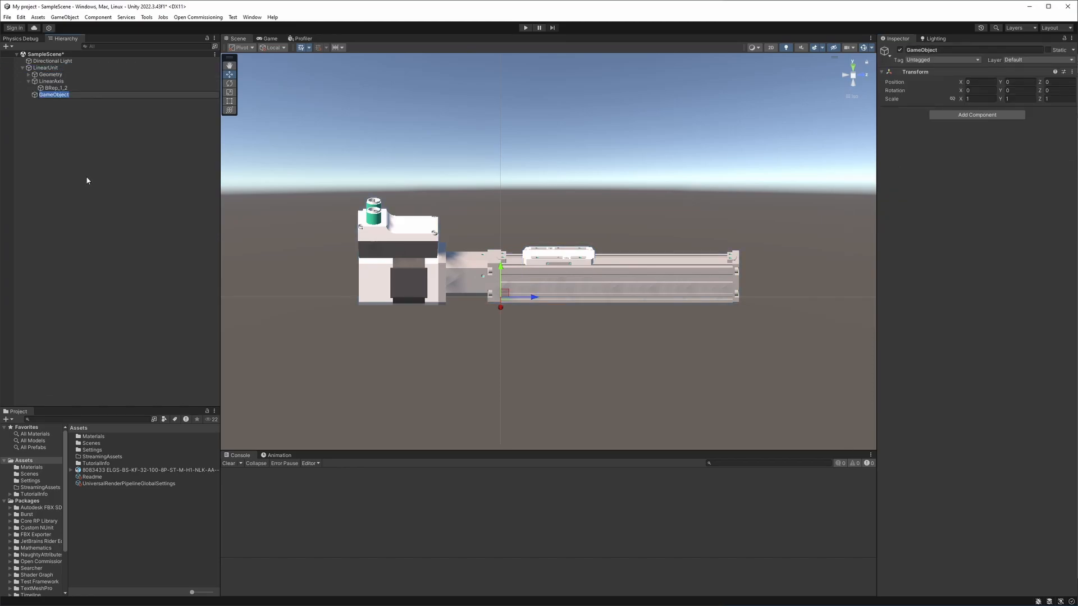
type("MA_01")
key("Return")
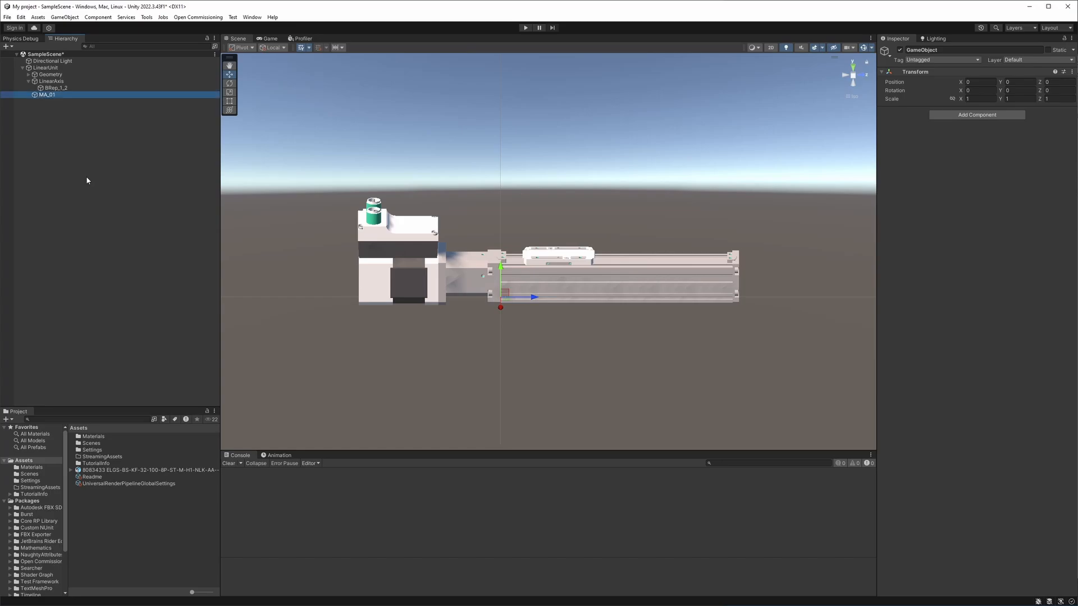
Step: Add a Drive Position component to the MA_01 object
left_click(948, 116)
type("dri")
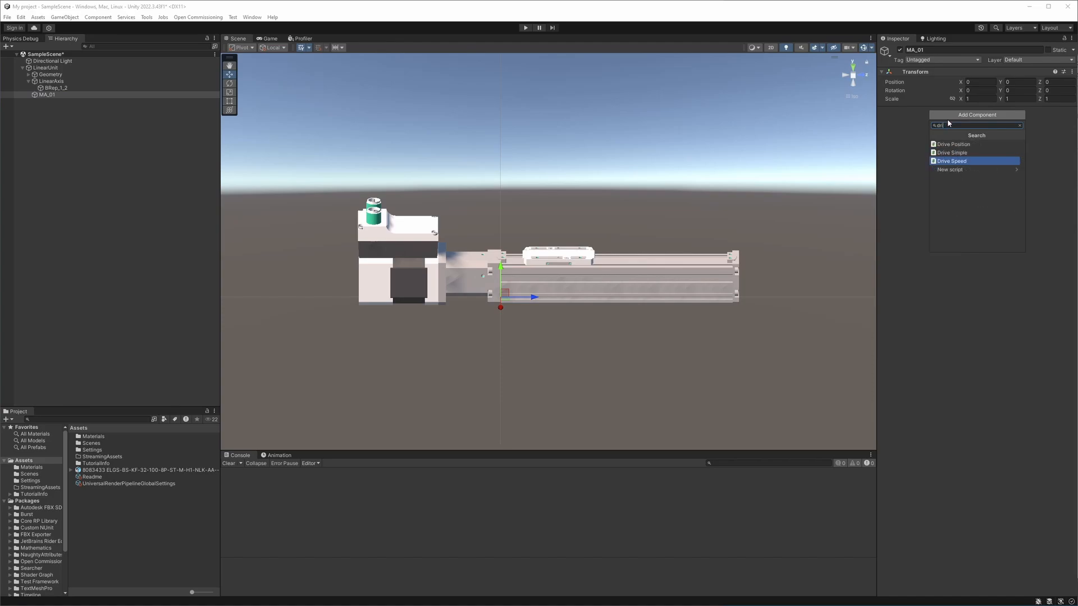
type("ve")
key("Up")
key("Up")
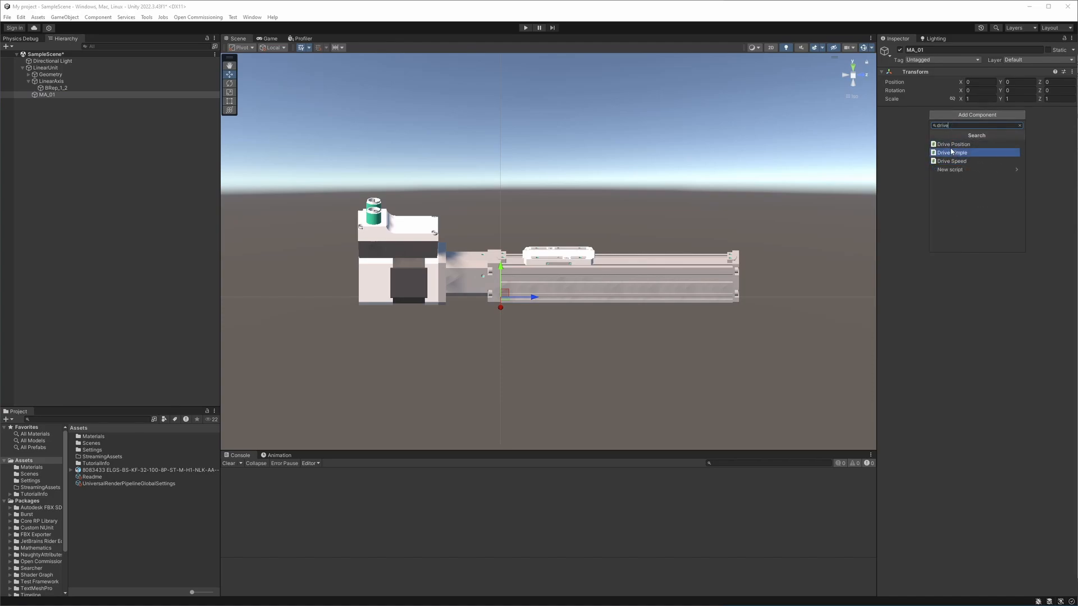
key("Return")
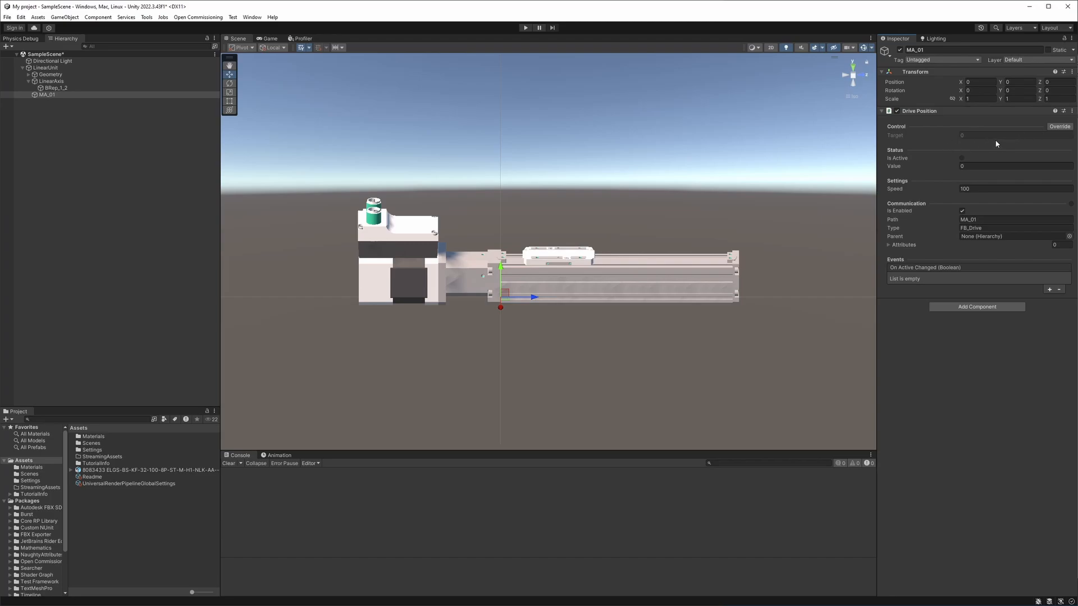
Step: Assign MA_01 as the actor of the LinearAxis Axis component and set its factor to 0.001
left_click(49, 82)
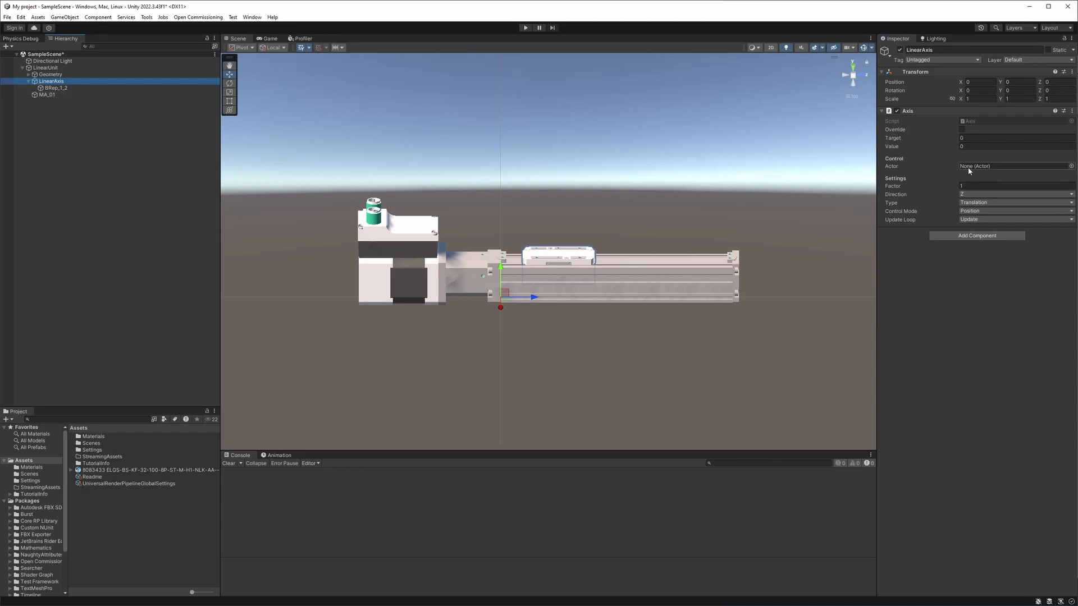
left_click_drag(46, 96, 974, 166)
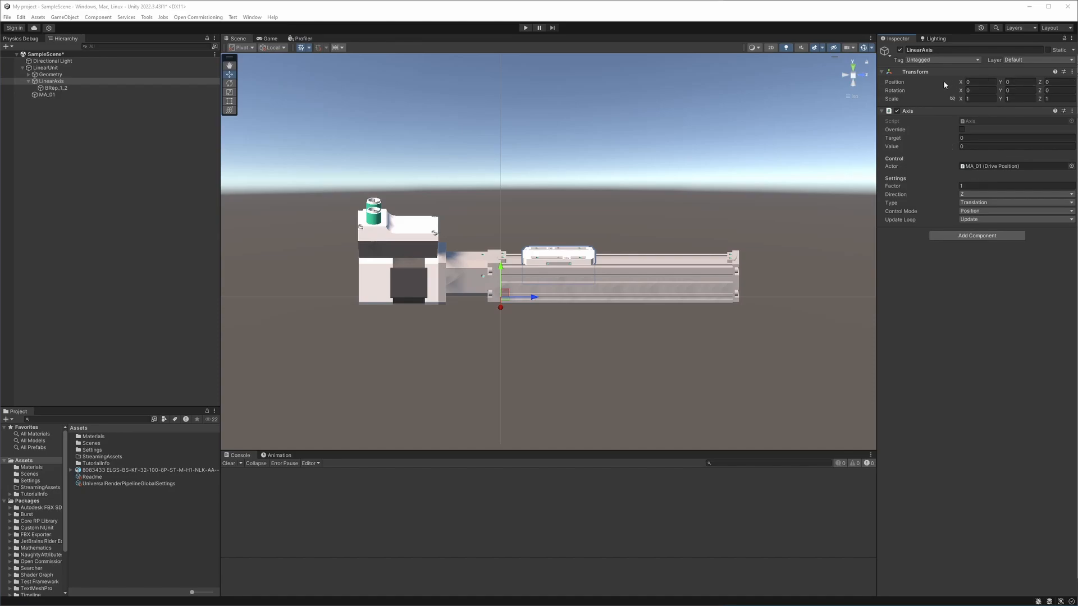
left_click(972, 186)
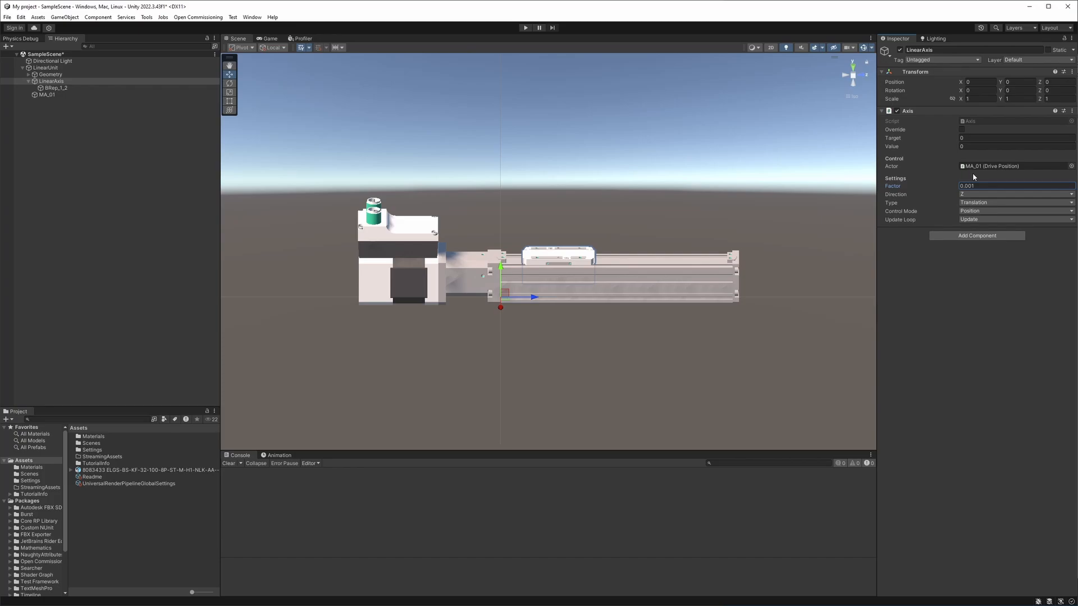
left_click(981, 288)
Step: Run the scene in play mode and override the Drive Position target of MA_01 with 50
left_click(526, 27)
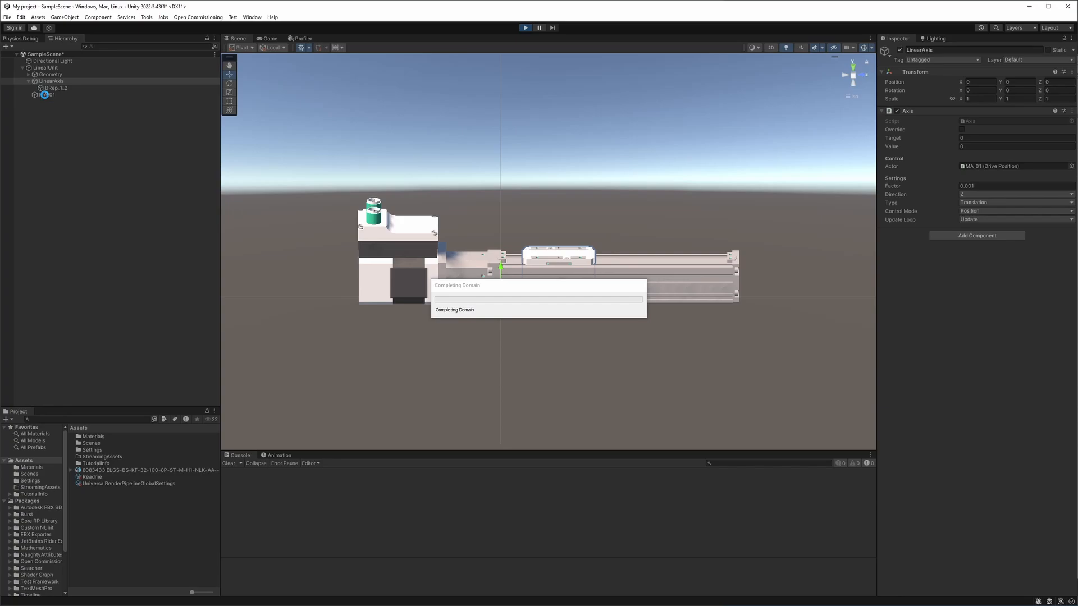
left_click(45, 94)
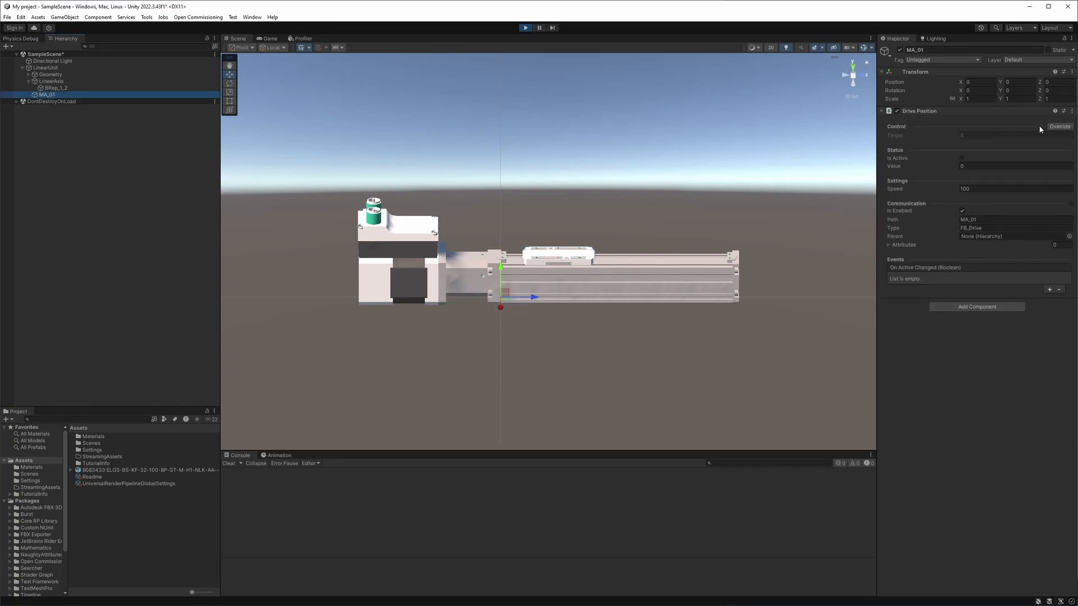
left_click(1054, 127)
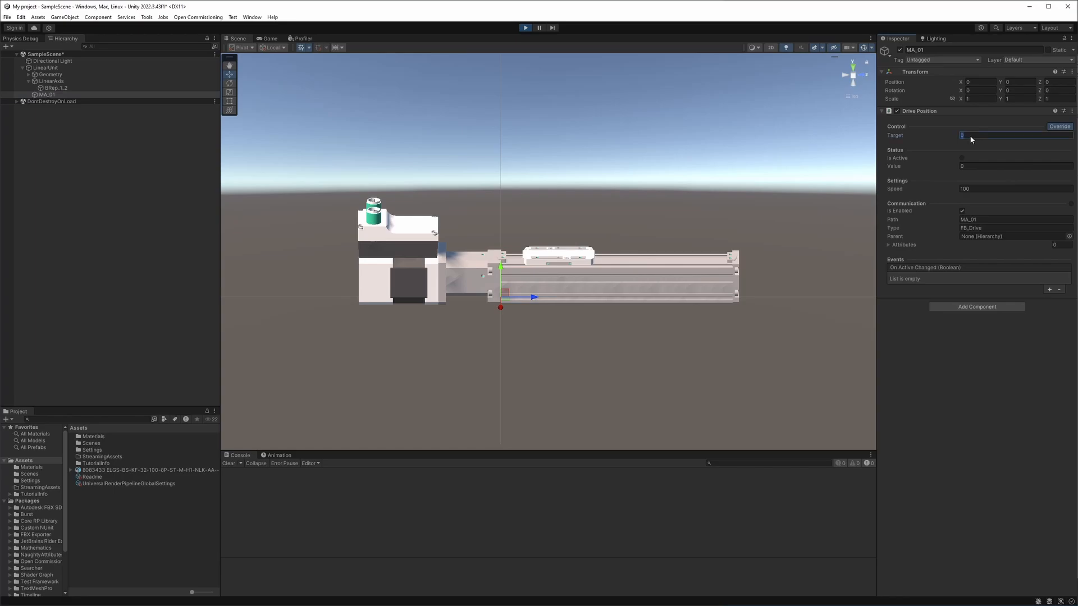
type("50")
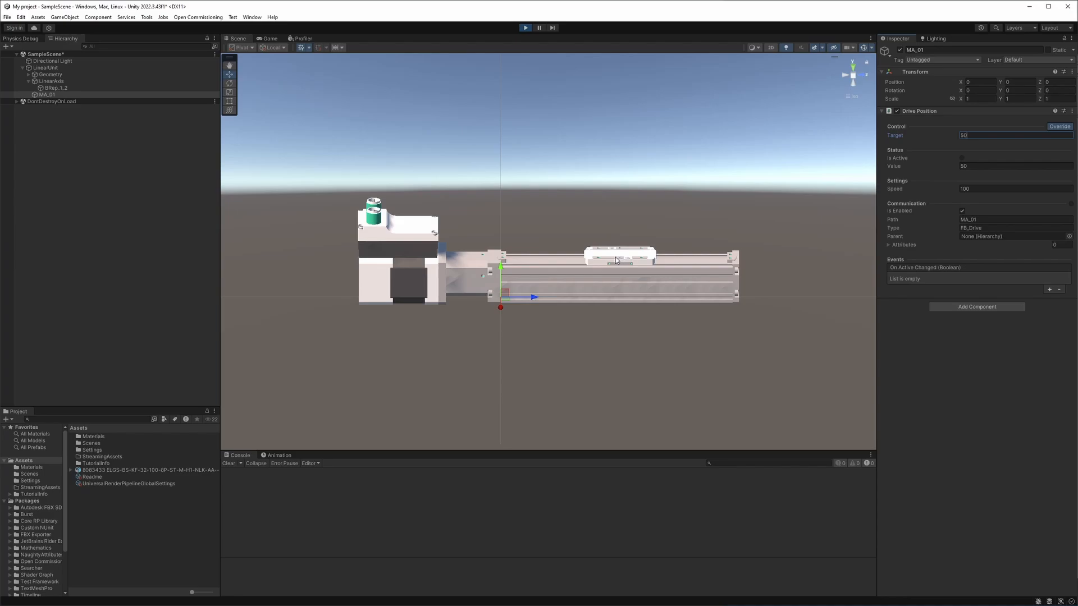
Step: Examine the target, factor, value and Z position of LinearAxis while the scene is running
left_click(60, 83)
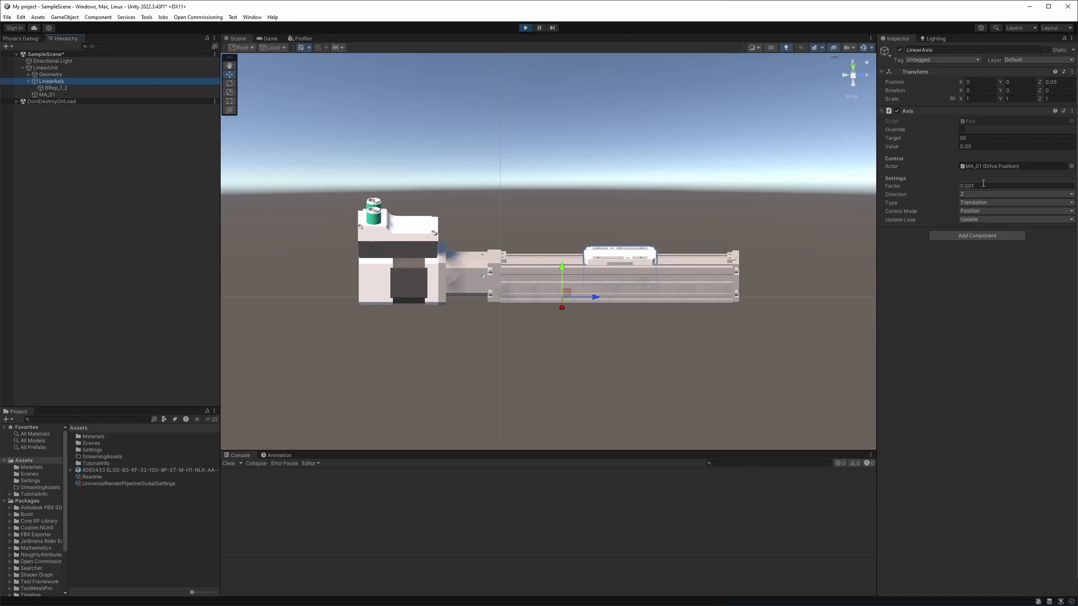
left_click(967, 139)
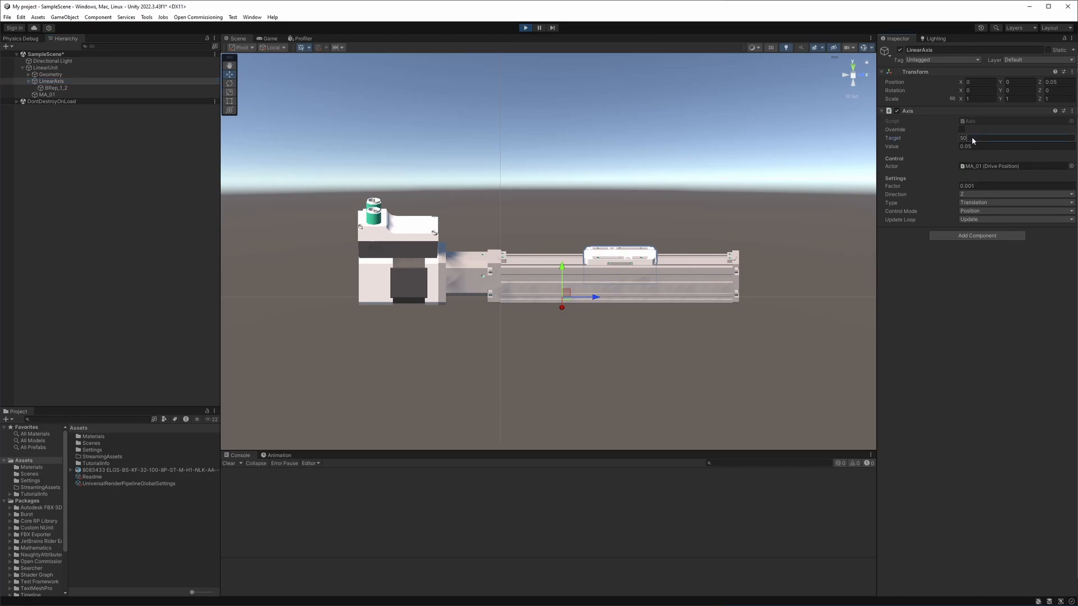
left_click(976, 186)
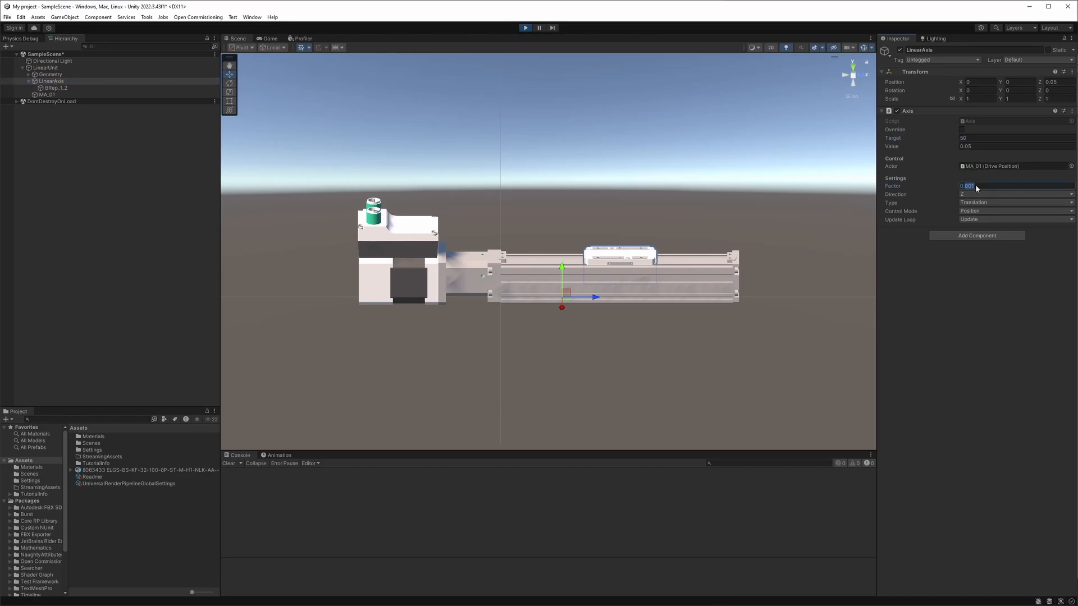
left_click(976, 147)
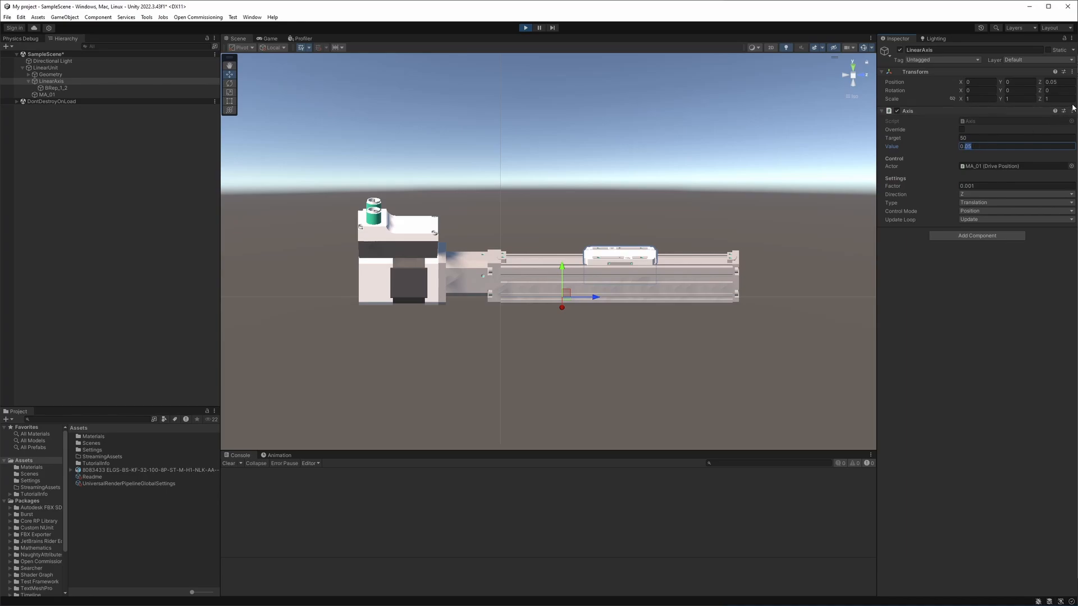
left_click(1069, 83)
Step: Return the Drive Position target of MA_01 to 0, check the LinearAxis values, and stop play mode
left_click(47, 94)
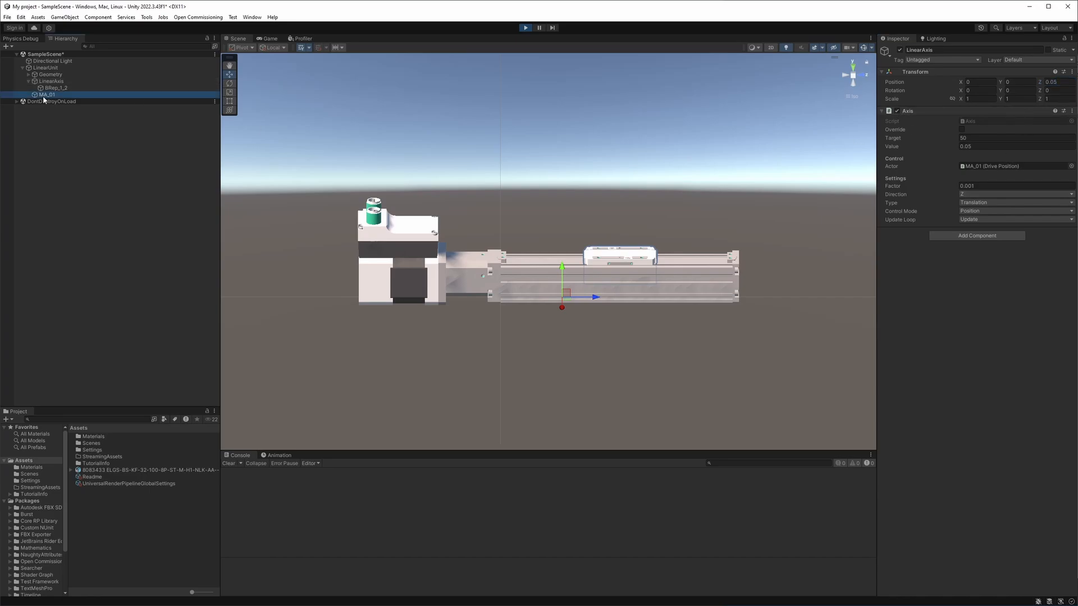
left_click(980, 135)
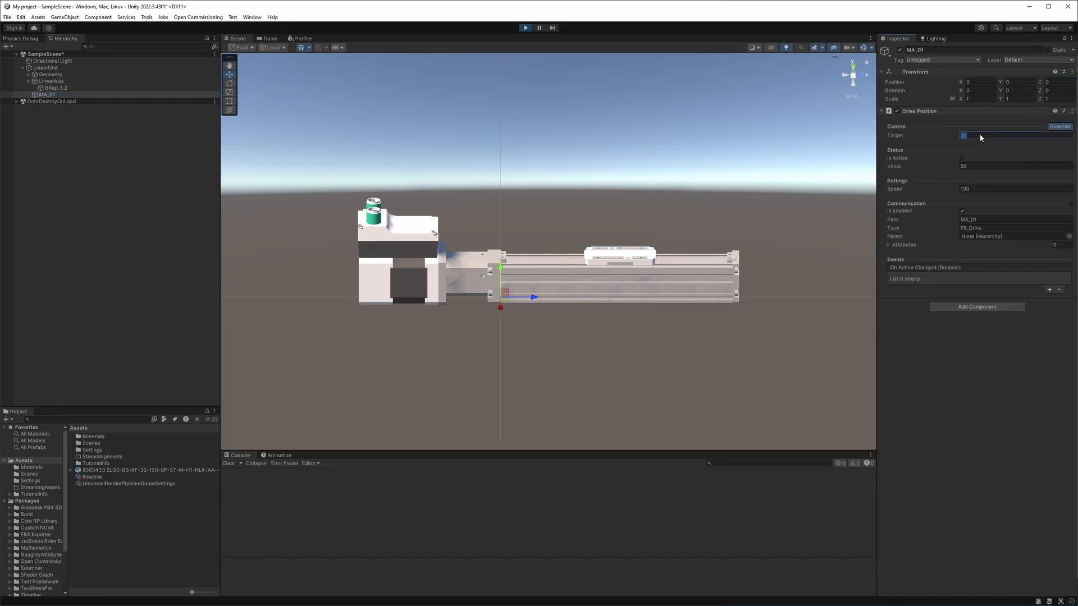
type("0")
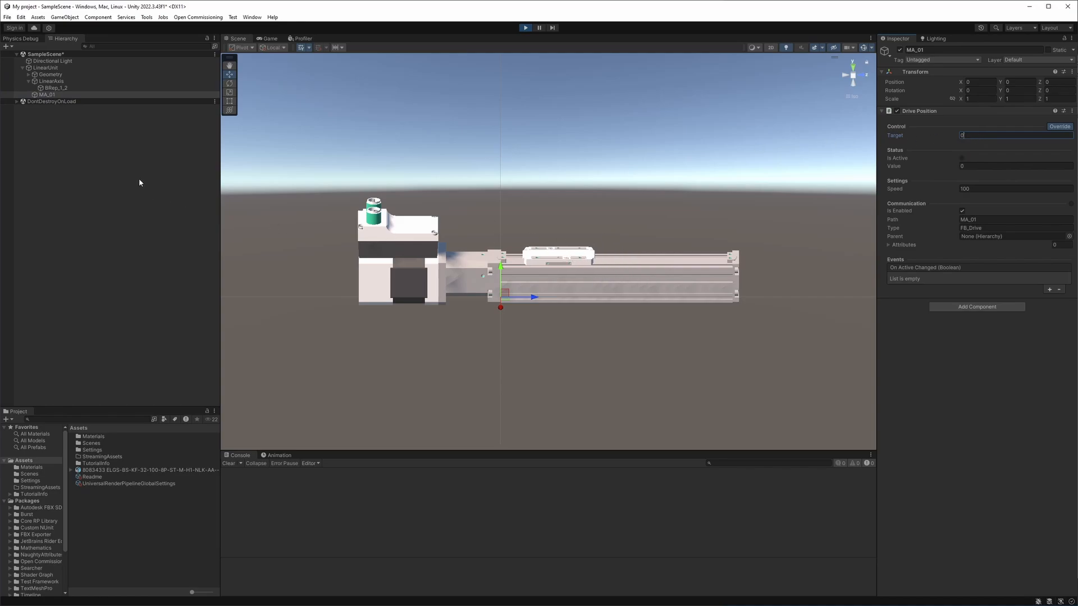
left_click(50, 82)
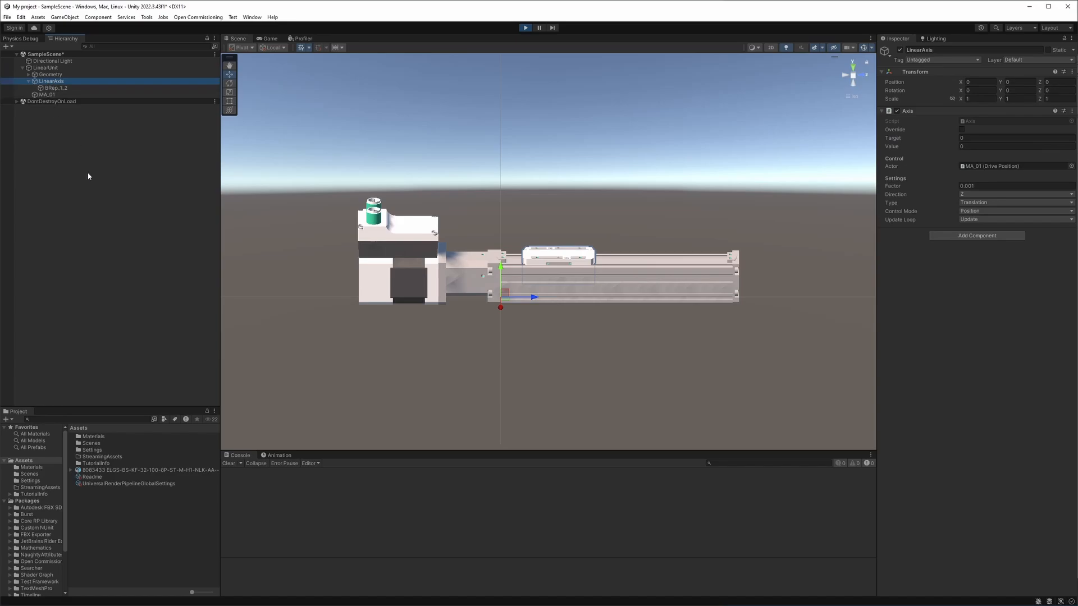
left_click(525, 28)
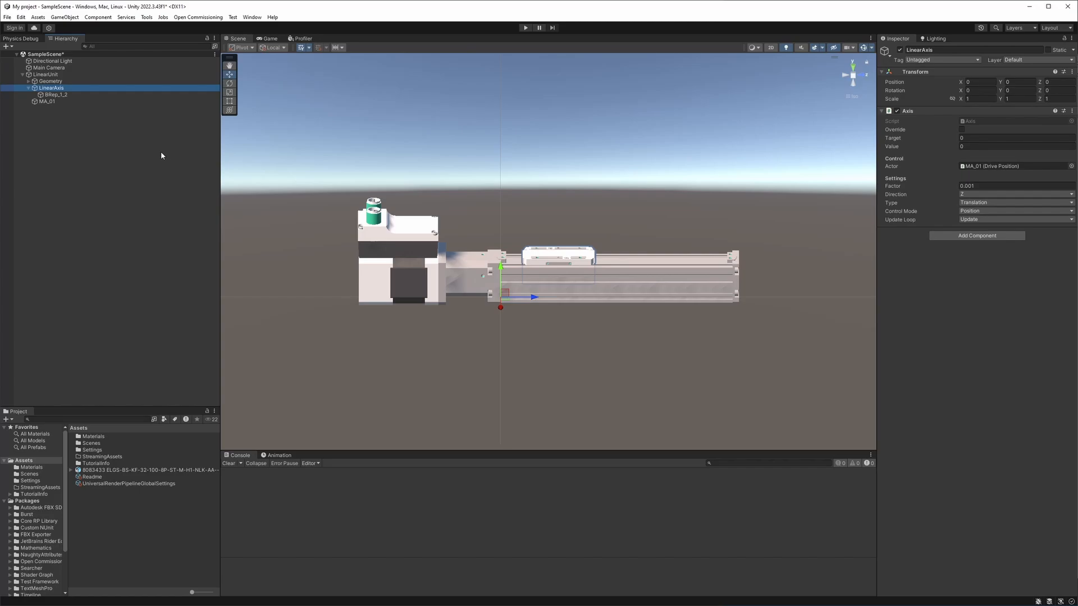
Step: Hide the coupling housing BRep_1_6 between the motor and the linear unit in the scene
left_click(464, 272)
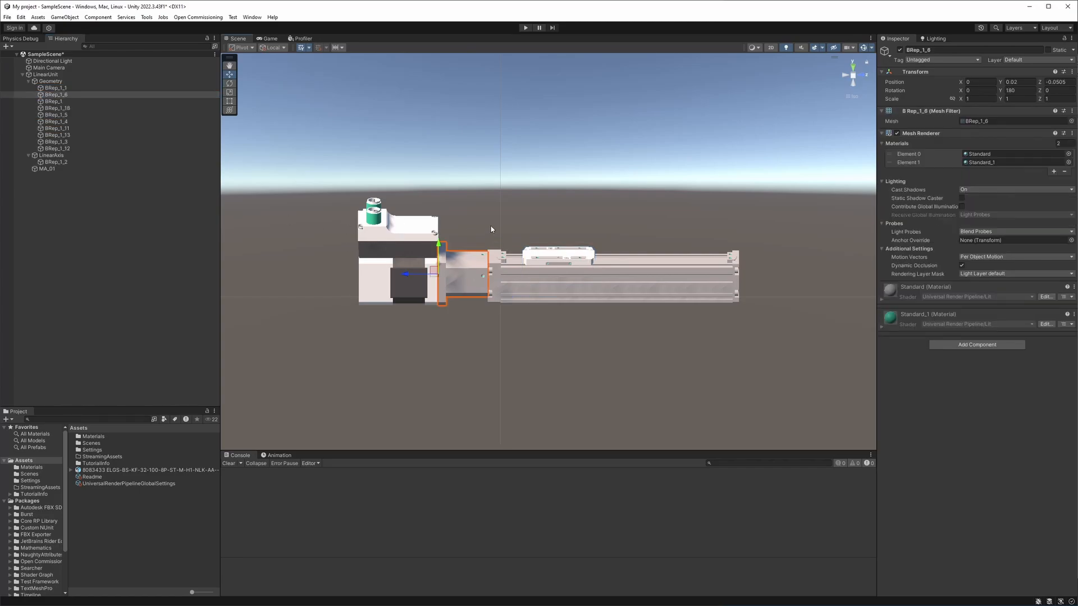
key("h")
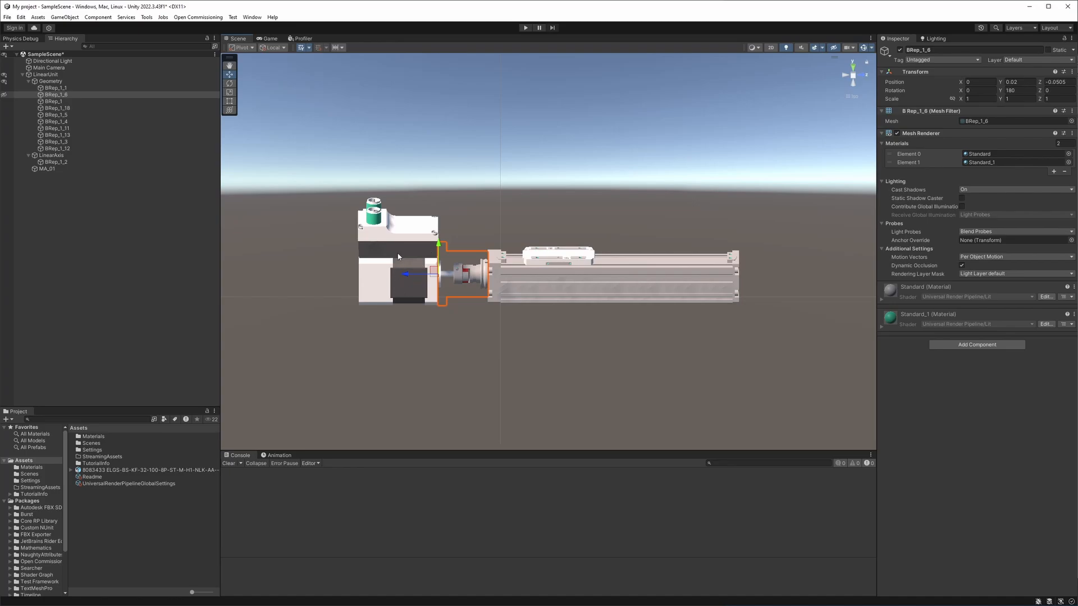
left_click(437, 342)
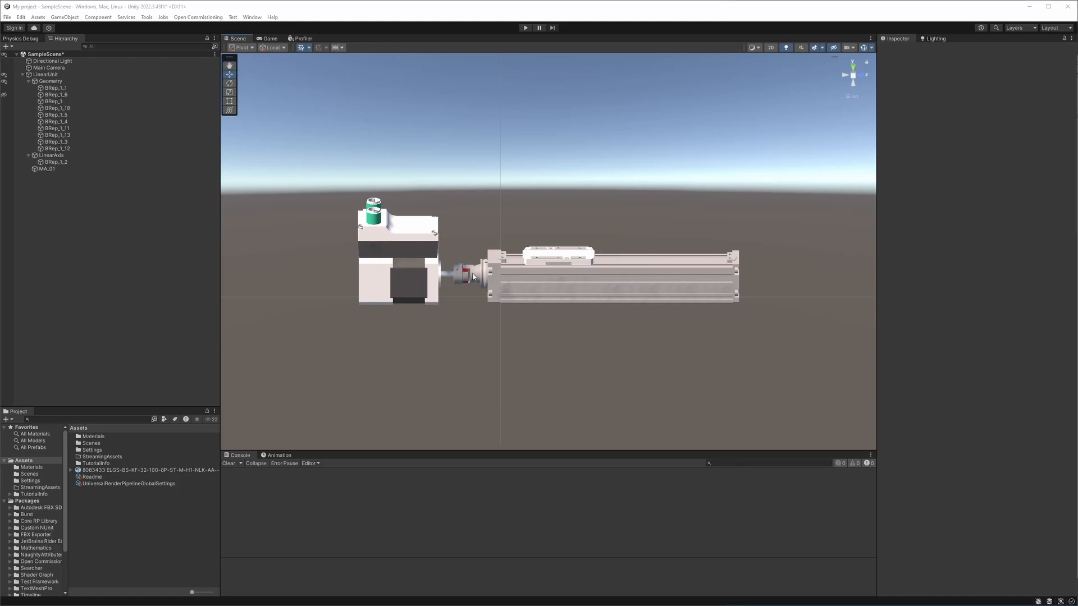
Step: Create an empty object at the coupling part BRep_1_3 and move it directly under LinearUnit, above MA_01
left_click(473, 276)
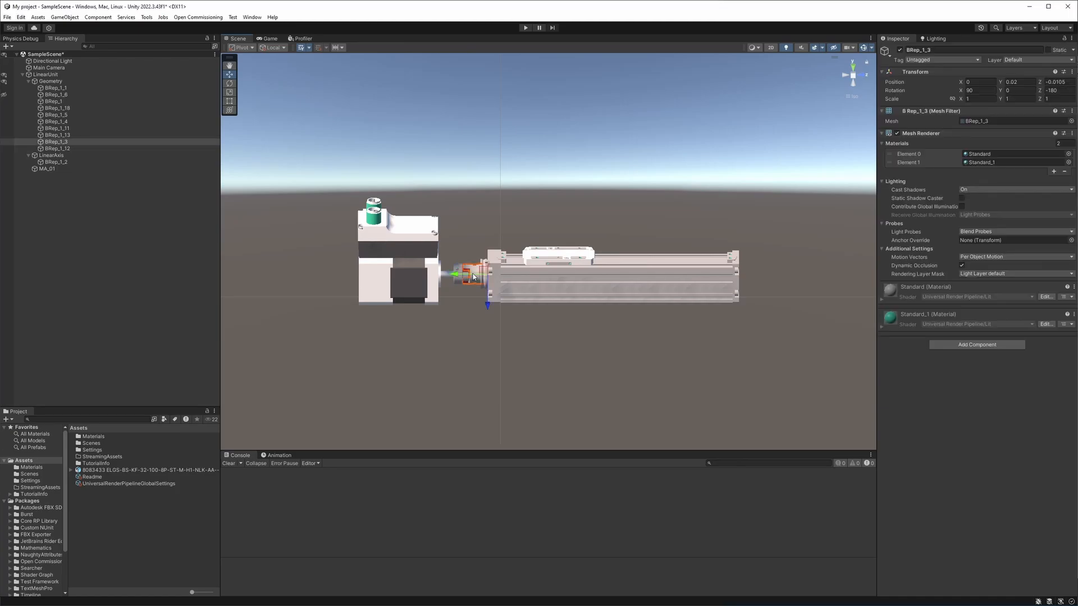
right_click(48, 142)
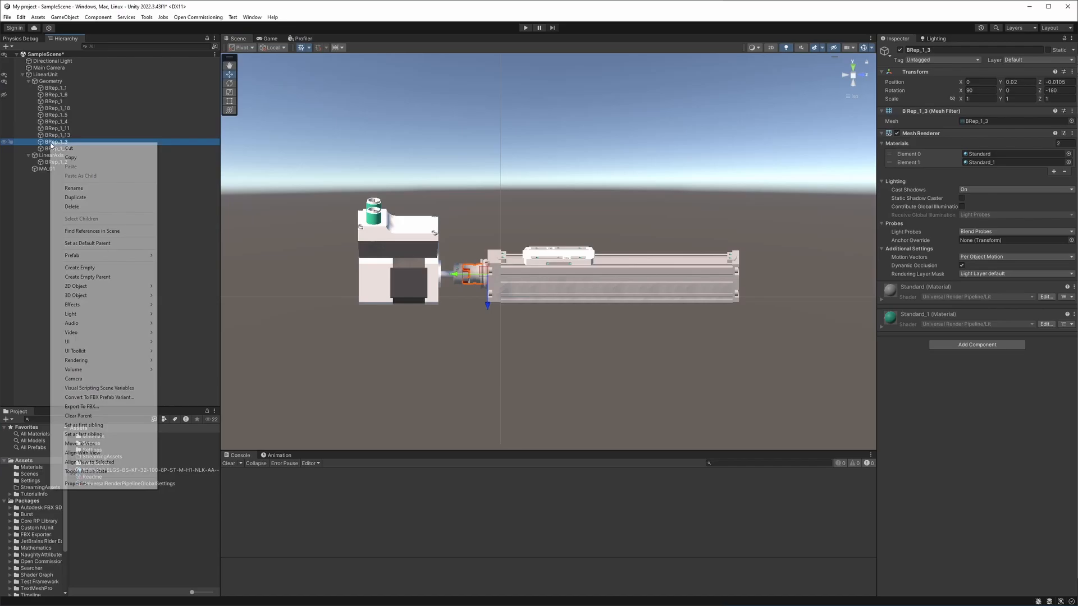
left_click(107, 264)
left_click(156, 197)
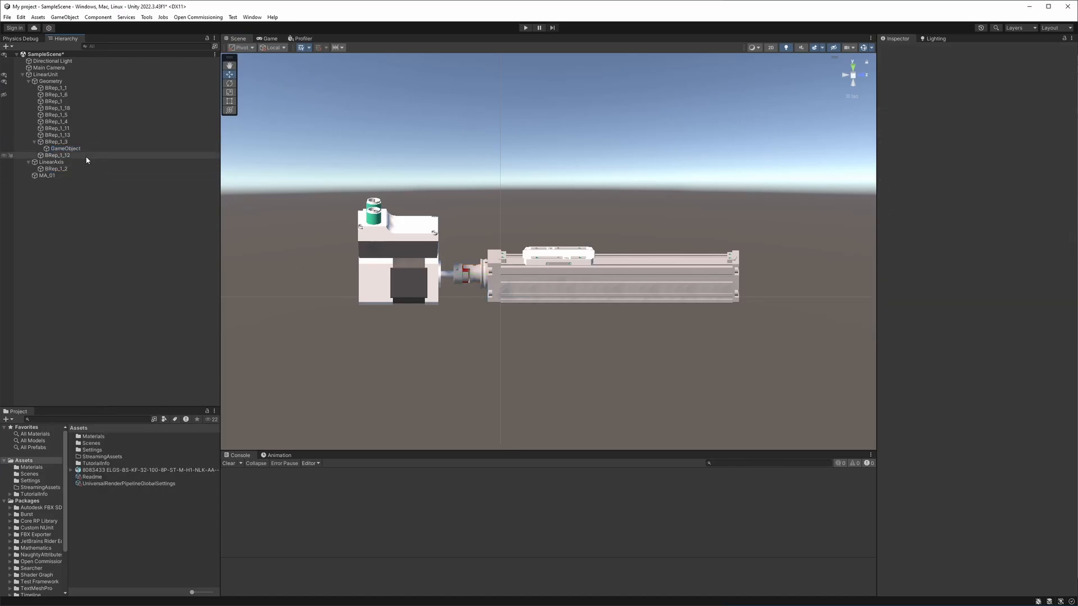
left_click_drag(66, 148, 35, 170)
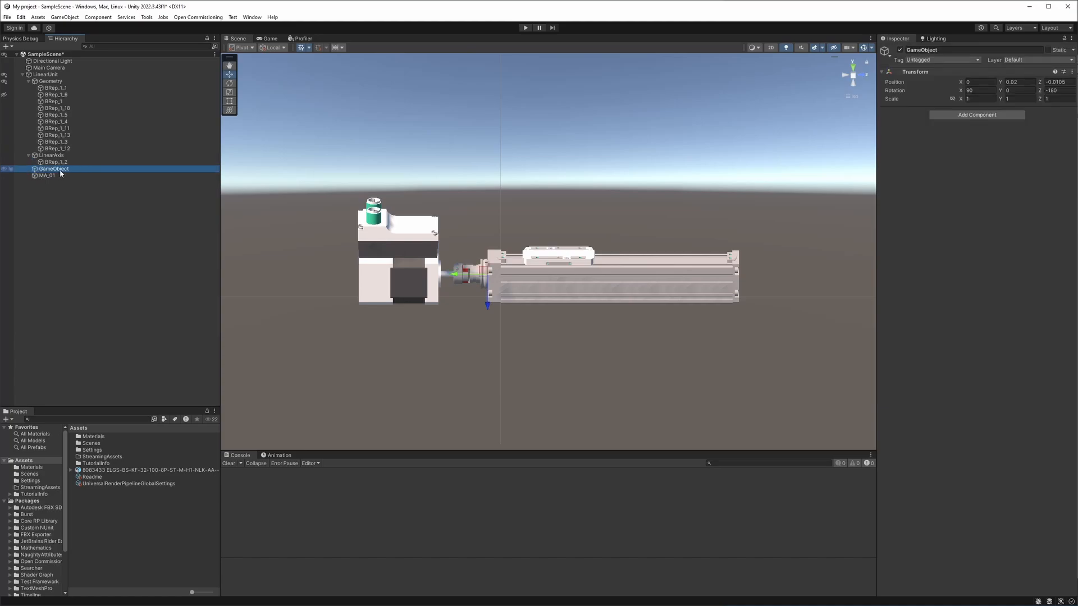
Step: Rename the new empty object as RoationAxis and set its X and Z rotation to 0
left_click(930, 50)
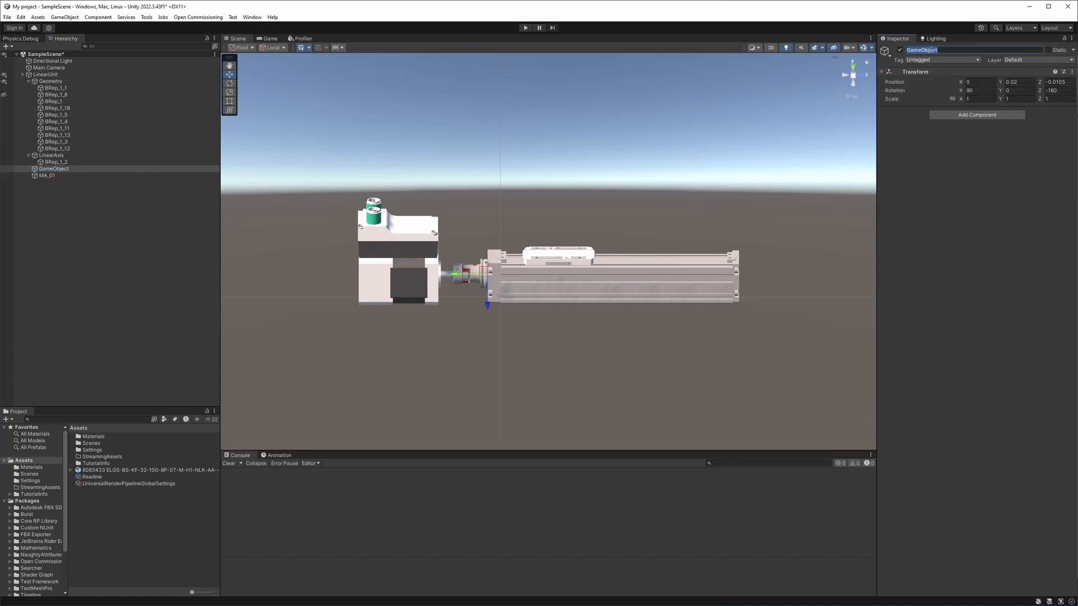
type("RoationAxis")
left_click(976, 89)
type("0")
key("Tab")
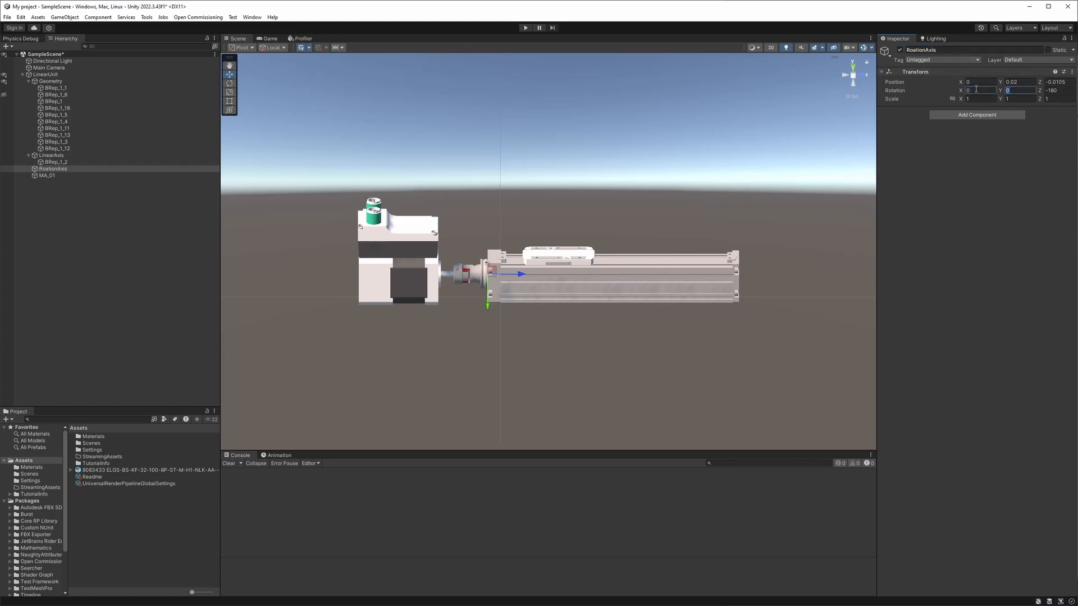
key("Tab")
type("0")
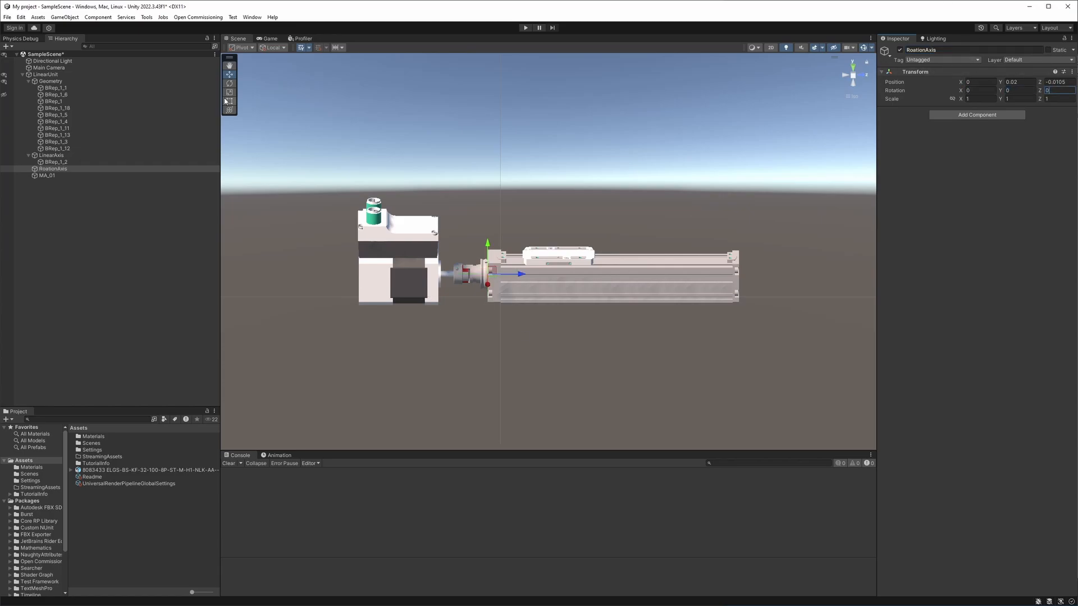
Step: Move the coupling parts BRep_1_3, BRep_1_11, BRep_1_13 and BRep_1_12 from Geometry into RoationAxis, hiding moved parts to reach the next ones
left_click(476, 275)
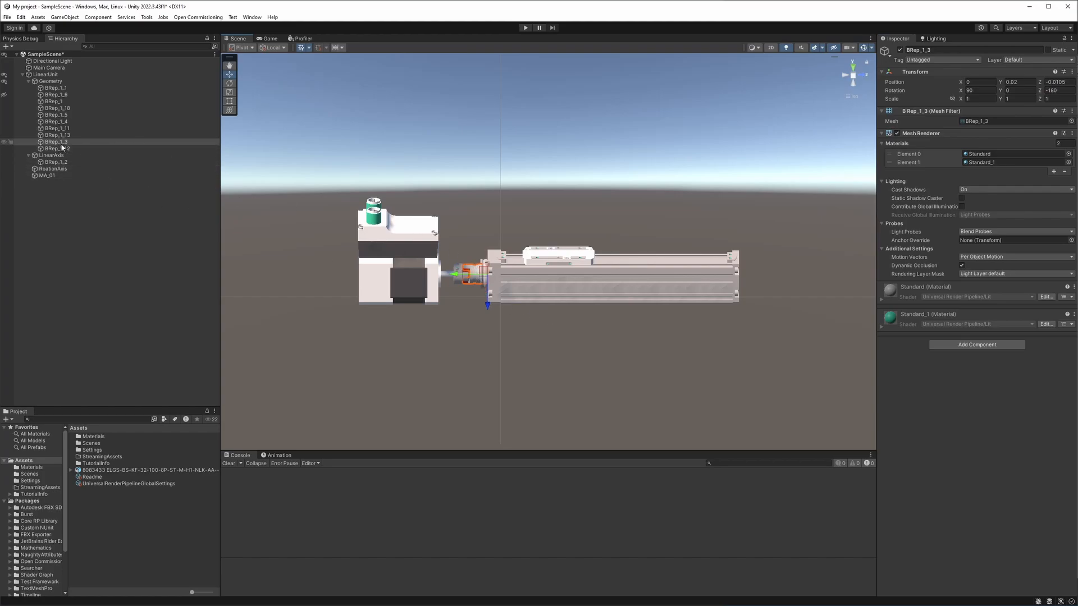
left_click_drag(57, 142, 56, 170)
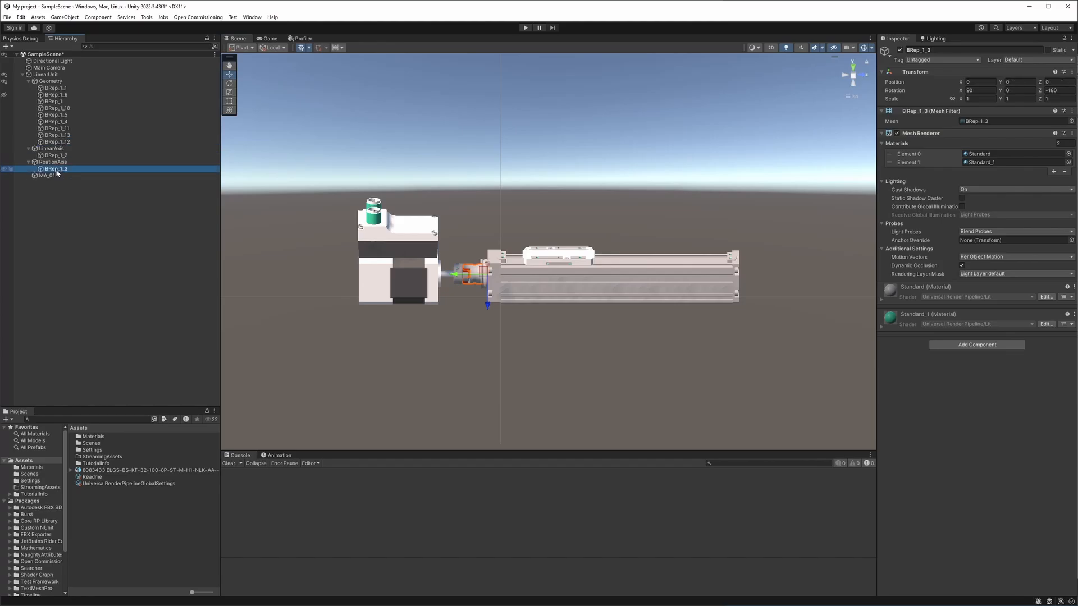
left_click(458, 231)
left_click(460, 278)
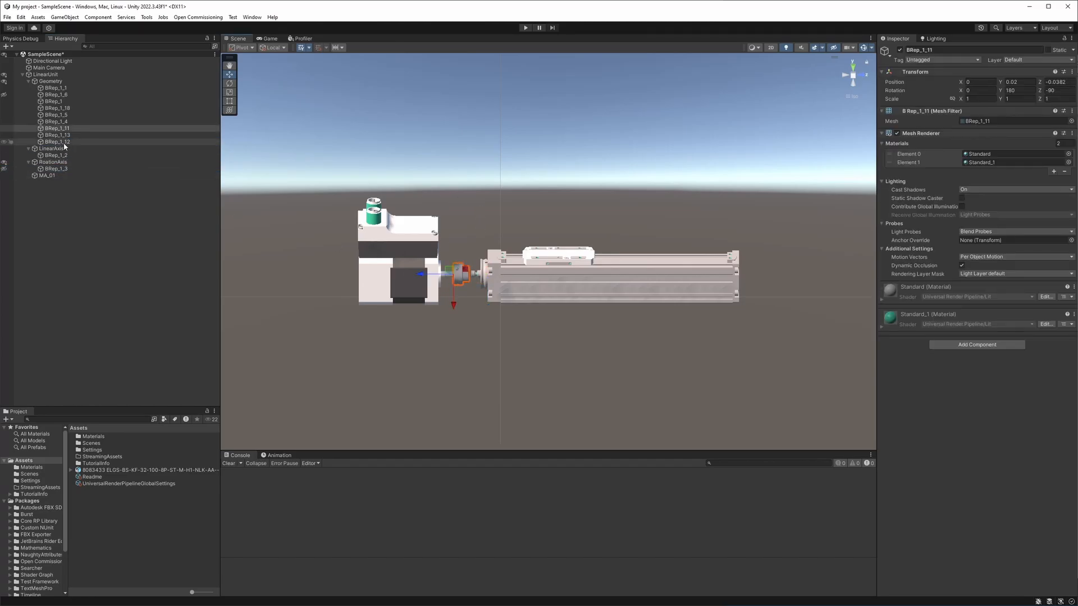
left_click_drag(57, 133, 56, 166)
left_click(459, 314)
left_click(462, 270)
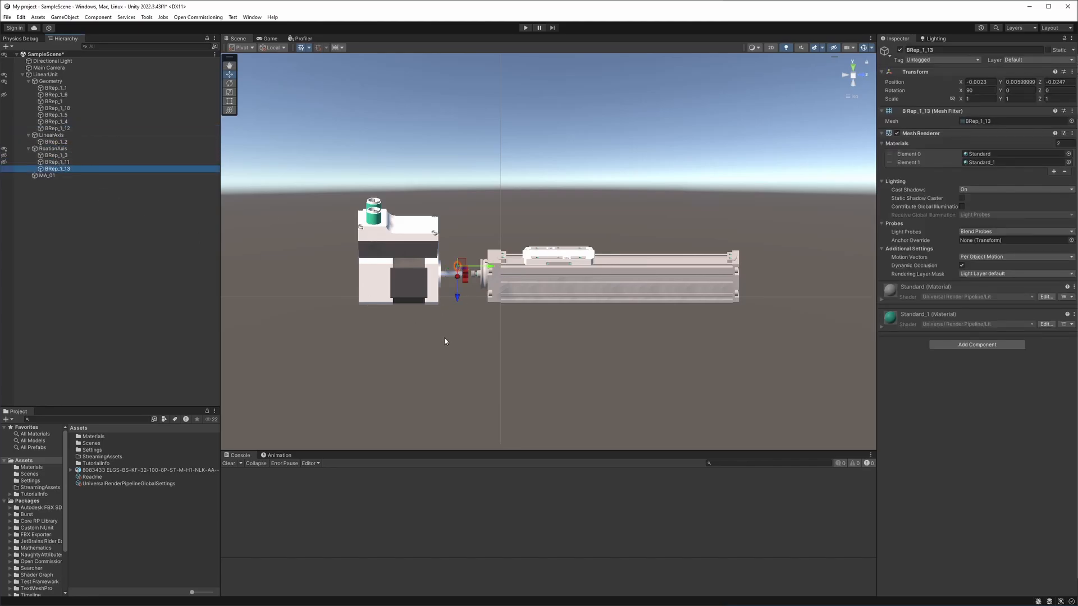
left_click(466, 320)
left_click(466, 281)
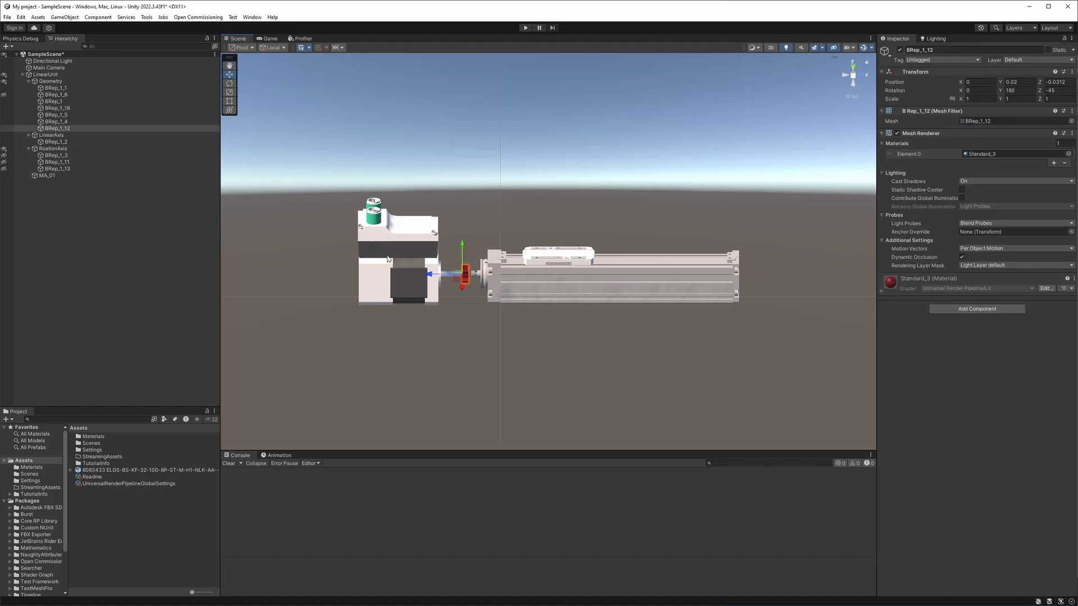
left_click_drag(57, 128, 54, 149)
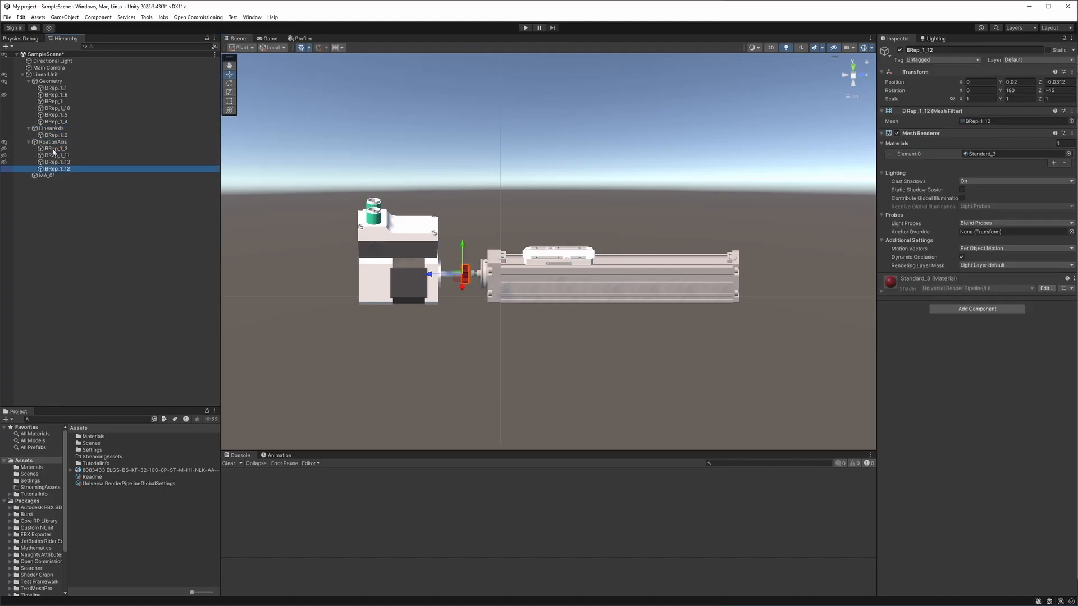
Step: Show RoationAxis and its hidden coupling parts in the scene again
left_click(53, 143)
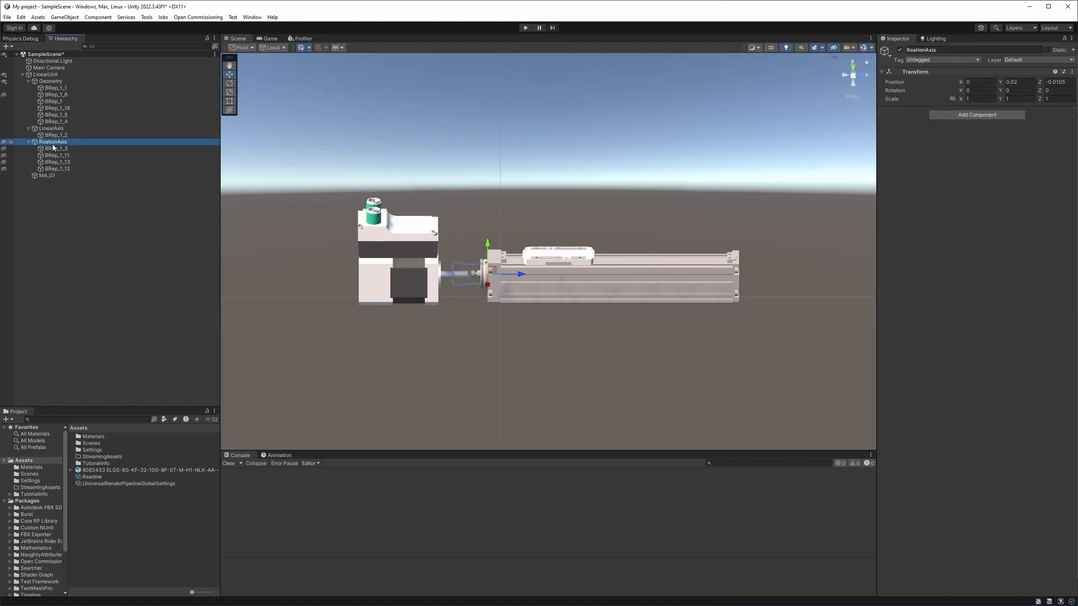
key("F2")
type("N")
key("Escape")
key("h")
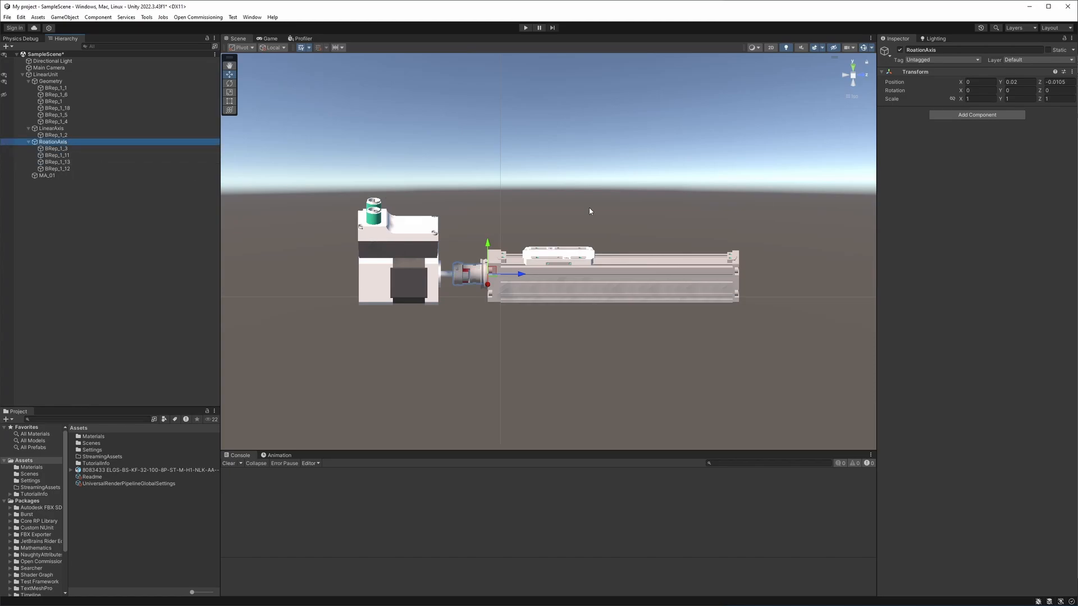
Step: Add an Axis component to RoationAxis with type Rotation and direction Z
left_click(972, 115)
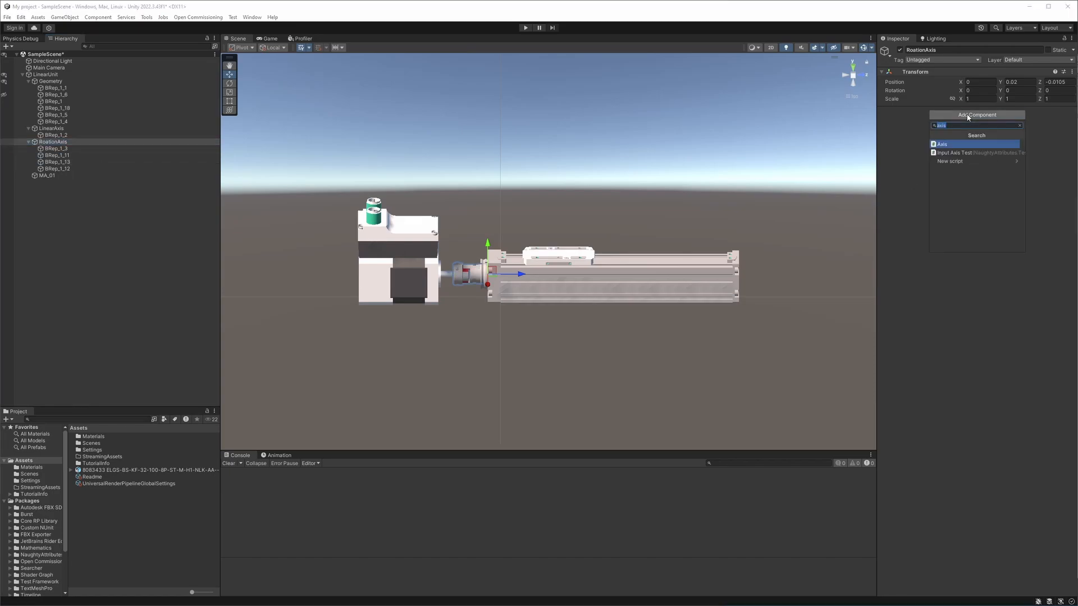
left_click(943, 145)
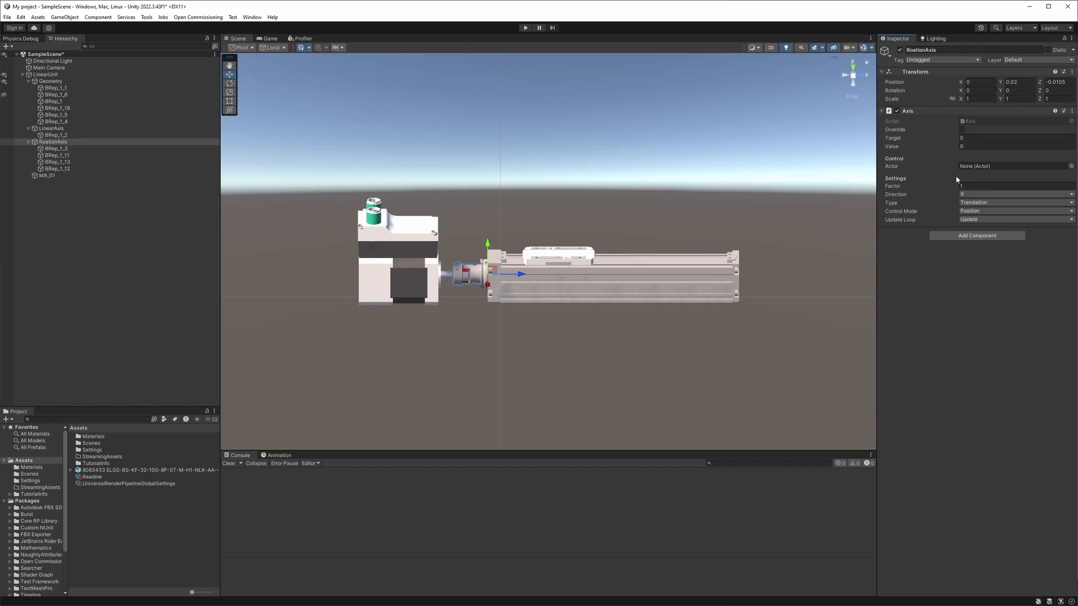
left_click(975, 203)
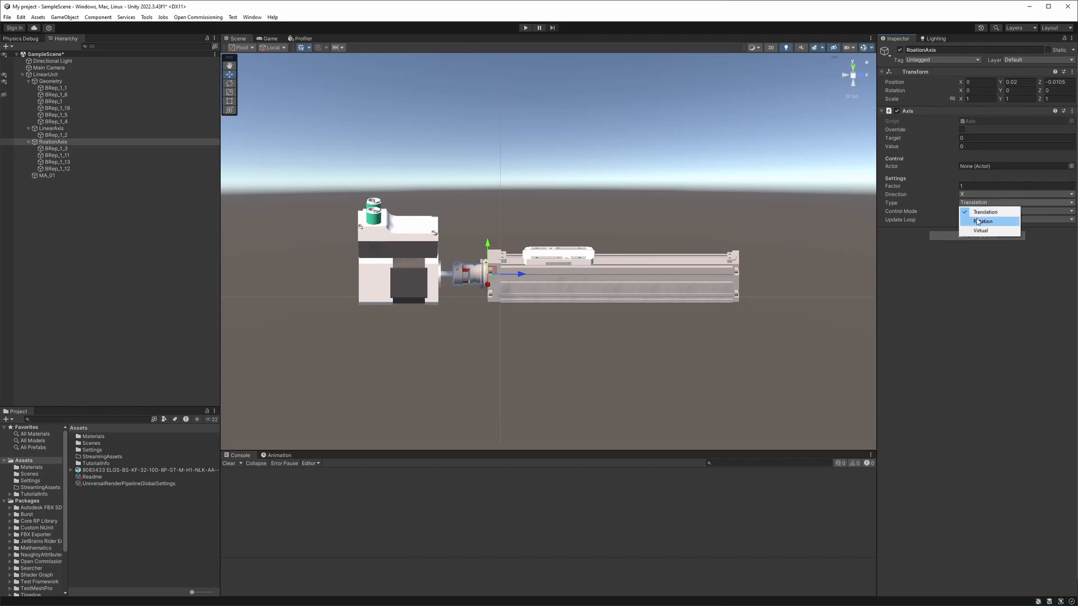
left_click(983, 222)
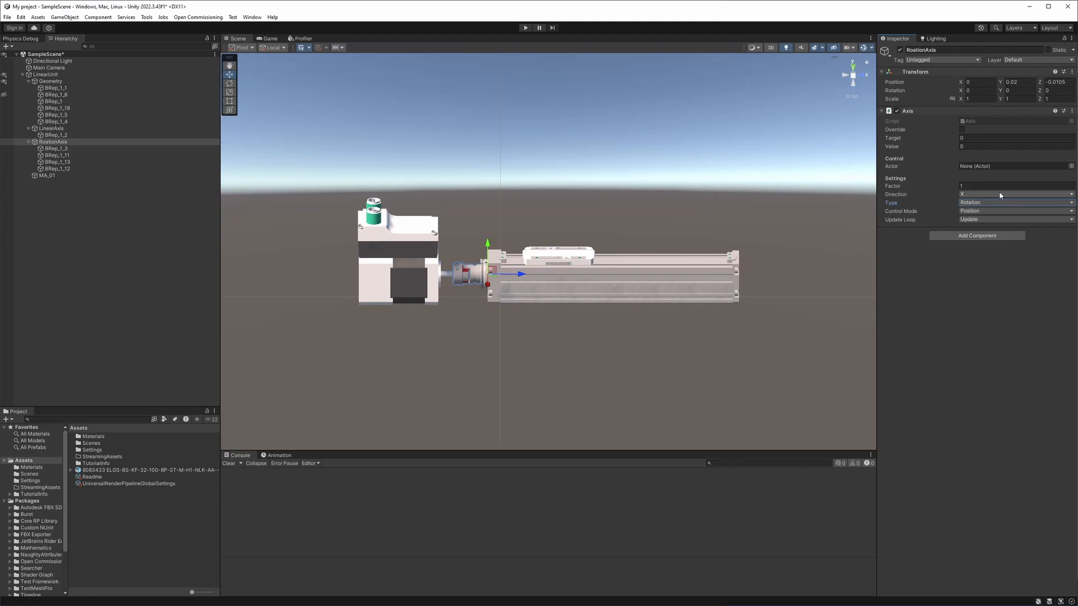
left_click(968, 194)
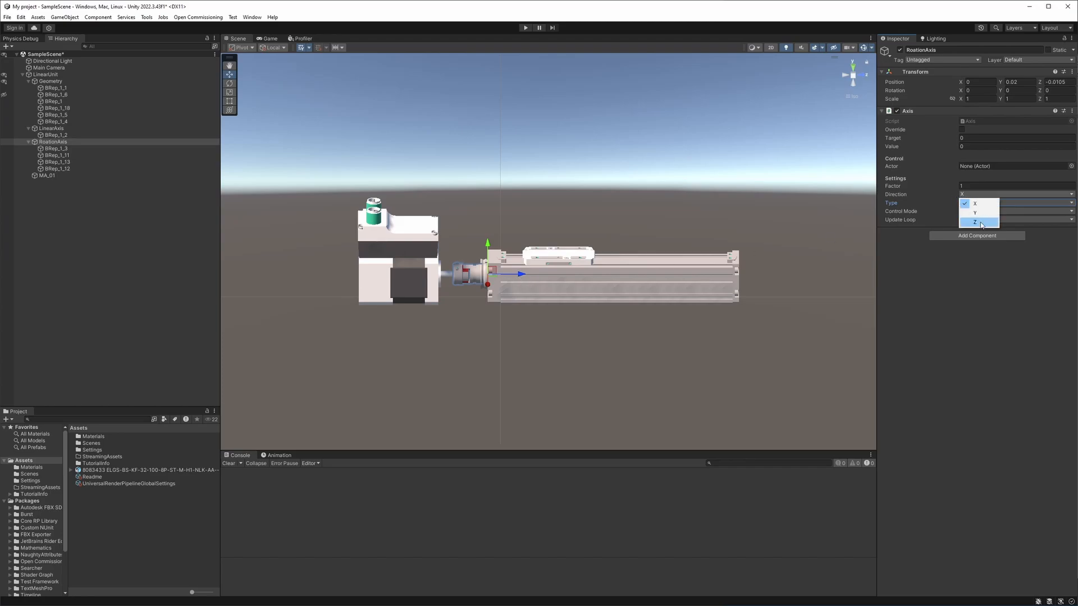
left_click(974, 222)
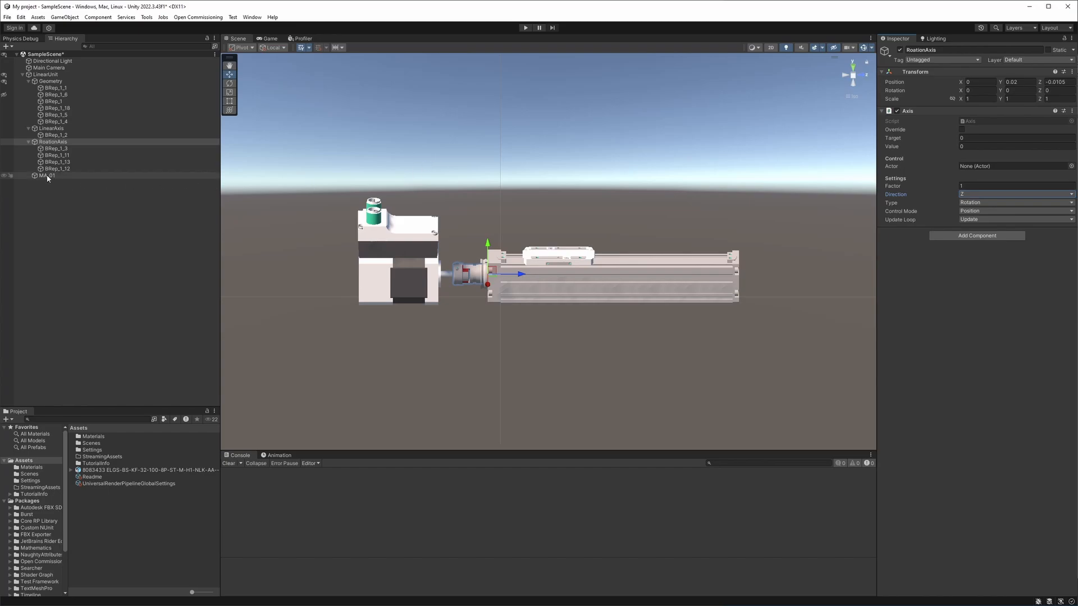
Step: Assign MA_01 as the actor of the RoationAxis Axis component and set its factor to 30
left_click_drag(48, 179, 978, 169)
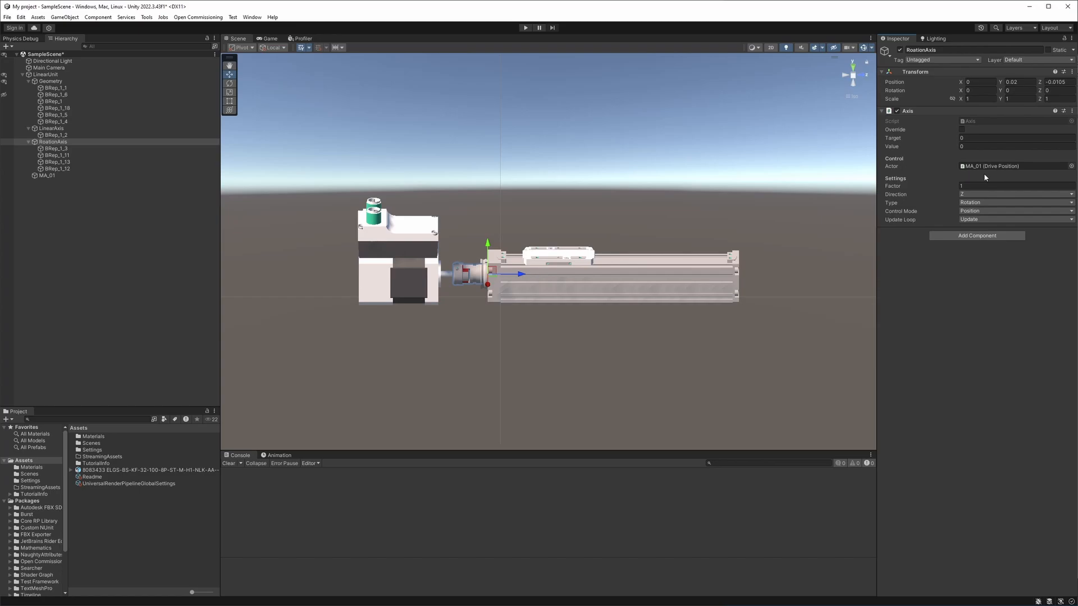
left_click(964, 186)
type("30")
key("Return")
Step: Run the scene in play mode, override the Drive Position target of MA_01 with 100, and reduce it to 1
left_click(525, 28)
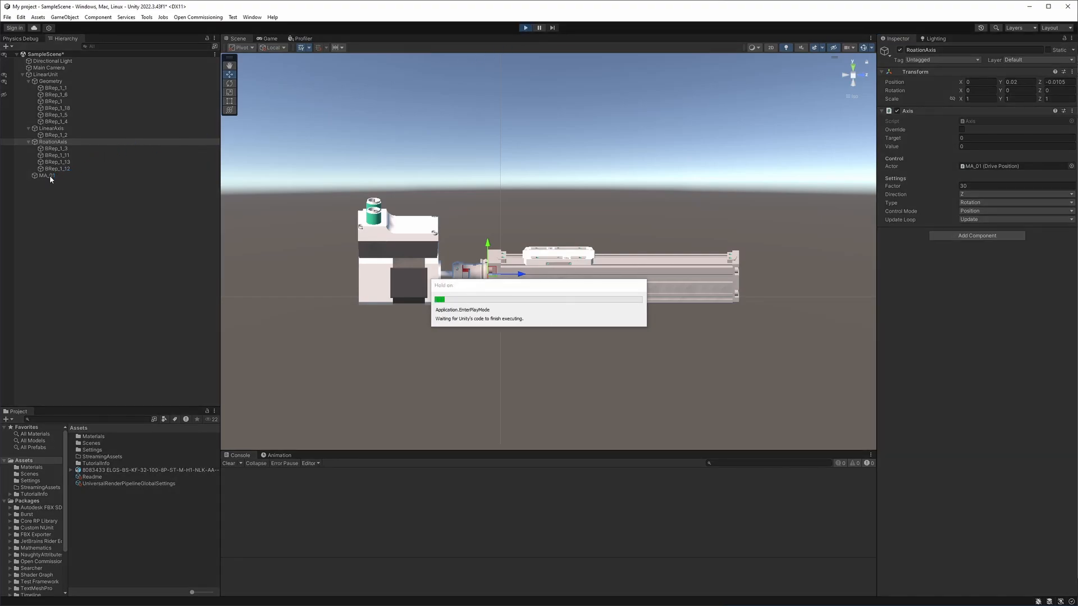
left_click(49, 176)
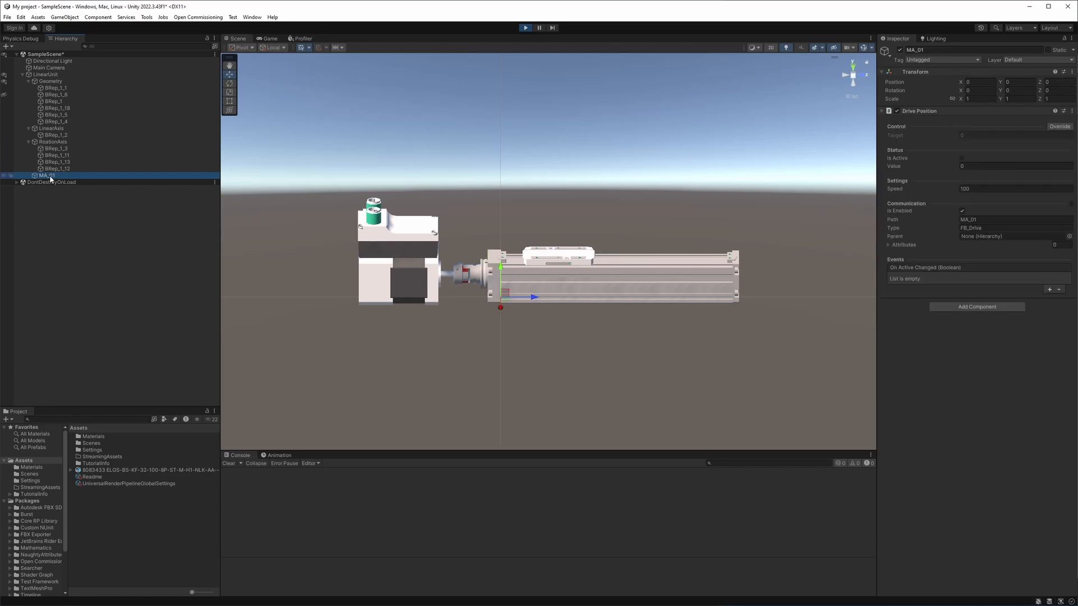
left_click(1057, 127)
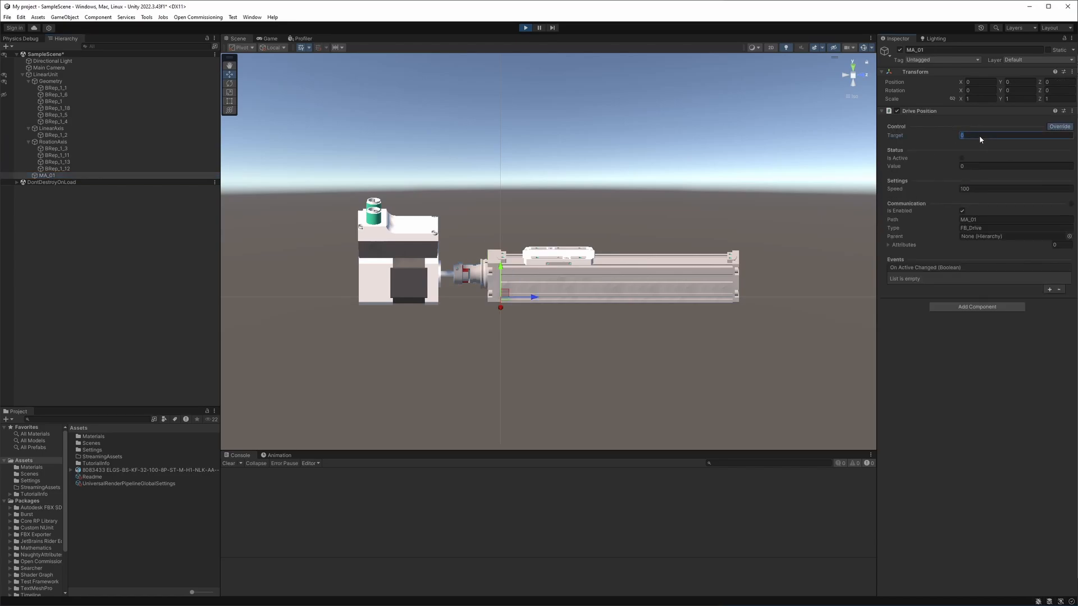
type("100")
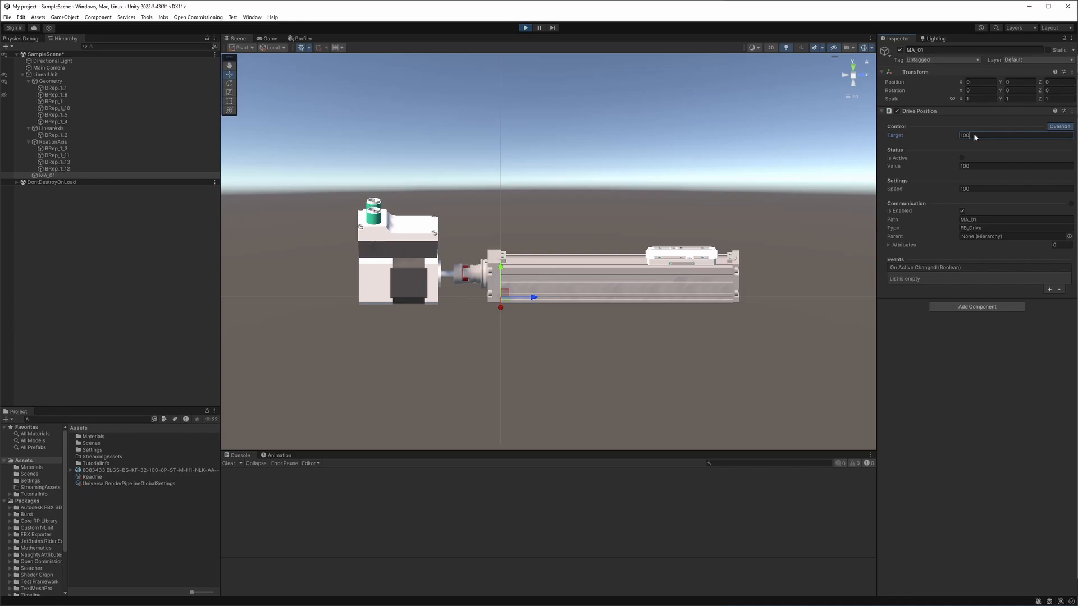
key("BackSpace")
key("BackSpace")
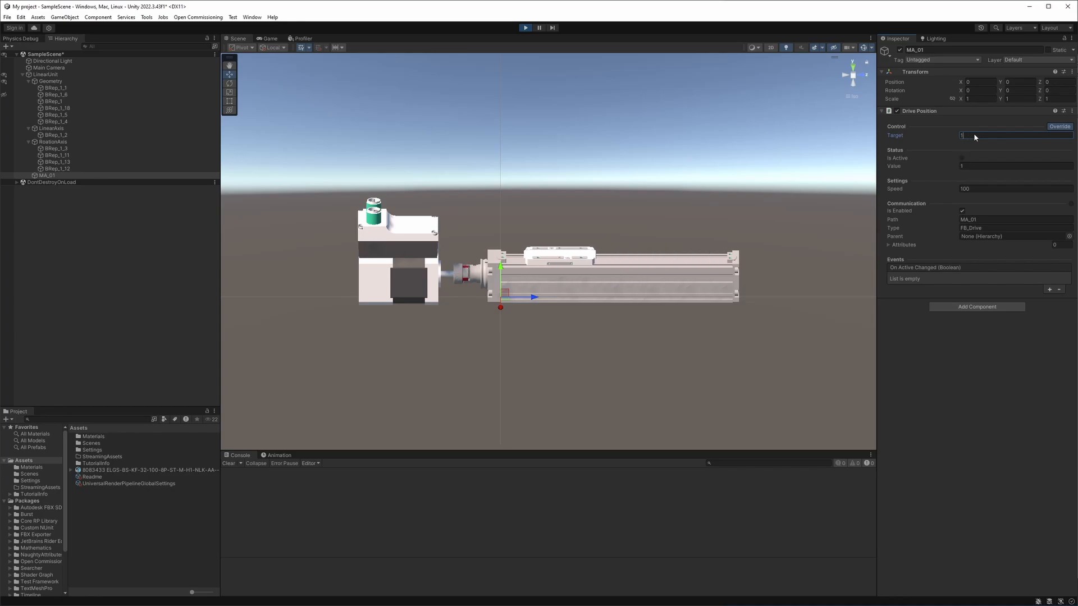
Step: Set the overridden target of MA_01 to 100 and stop play mode
key("BackSpace")
type("100")
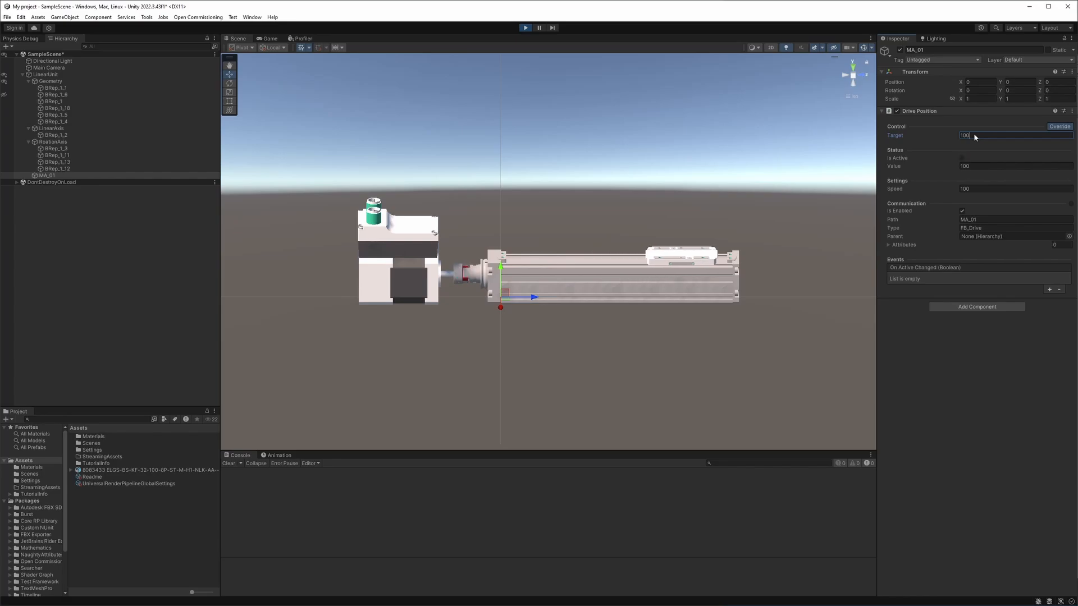
left_click(525, 28)
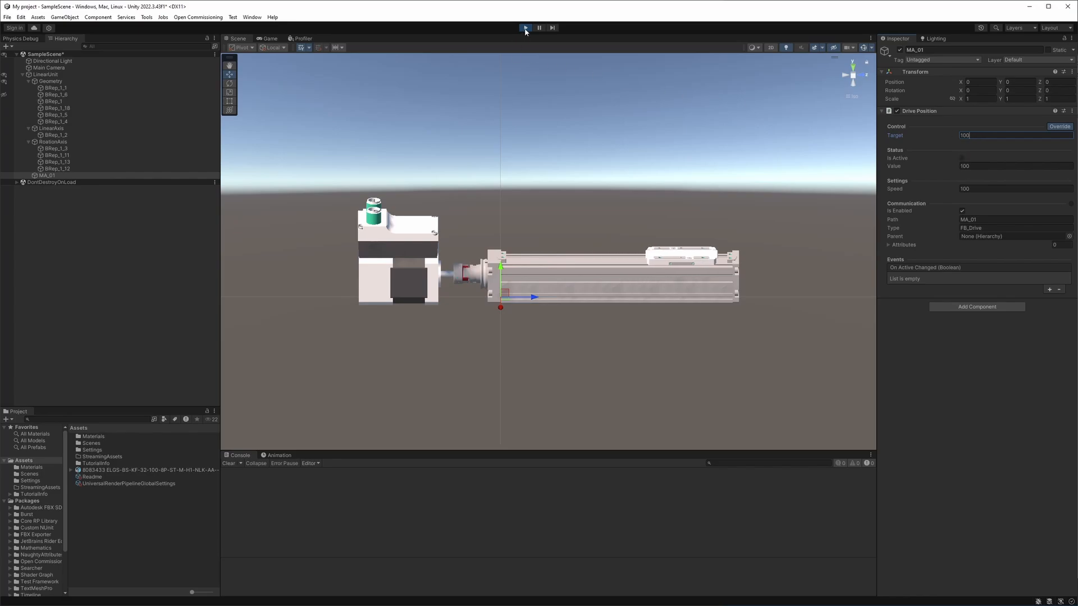
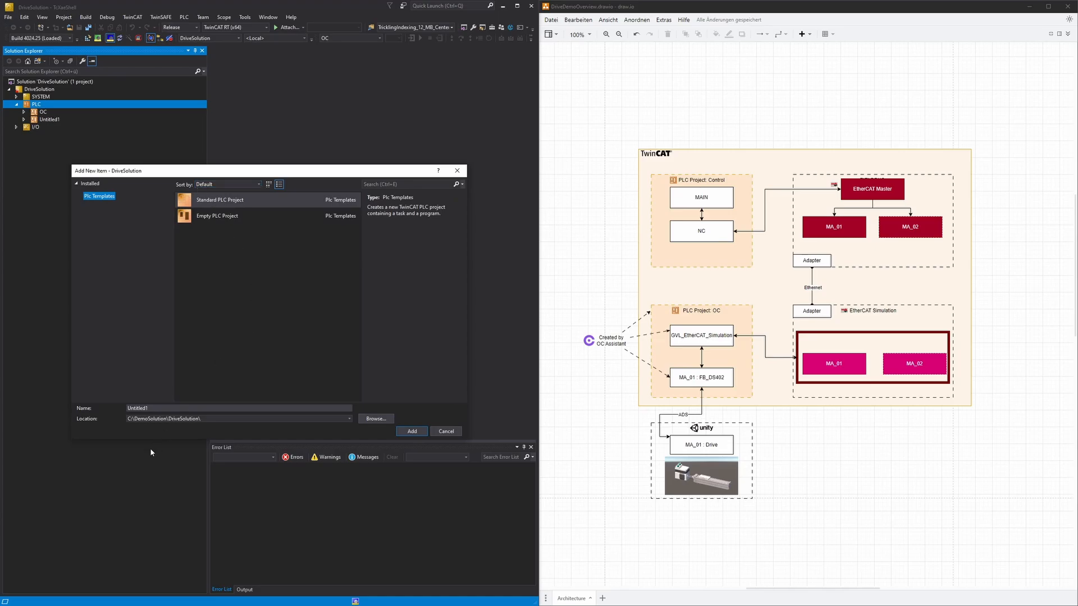
Step: Switch to TcXaeShell and add a Standard PLC Project named Control to DriveSolution
left_click(152, 407)
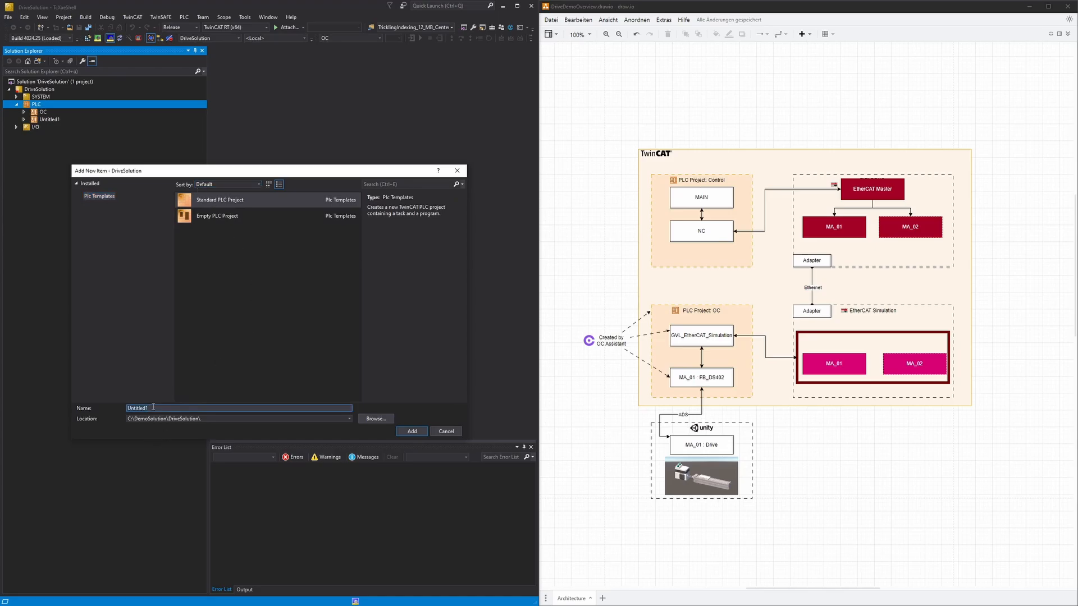
type("Control")
key("Return")
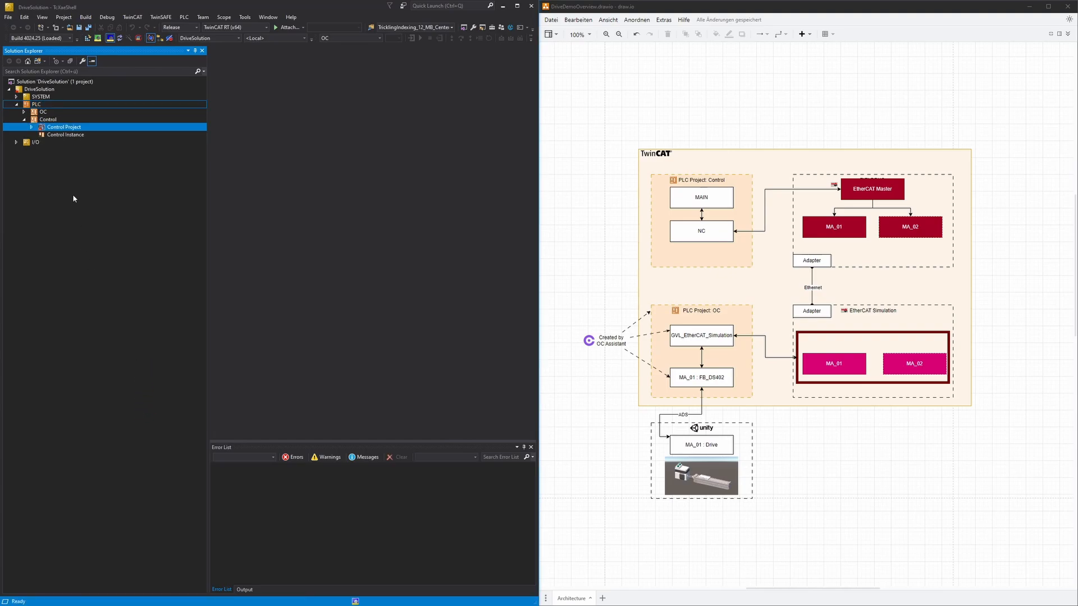
Step: Add the Tc2_MC2 library to the references of the Control project
left_click(31, 127)
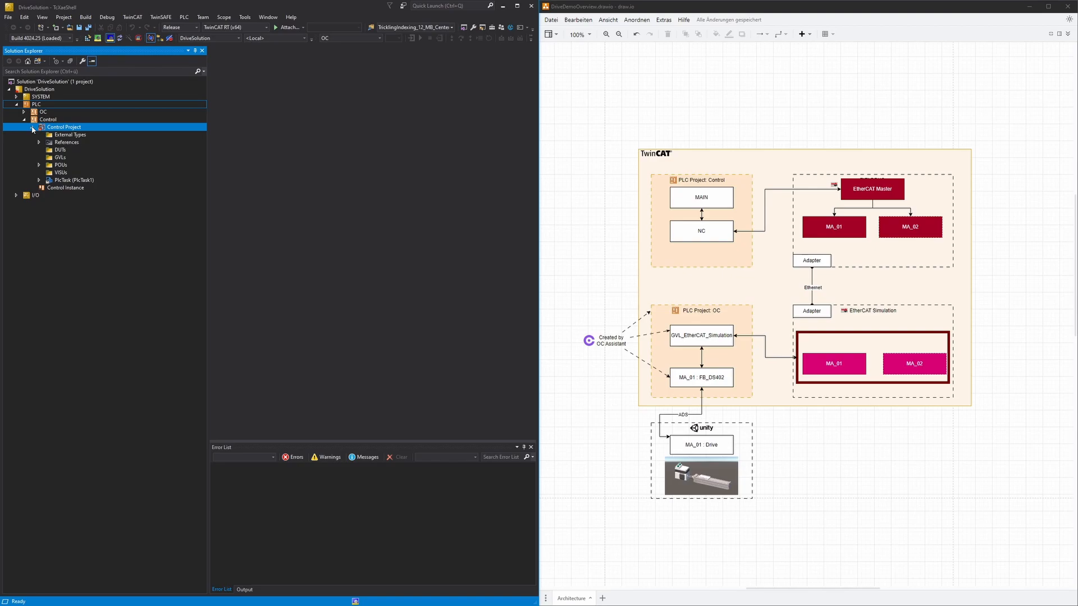
left_click(49, 120)
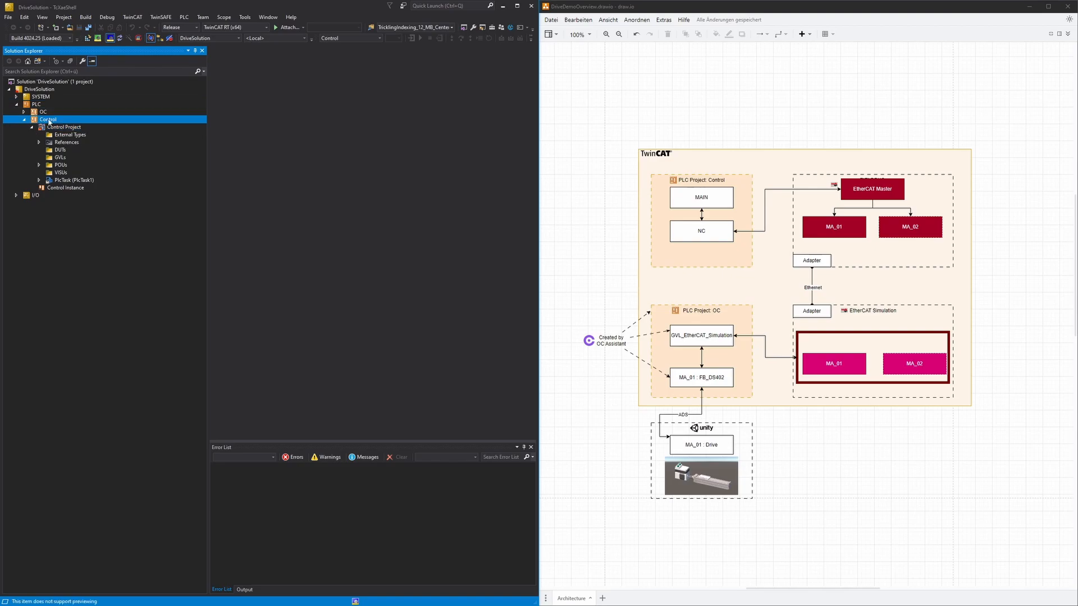
right_click(63, 142)
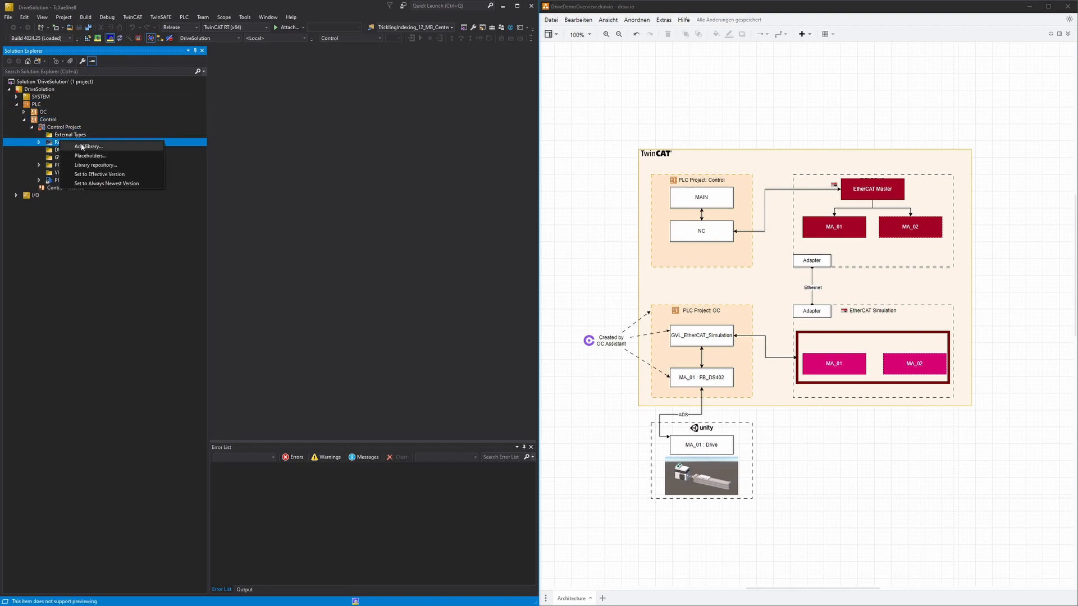
left_click(85, 147)
left_click(270, 224)
type("MC2")
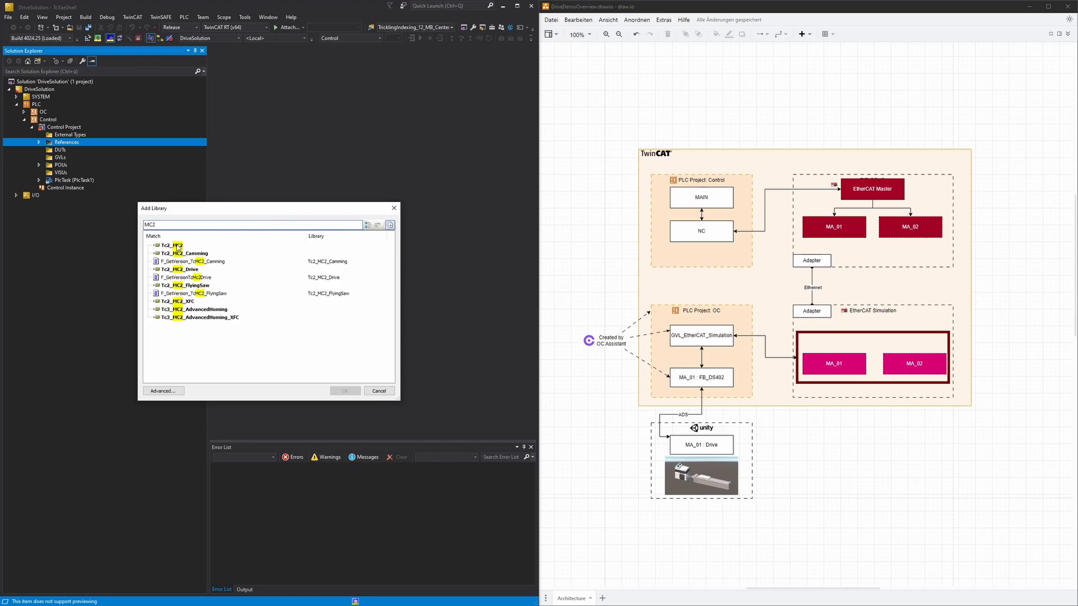
left_click(178, 245)
left_click(345, 391)
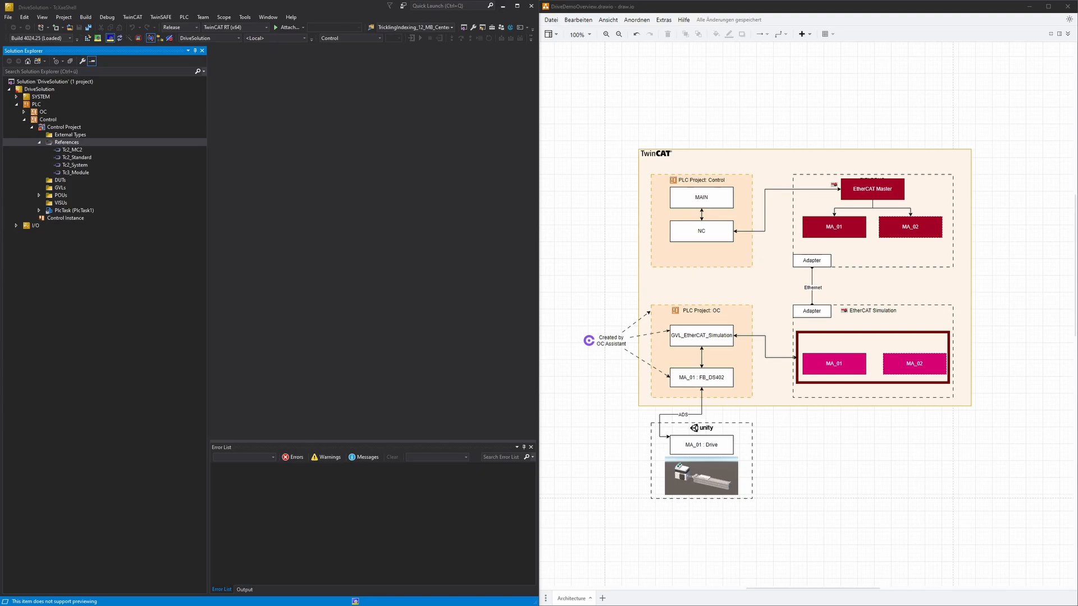
Step: Create a Structured Text function block named FB_Axis in the POUs folder of the Control project
left_click(38, 196)
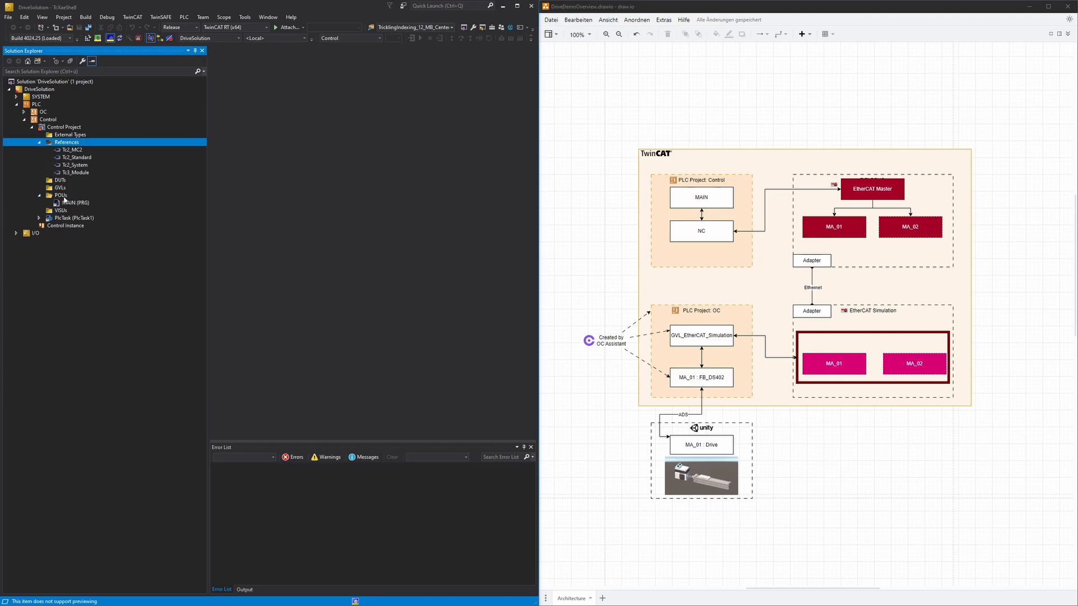
left_click(63, 196)
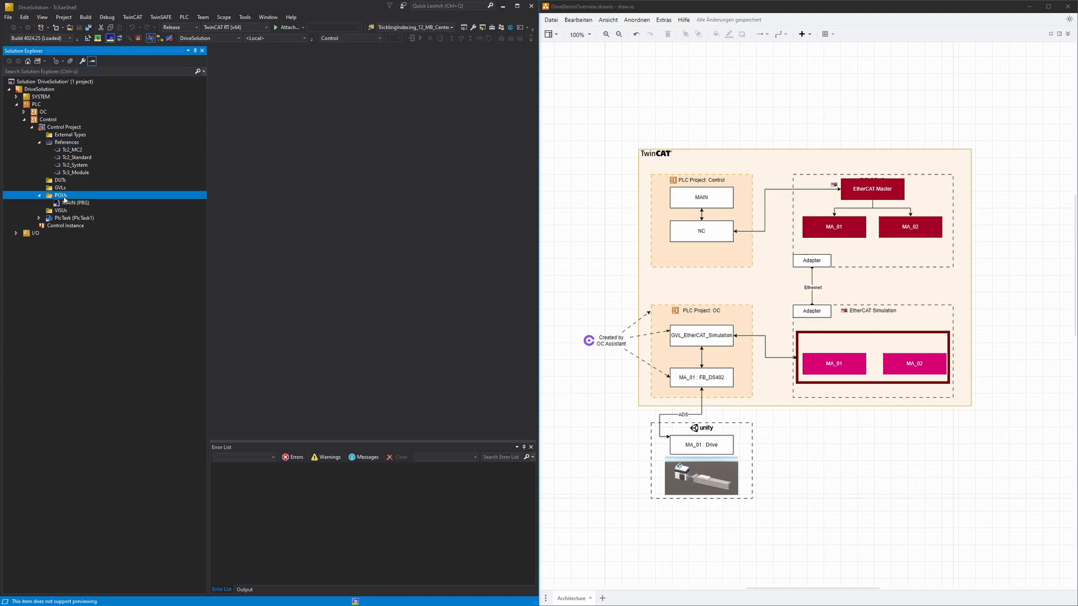
right_click(65, 199)
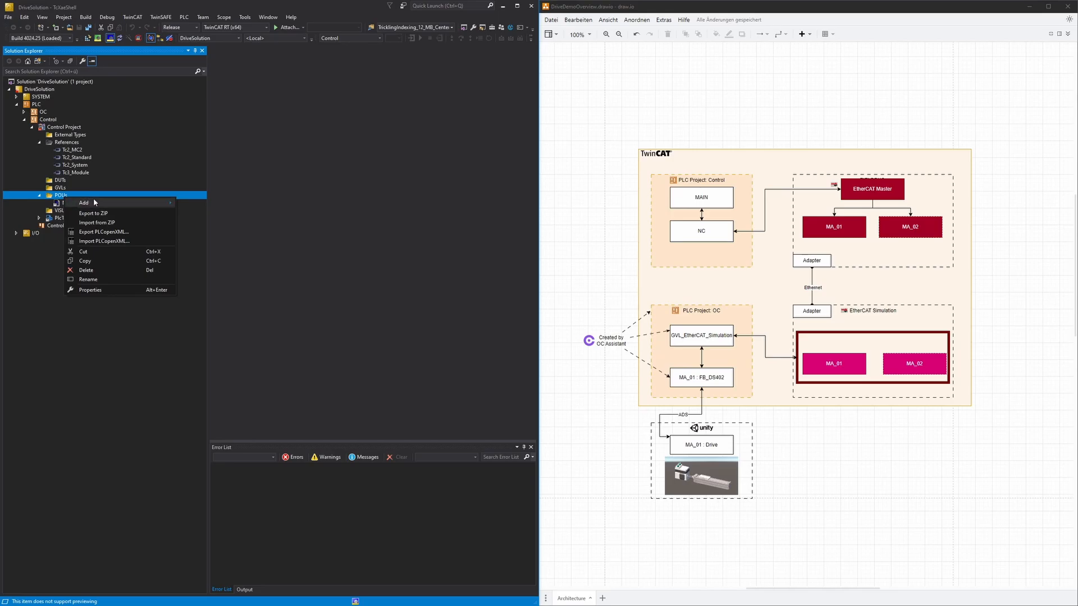
mouse_move(109, 202)
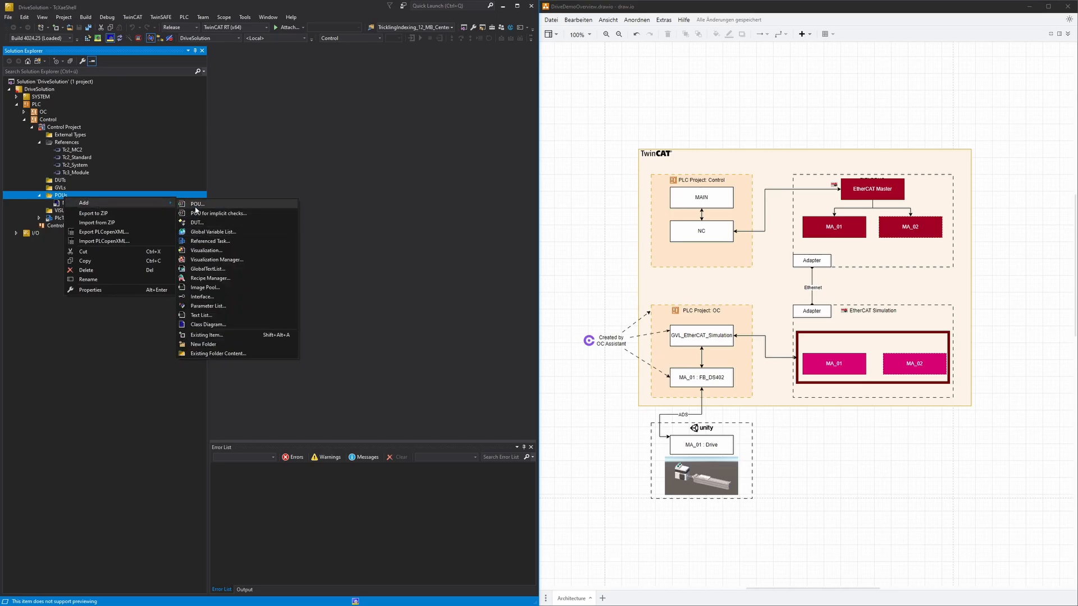
left_click(205, 204)
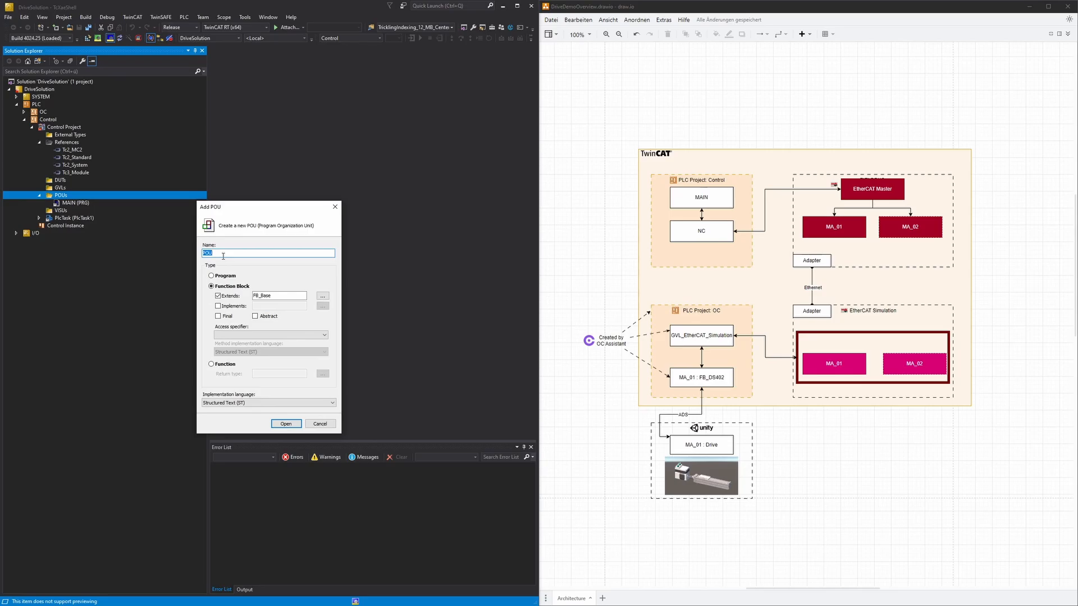
type("FB_Axis")
left_click(287, 426)
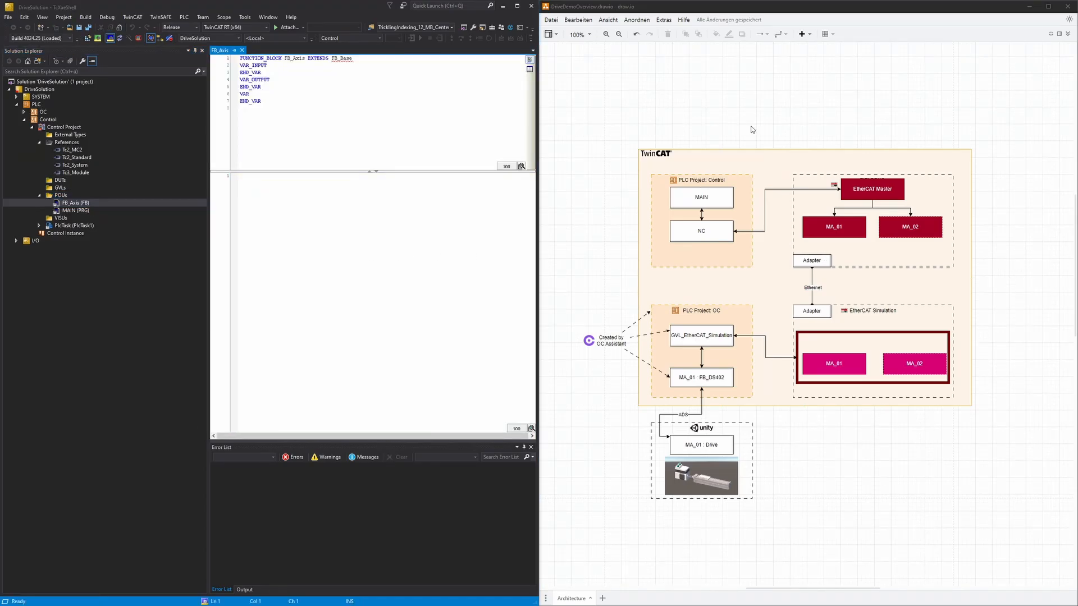
Step: Write FB_Axis with input refAxis : AXIS_REF, instances fbPower : MC_Power and fbMoveAbsolute : MC_MoveAbsolute, call both with Axis := refAxis, and save
left_click(299, 115)
key("ctrl+a")
type("FUNCTION_BLOCK FB_Axis VAR_INPUT \trefAxis\t\t: AXIS_REF; END_VAR  VAR \tfbPower\t\t\t: MC_Power; \tfbMoveAbsolute\t: MC_MoveAbsolute; END_VAR")
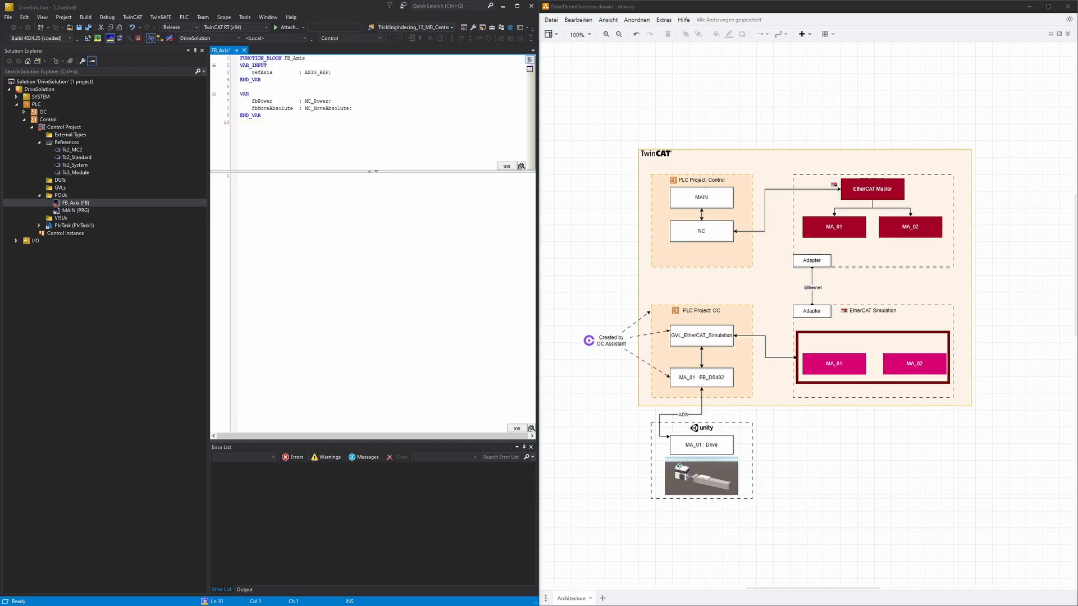
left_click(266, 248)
type("fbPower(Axis := refAxis); fbMoveAbsolute(Axis := refAxis);")
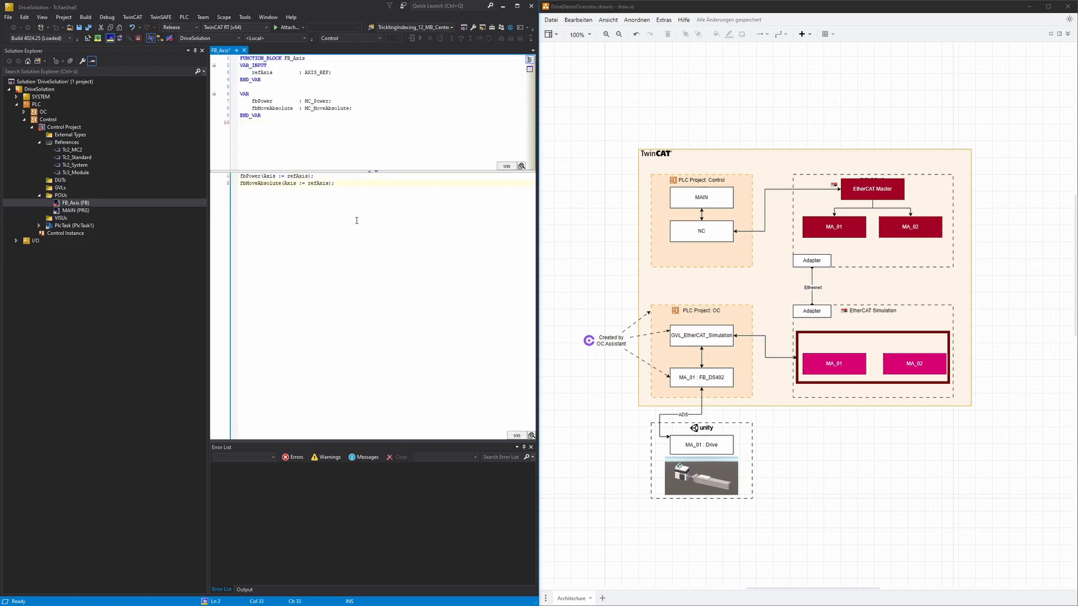
key("ctrl+s")
Step: Declare MA_01 : FB_Axis in the variables of the MAIN program and save it
double_click(82, 211)
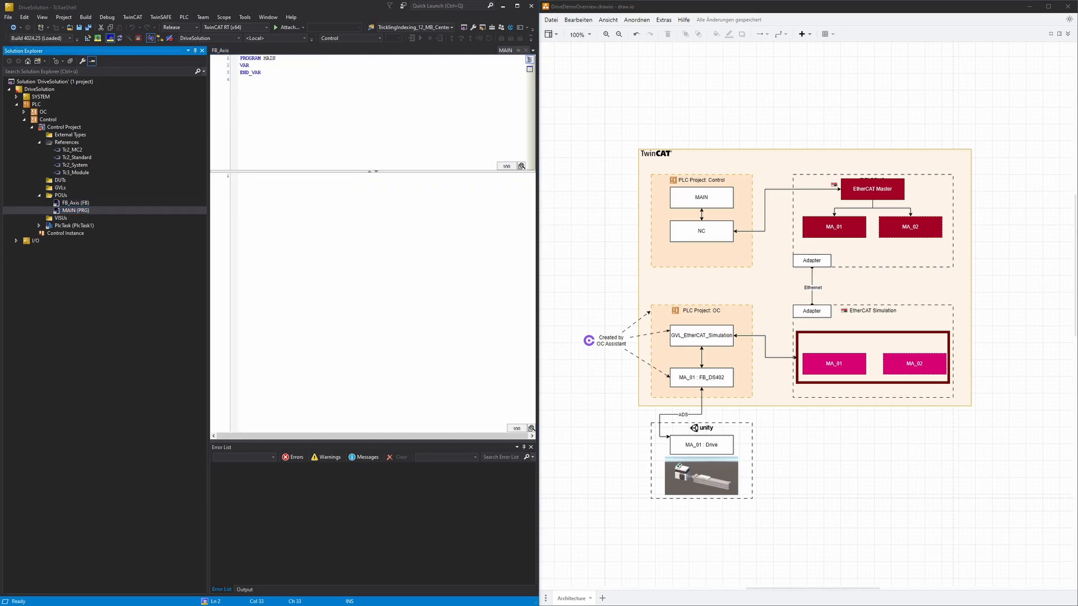
left_click(284, 66)
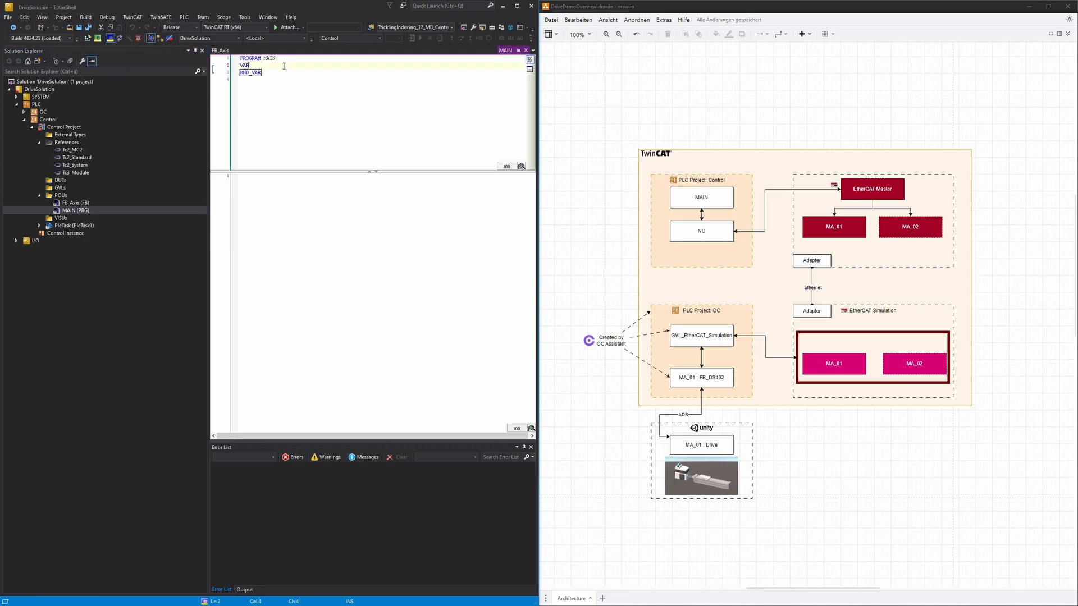
key("Return")
type("MA")
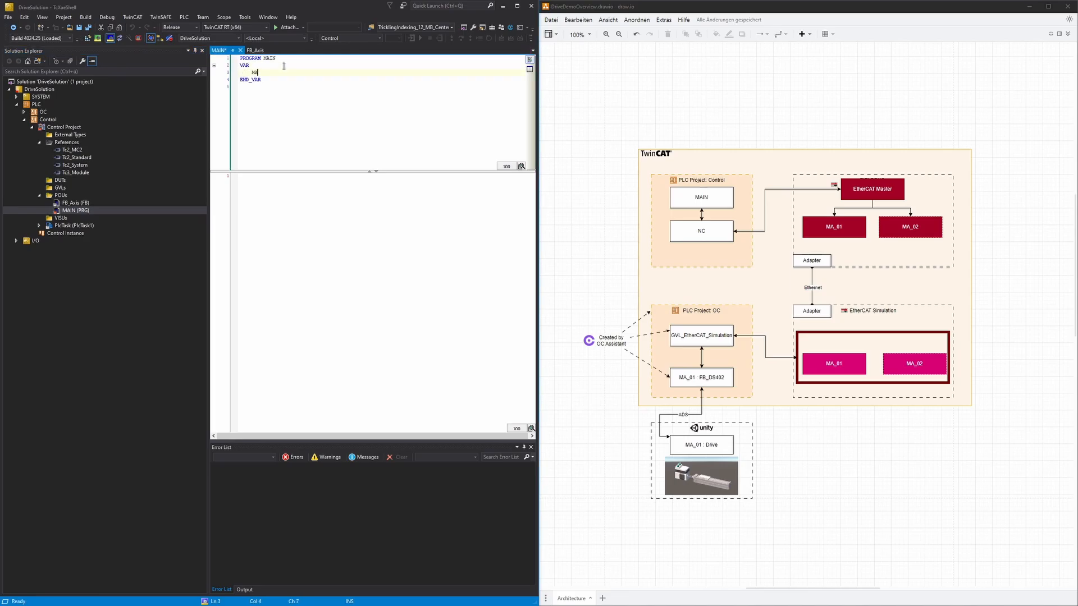
type("_01 : FB_Axis;")
key("ctrl+s")
left_click(297, 121)
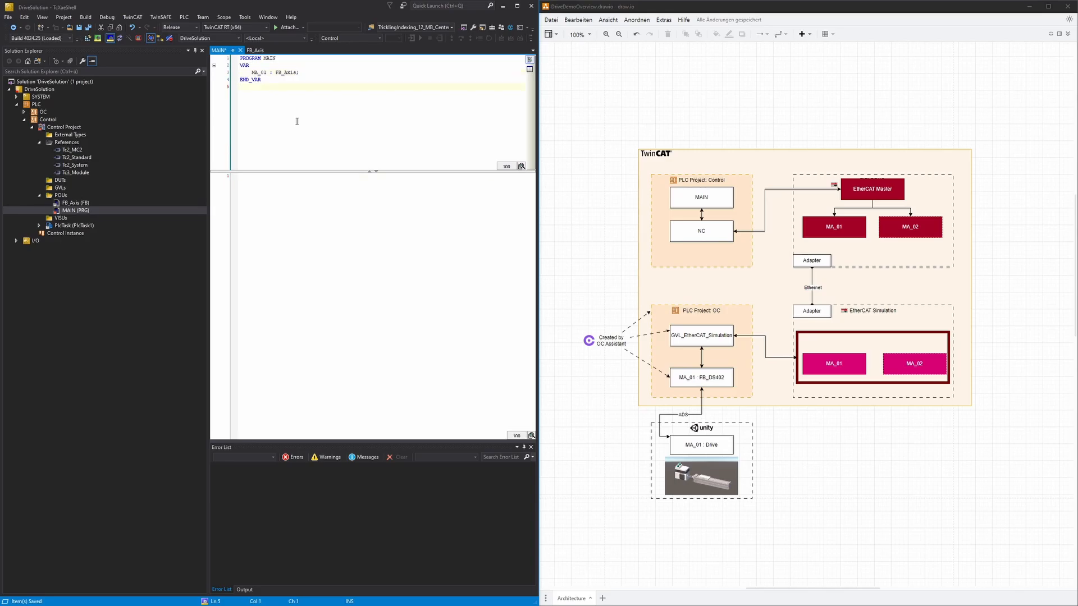
Step: Call the axis instance with MA_01(); in the body of MAIN and save the program
left_click(309, 214)
type("MA_")
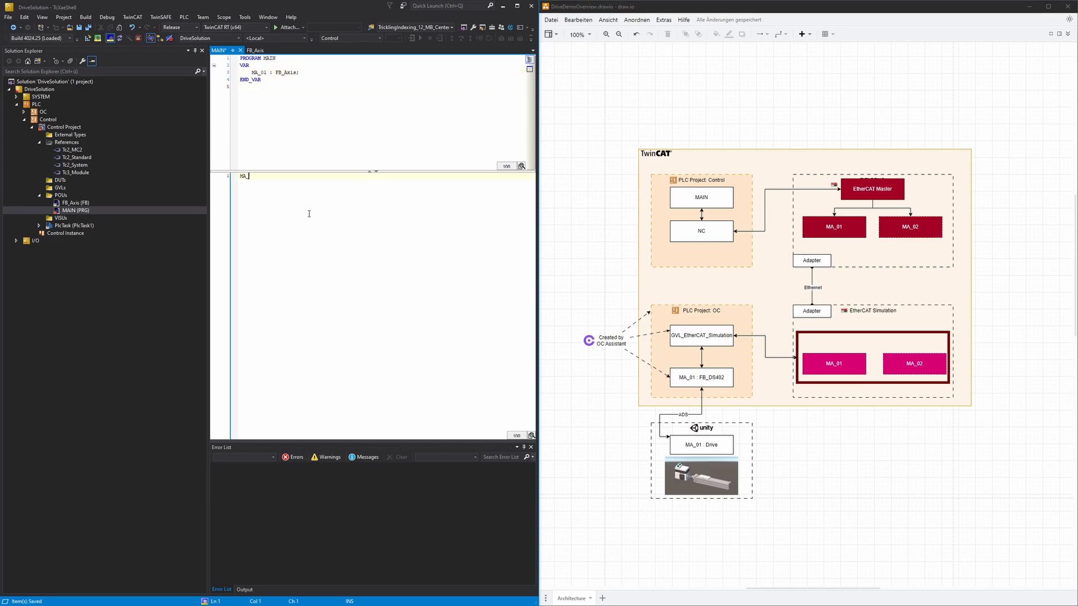
type("01()")
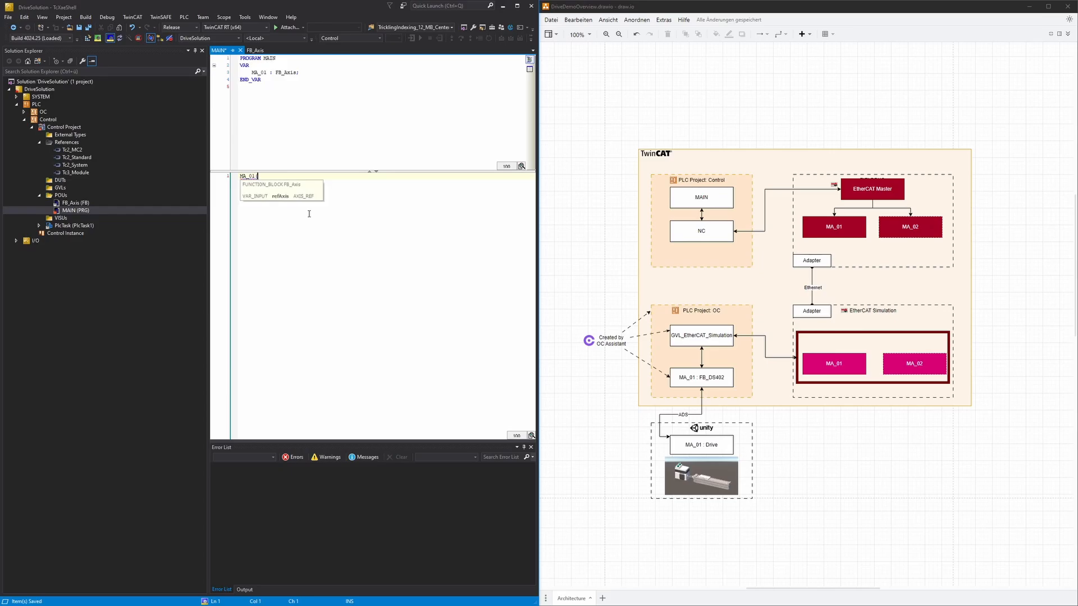
type(";")
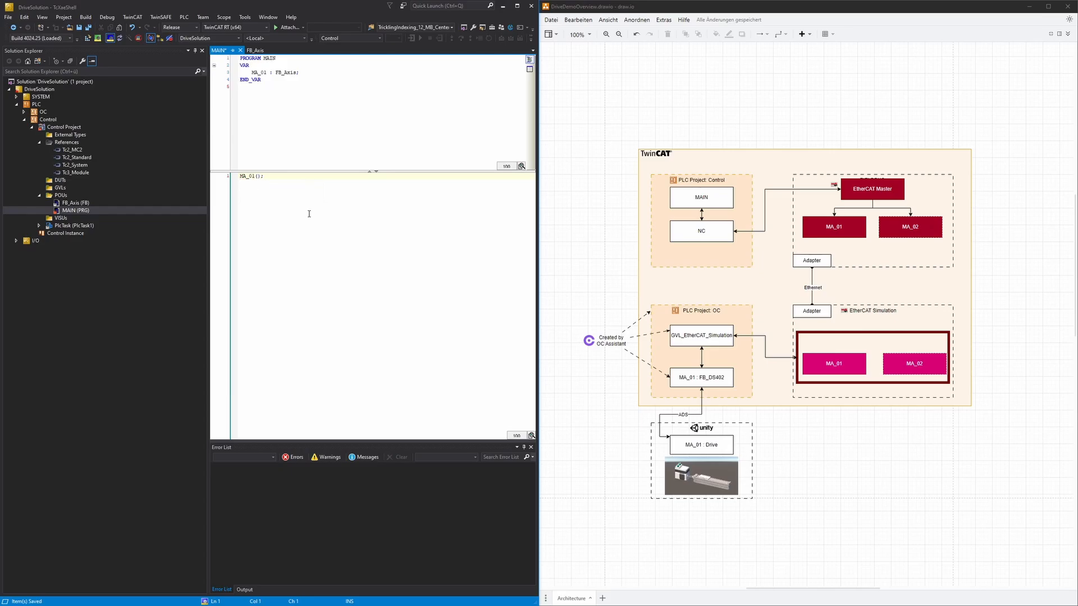
key("ctrl+s")
Step: Review the code of FB_Axis and MAIN, and locate the MAIN block in the architecture diagram
left_click(124, 201)
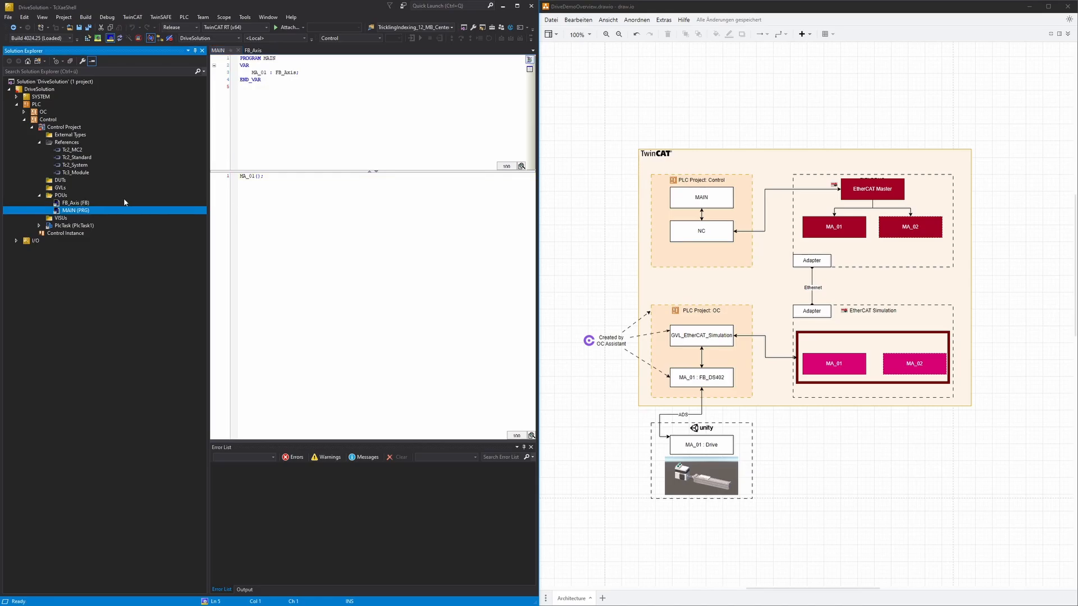
double_click(72, 203)
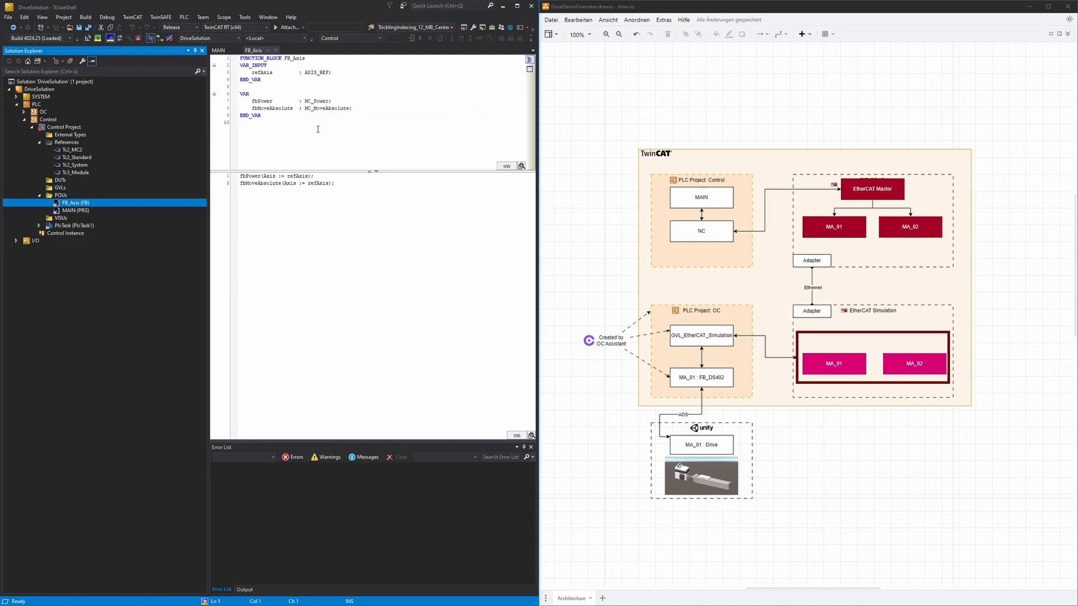
double_click(88, 211)
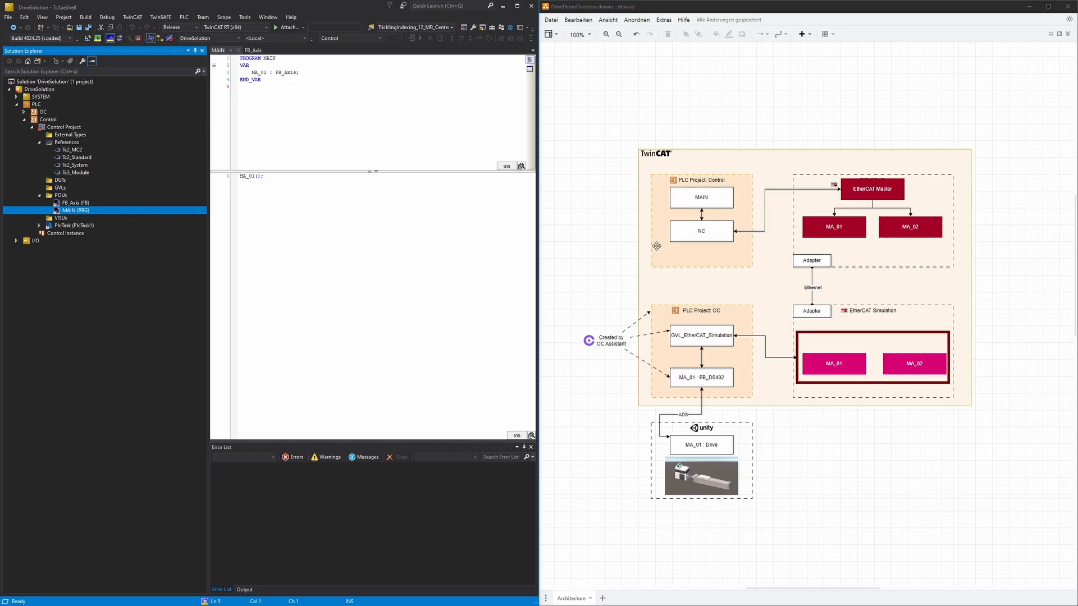
left_click(697, 199)
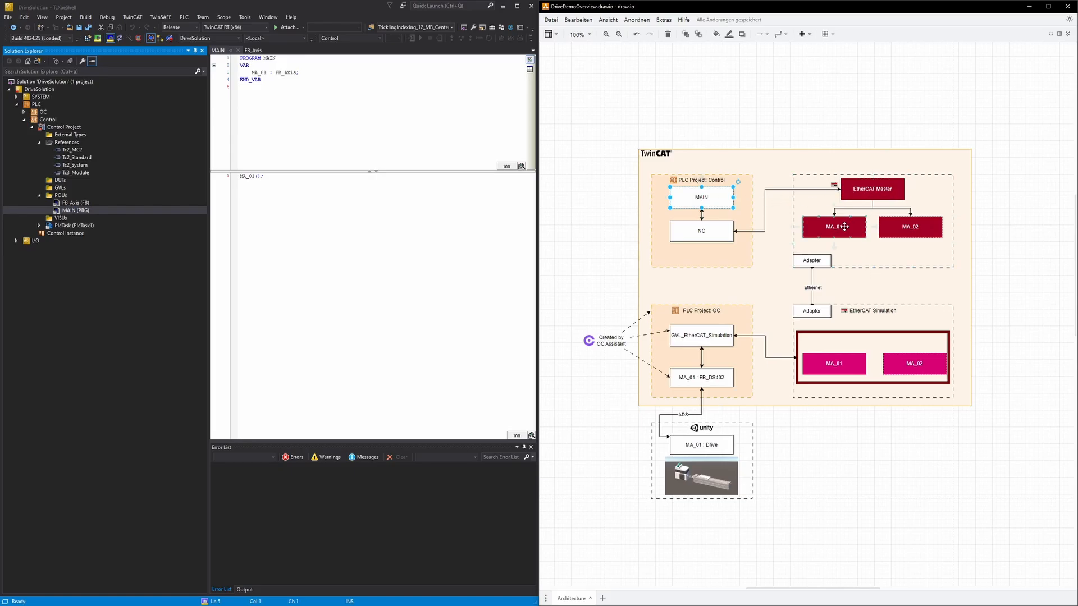
Step: Add an EtherCAT Master device named EtherCAT Master under I/O and assign it to the TwinCAT-Intel PCI Ethernet Adapter (Gigabit) V2
left_click(36, 241)
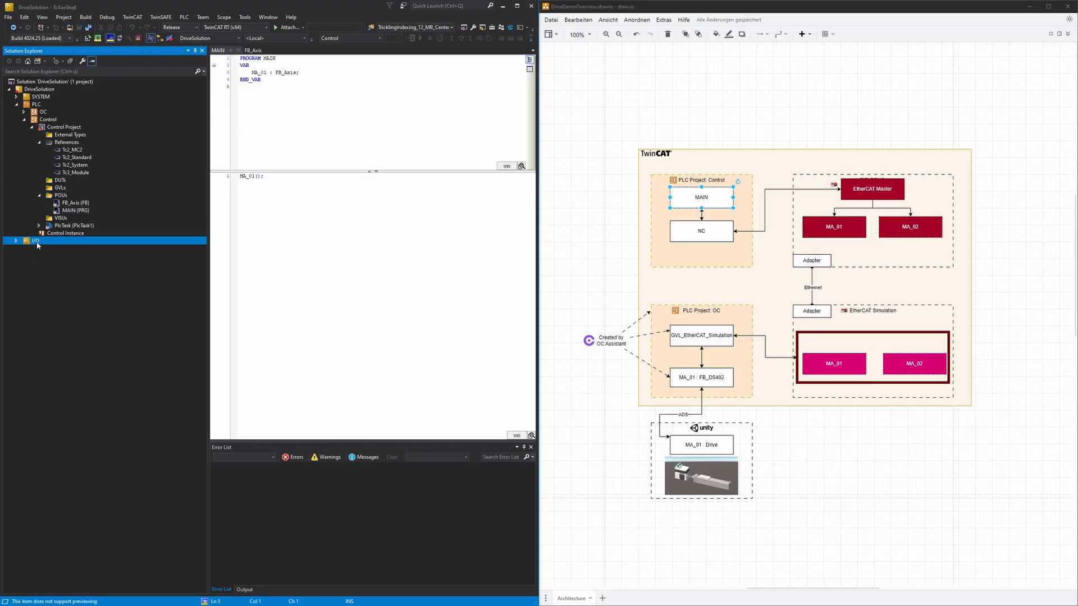
left_click(16, 241)
left_click(46, 248)
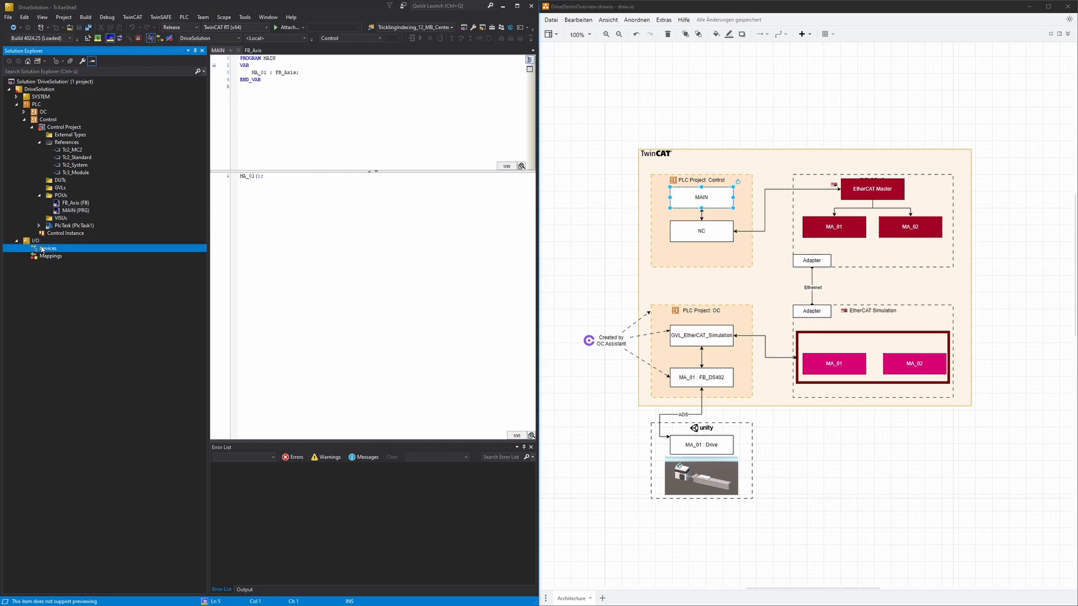
right_click(47, 249)
left_click(57, 252)
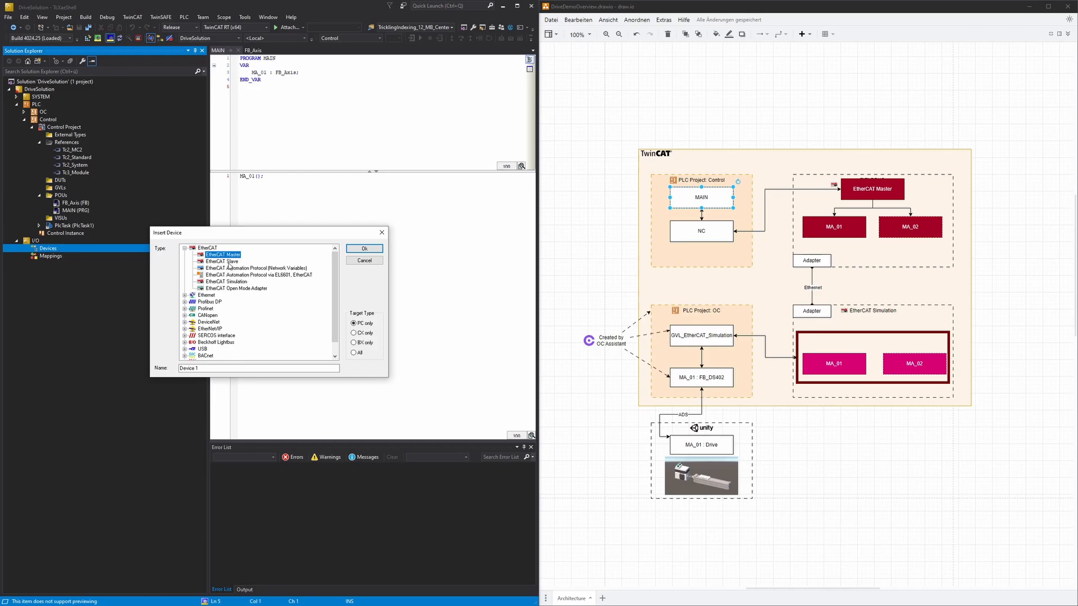
left_click_drag(206, 368, 180, 368)
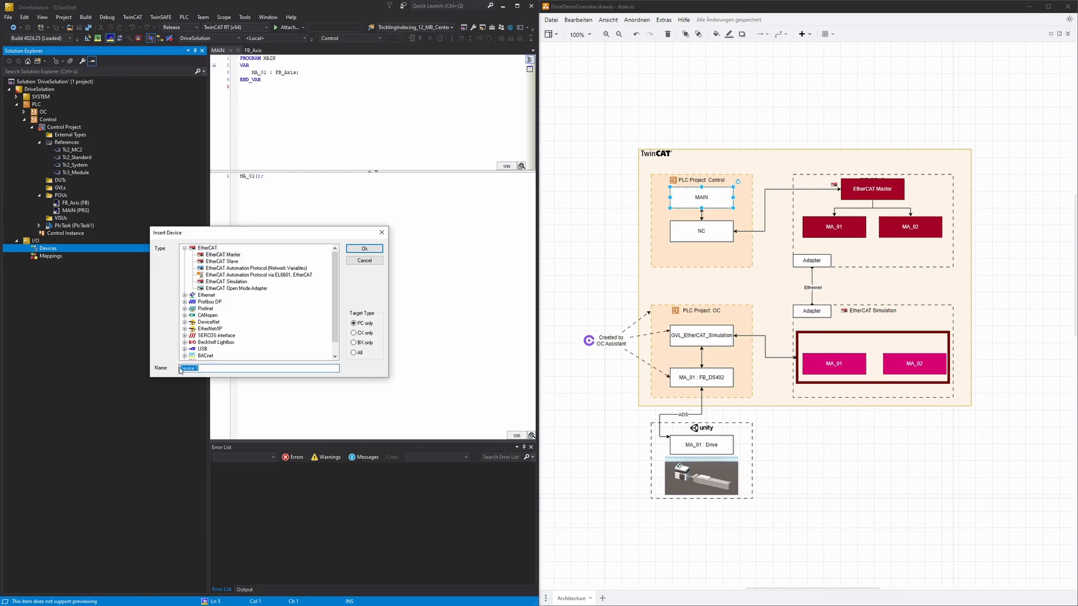
type("EtherCaAT Master")
key("Return")
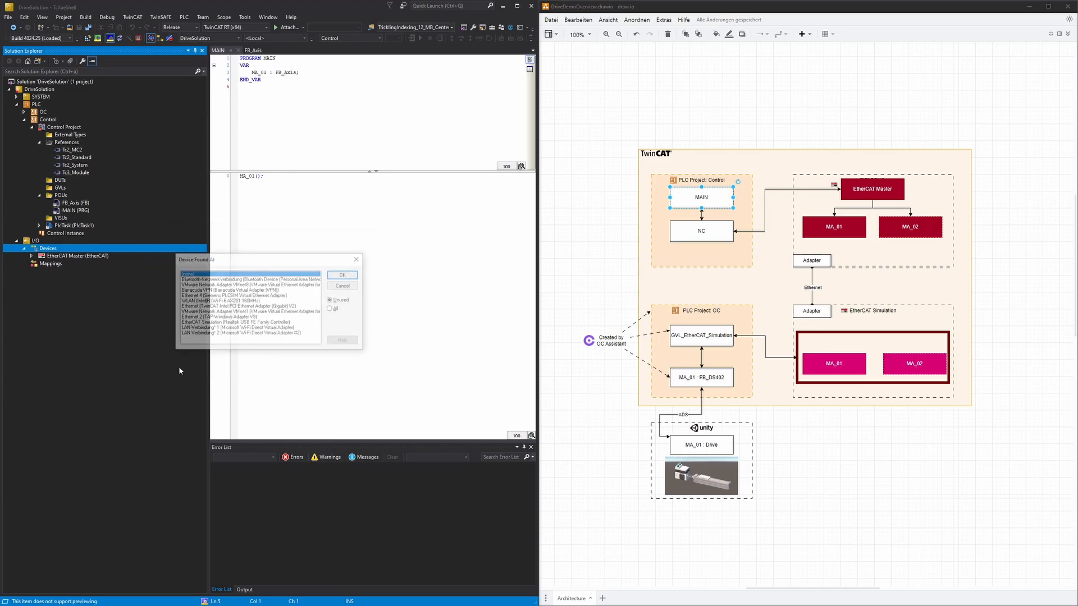
left_click(211, 306)
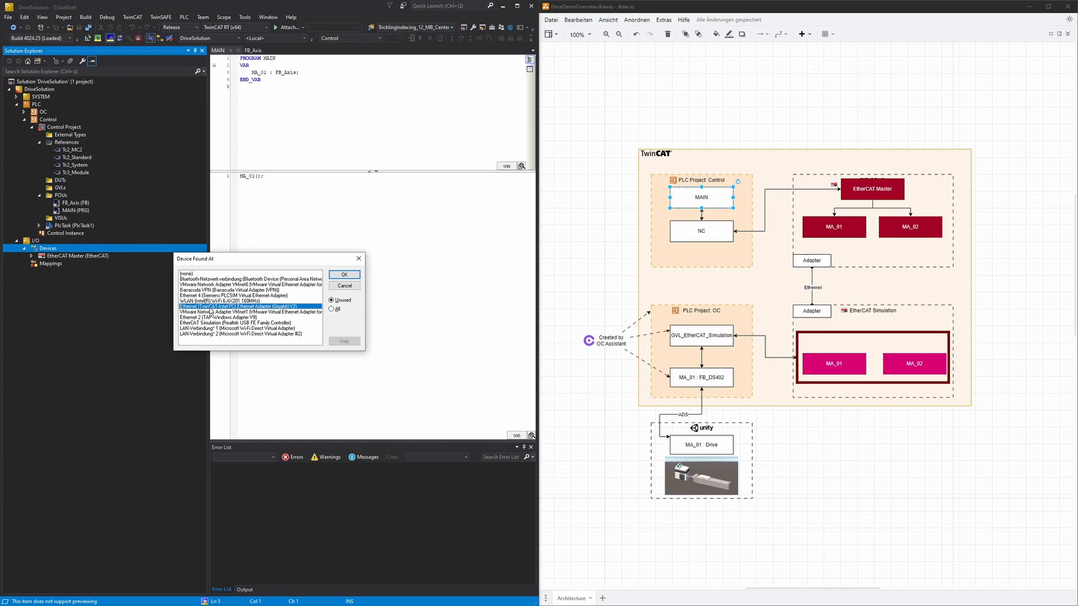
left_click(343, 276)
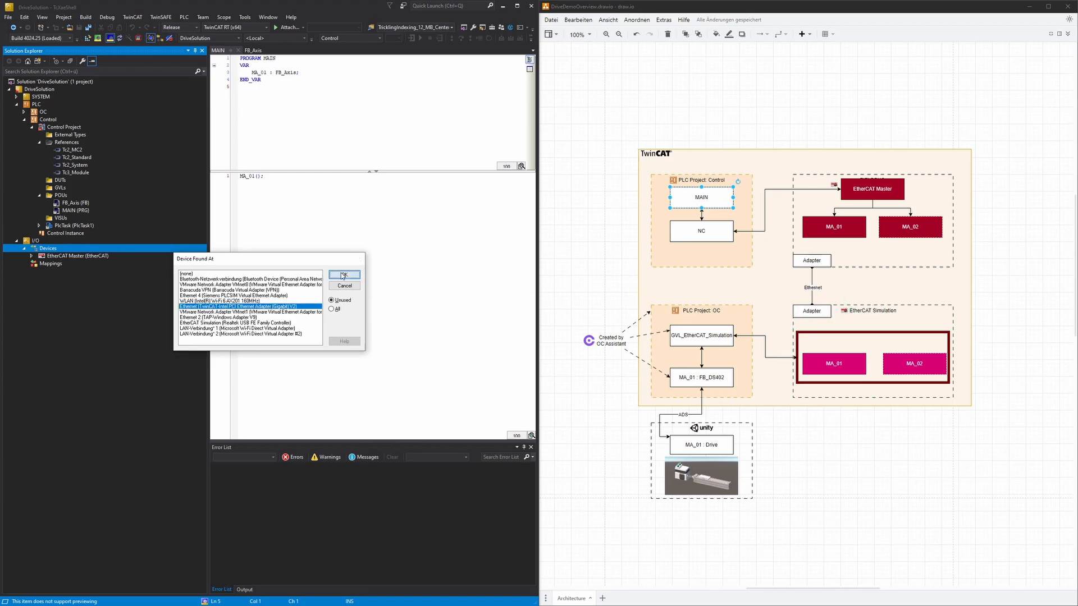
Step: Insert the Wittenstein cyber drive SIM2007D EtherCAT Drive (SIM2007D-FCS-ET00) under the EtherCAT Master
left_click(87, 257)
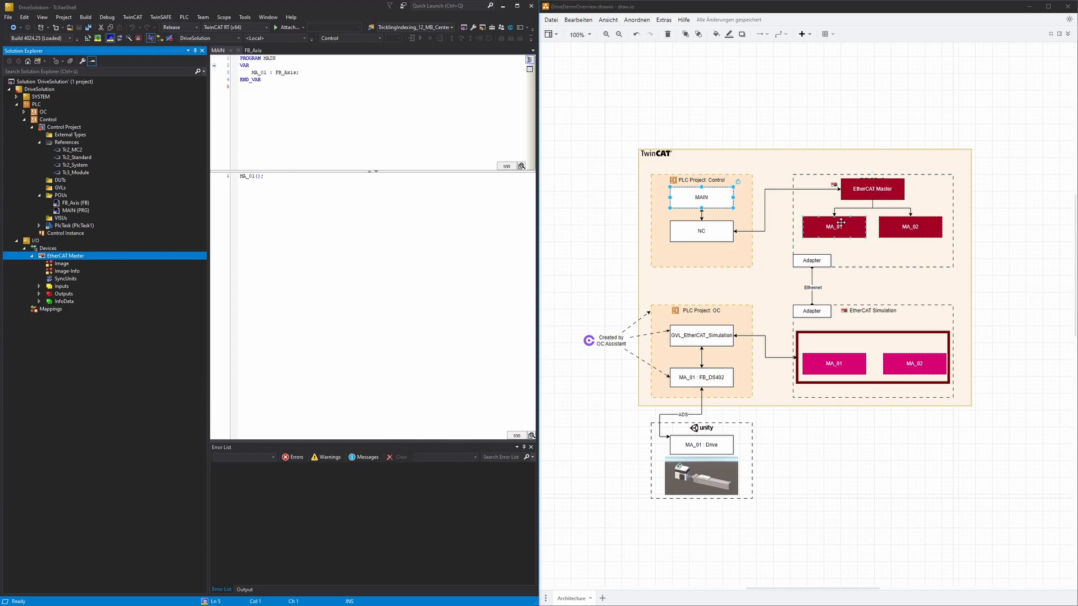
right_click(79, 256)
left_click(106, 262)
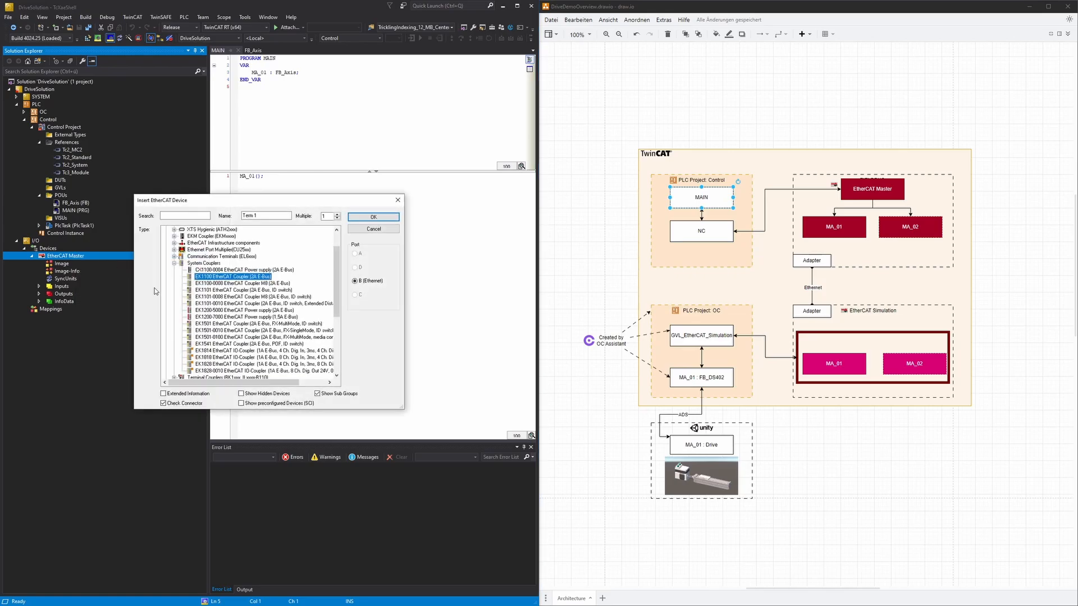
scroll(229, 312, "down", 6)
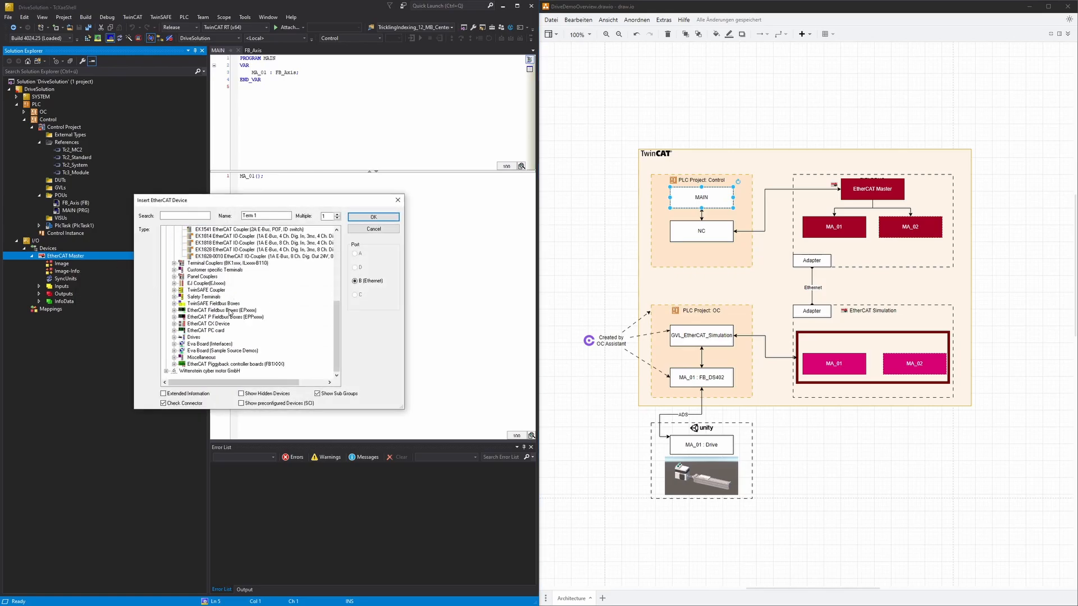
left_click(166, 371)
left_click(174, 371)
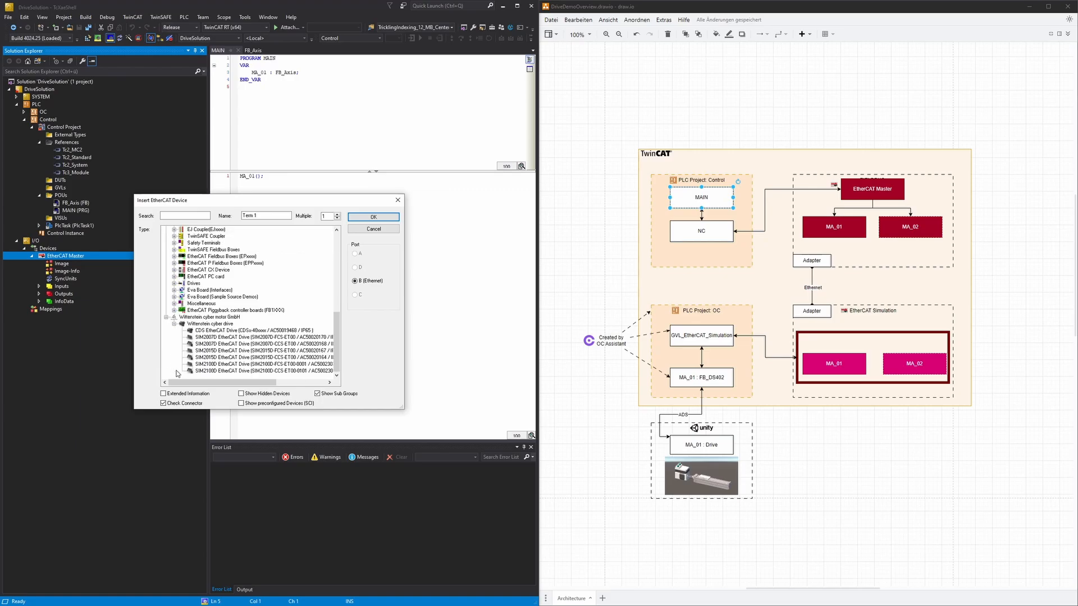
left_click(265, 337)
left_click(371, 223)
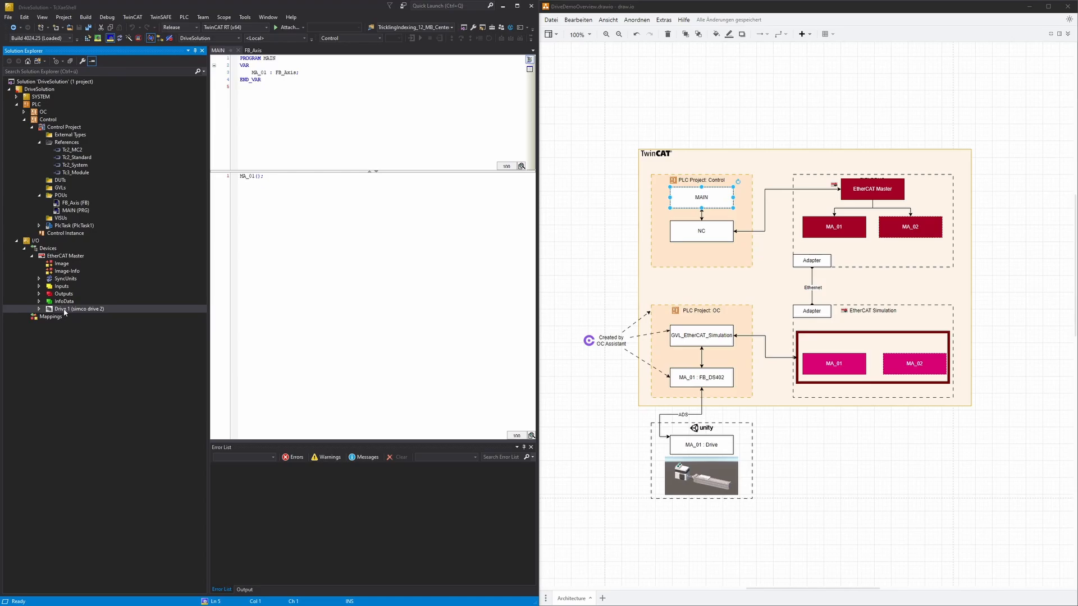
Step: Rename the new drive under the EtherCAT Master as MA_01
left_click(64, 312)
left_click(64, 310)
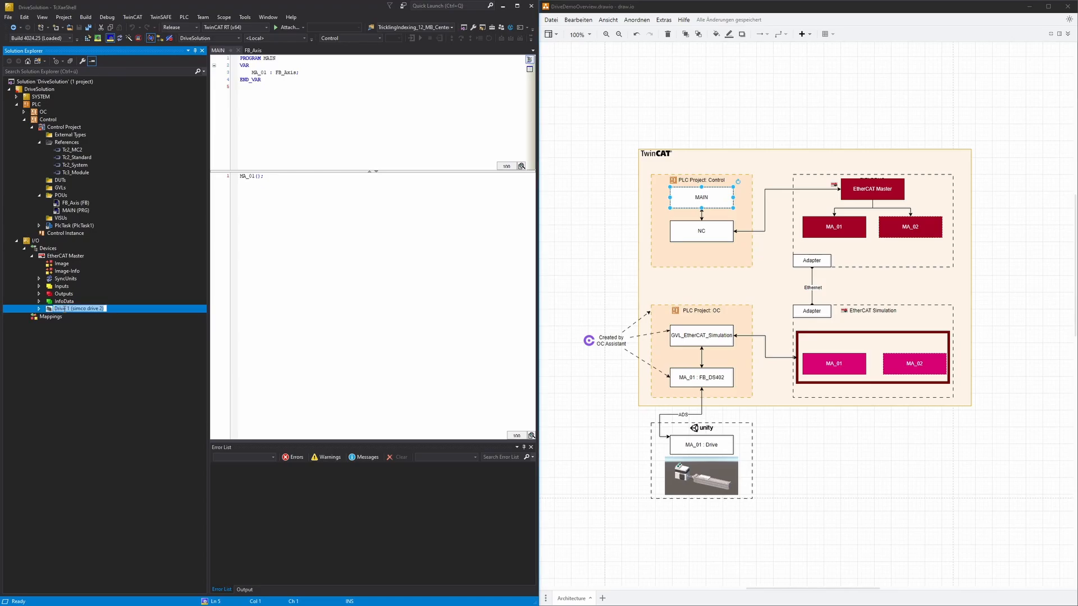
type("MA_01")
key("Return")
Step: Show the hidden MOTION configuration of DriveSolution and add an NC/PTP NCI configuration with the default name
left_click(709, 232)
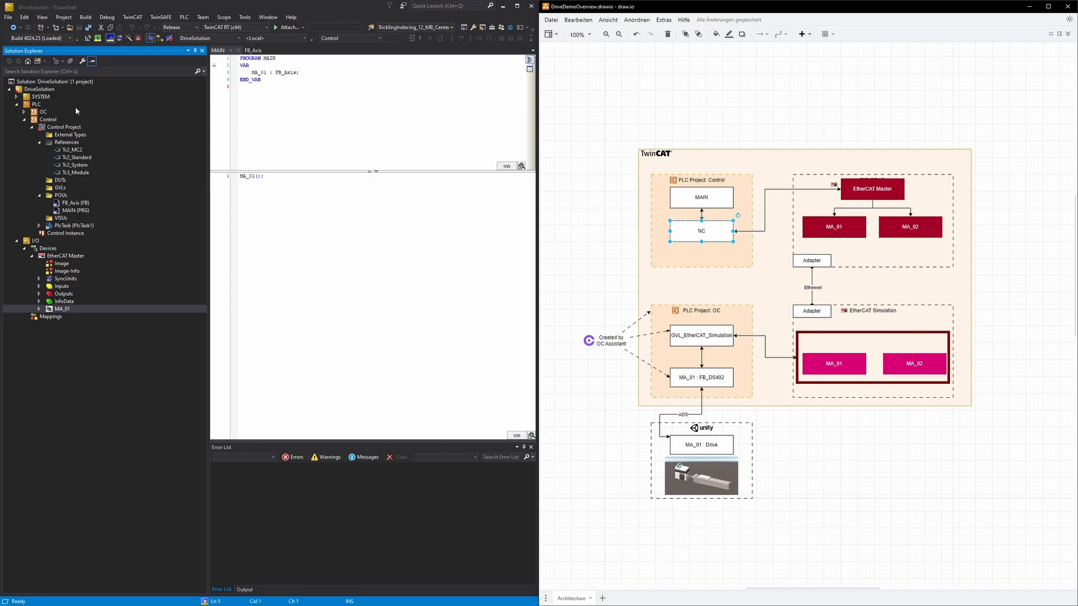
left_click(39, 91)
right_click(38, 92)
mouse_move(160, 165)
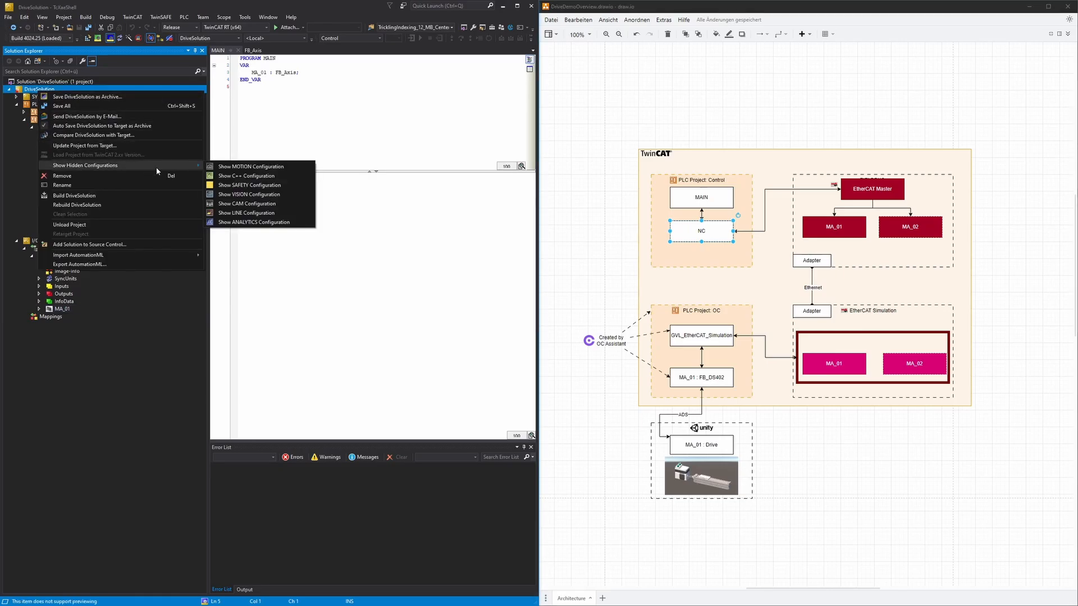
left_click(251, 166)
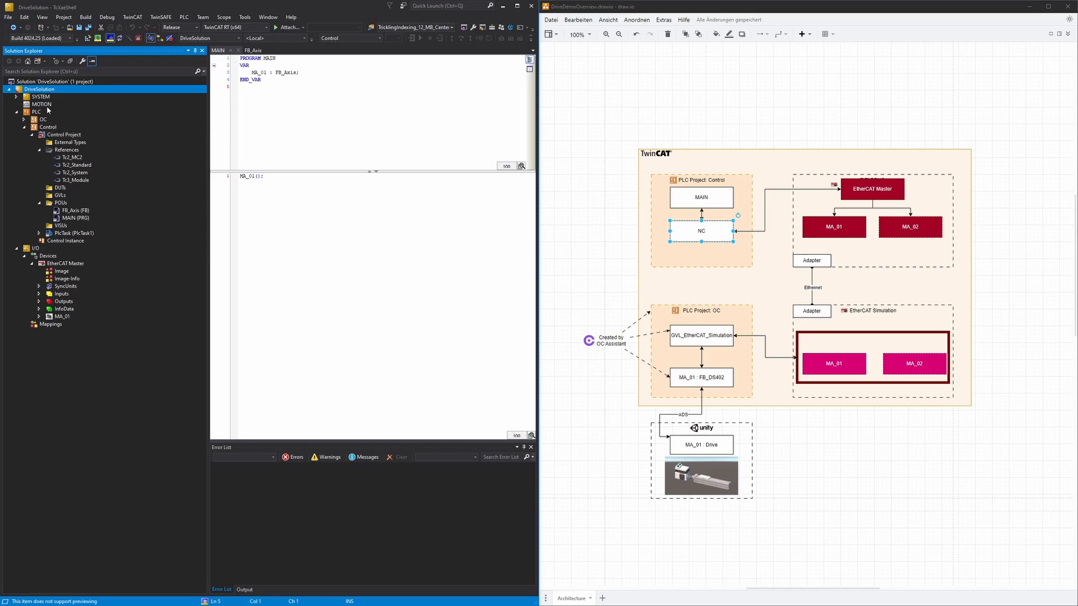
right_click(47, 107)
left_click(61, 111)
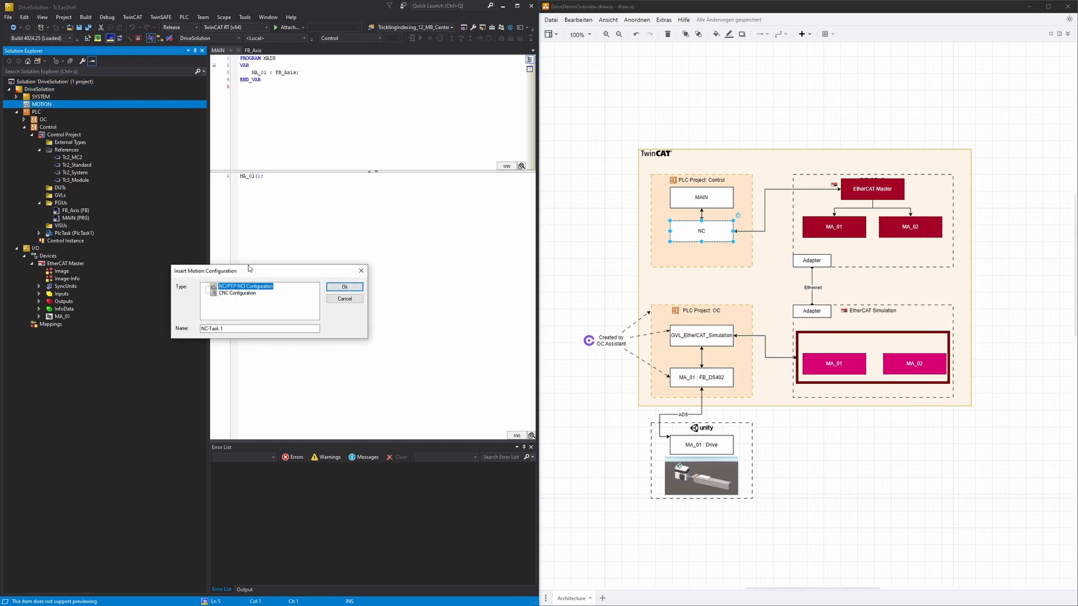
left_click(343, 288)
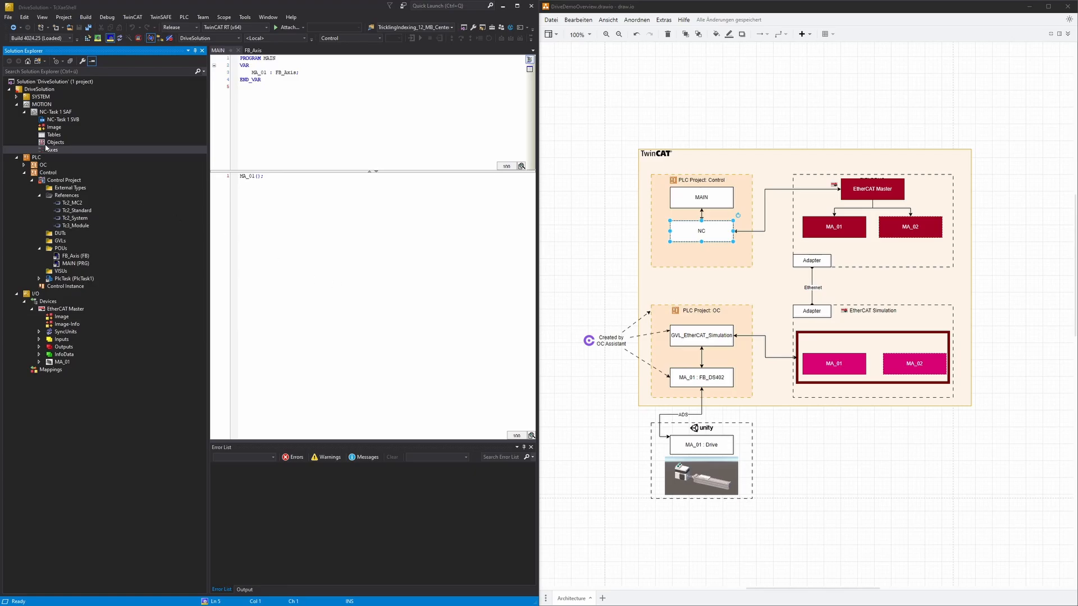
Step: Add a continuous axis to the NC task's axes and rename it MA_01
right_click(49, 149)
left_click(68, 151)
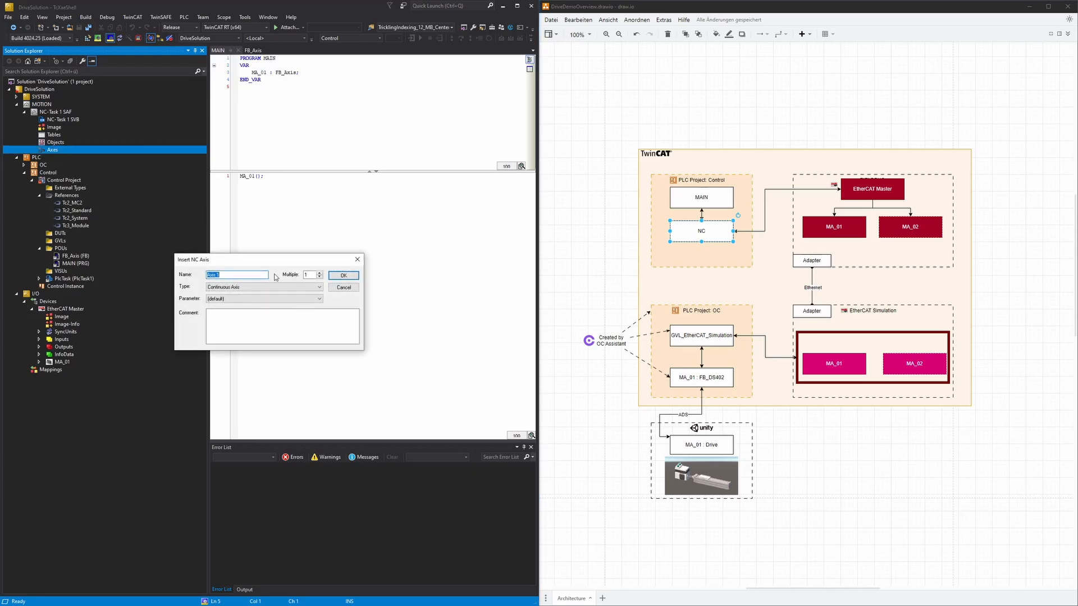
left_click(337, 276)
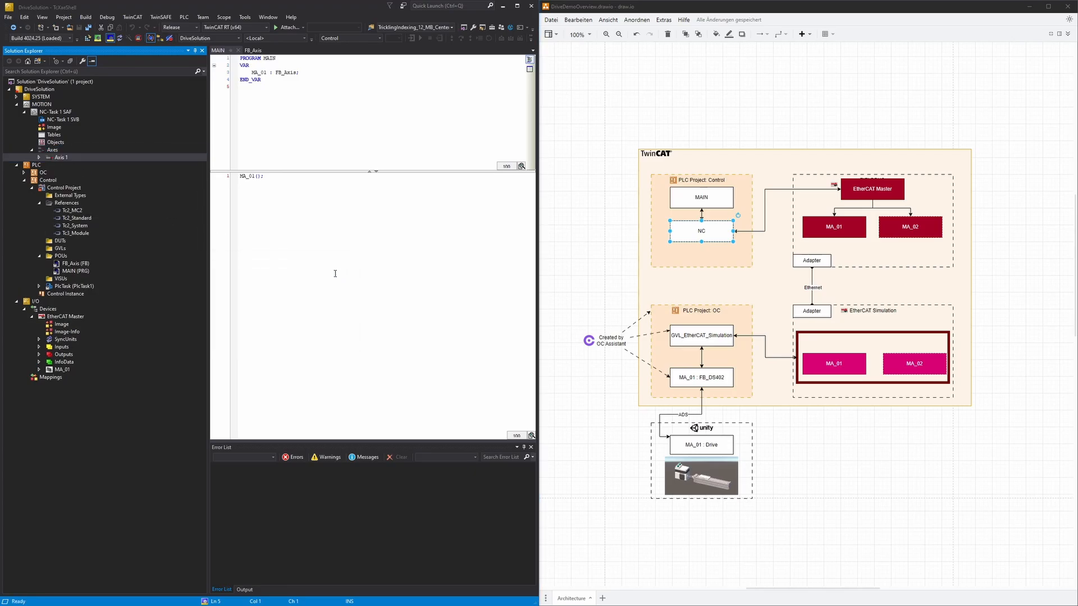
left_click(62, 158)
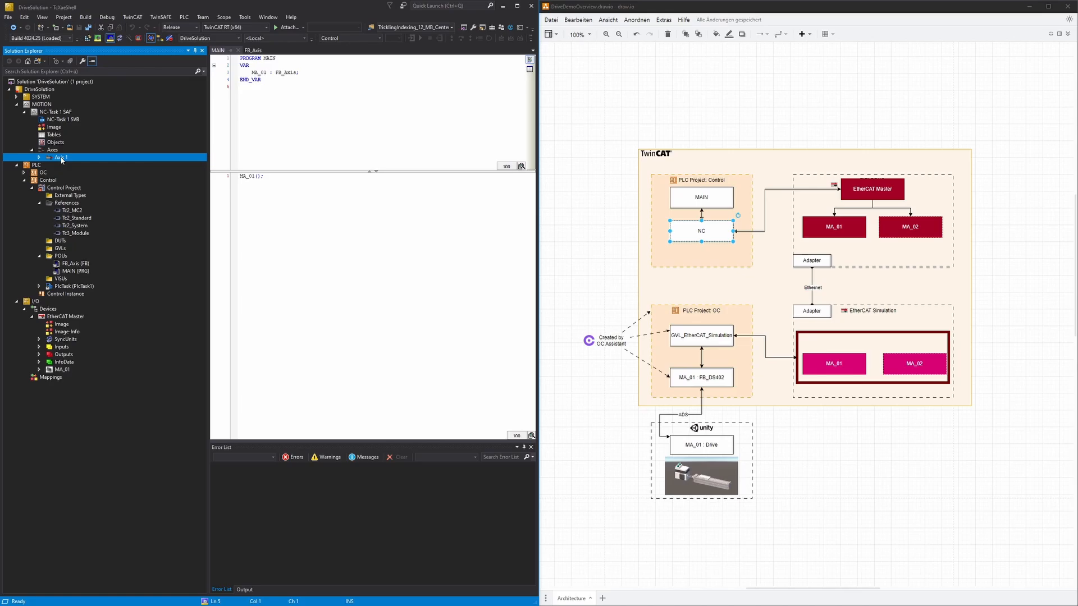
left_click(62, 158)
type("MA_01")
key("Return")
Step: Link the NC axis MA_01 to the I/O drive MA_01 in its settings and build the solution
double_click(74, 159)
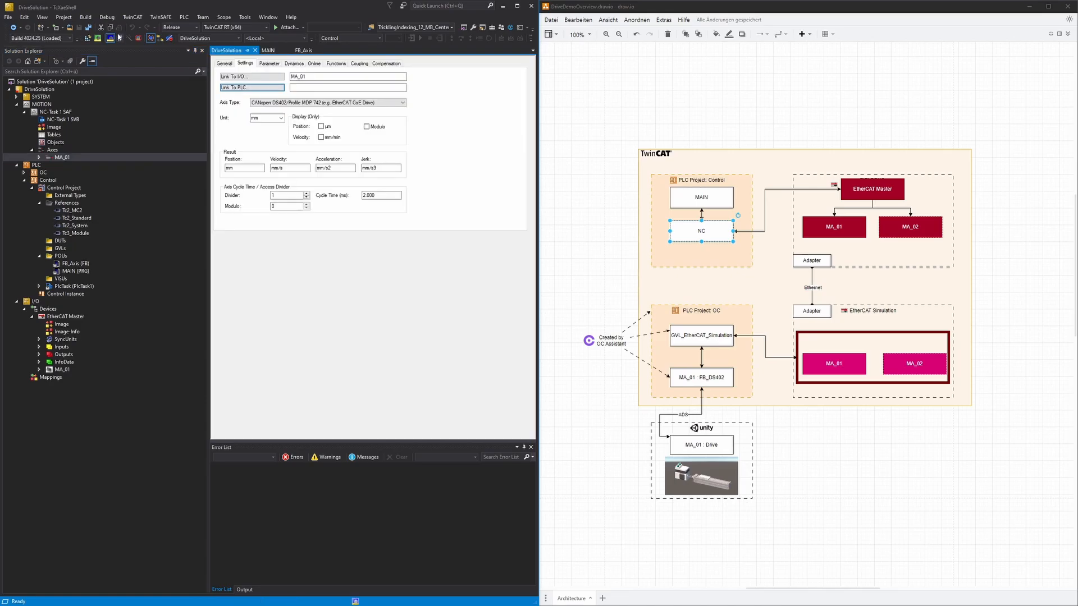
left_click(86, 17)
left_click(97, 27)
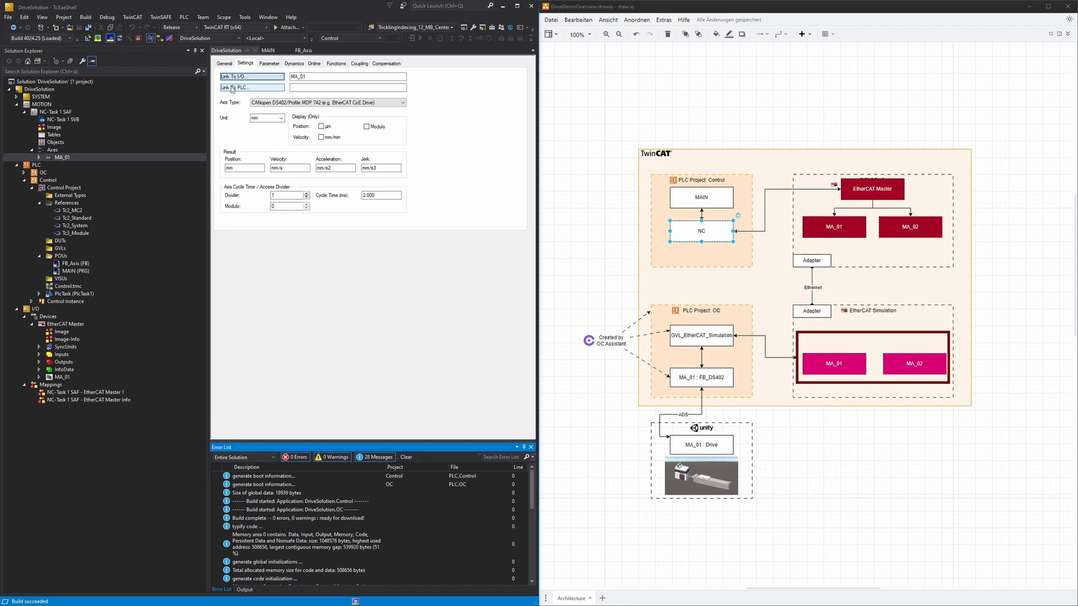
Step: Link the NC axis to the PLC reference MAIN.MA_01.refAxis (Control Instance)
left_click(232, 89)
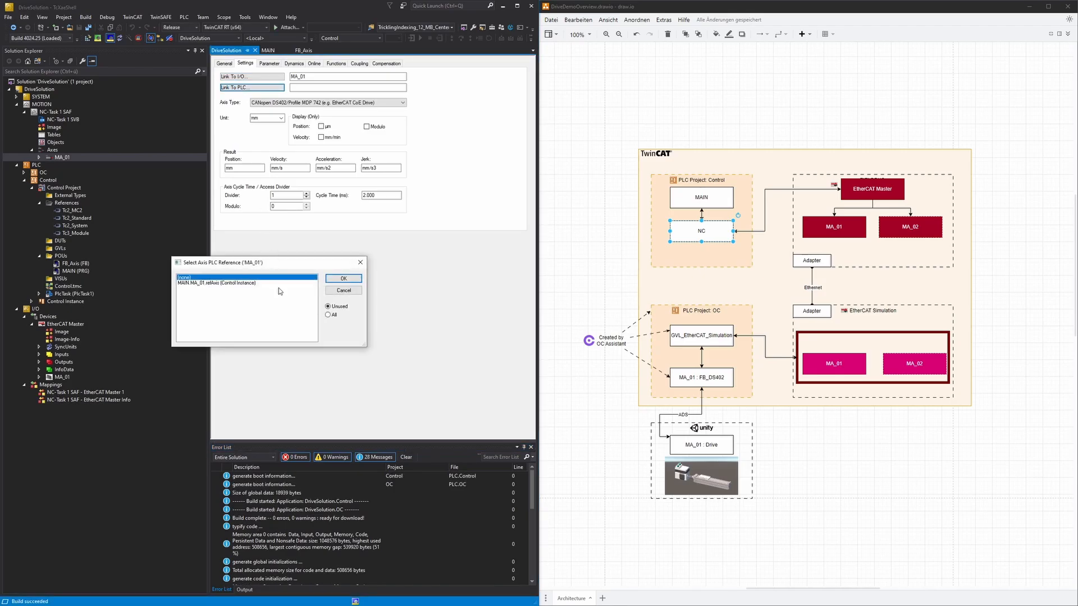
left_click(213, 284)
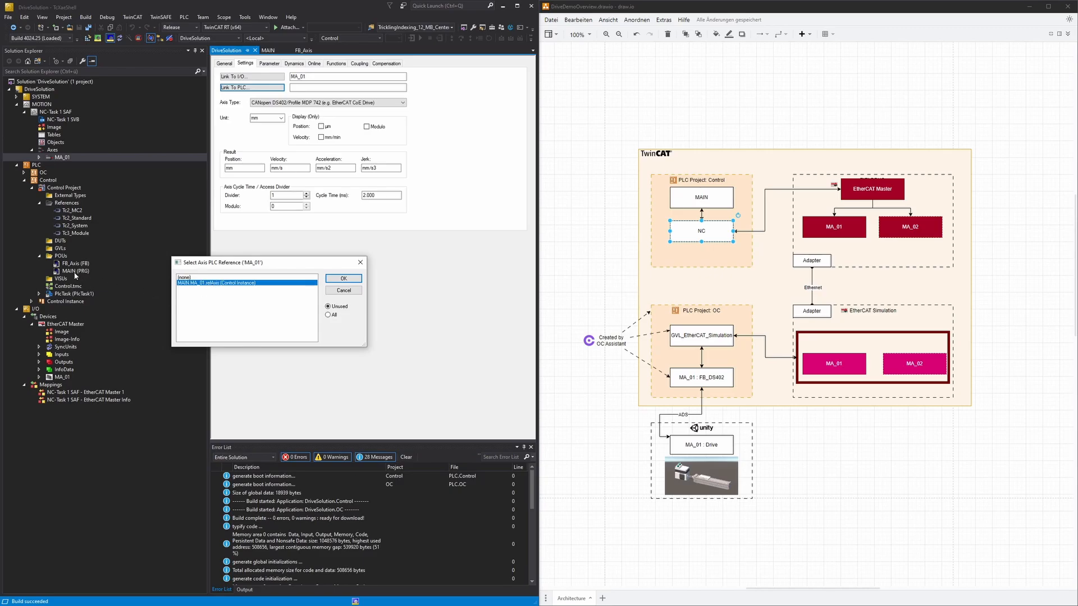
left_click(346, 280)
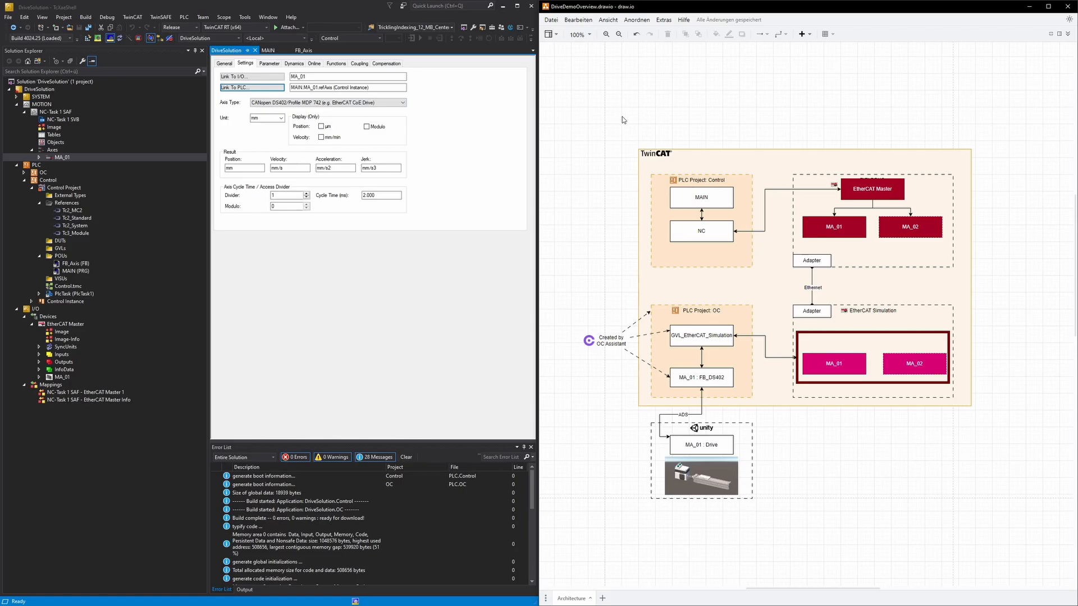
Step: Locate the Control PLC project with its MAIN and NC blocks in the architecture diagram
left_click(696, 181)
left_click(716, 197)
left_click(715, 231)
left_click(328, 290)
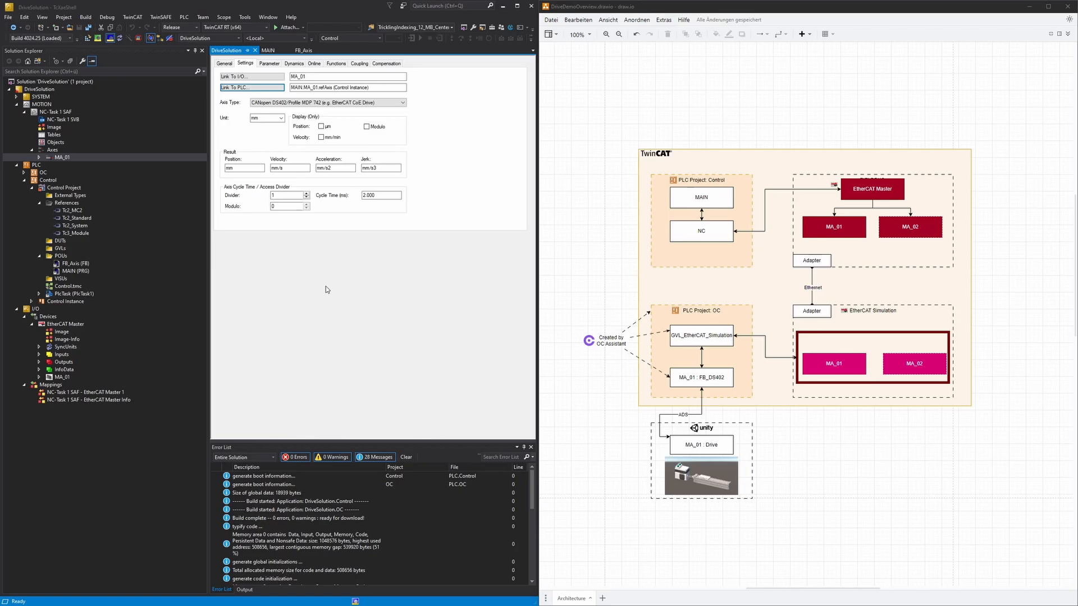
Step: Add an EtherCAT Simulation device under I/O and assign it to the EtherCAT Simulation adapter (Realtek USB FE Family Controller)
left_click(60, 308)
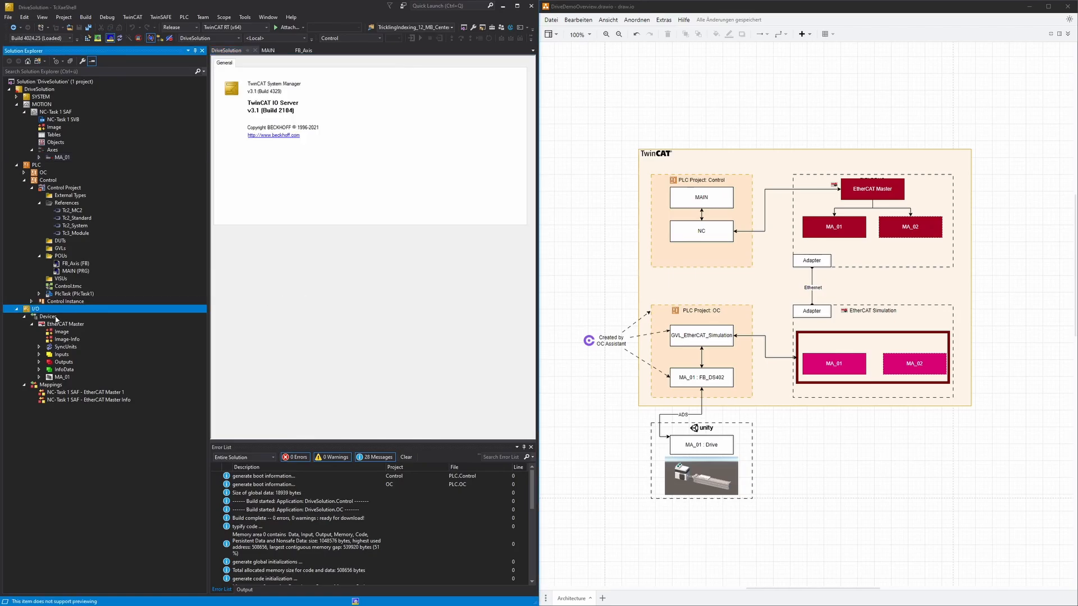
right_click(56, 318)
left_click(108, 322)
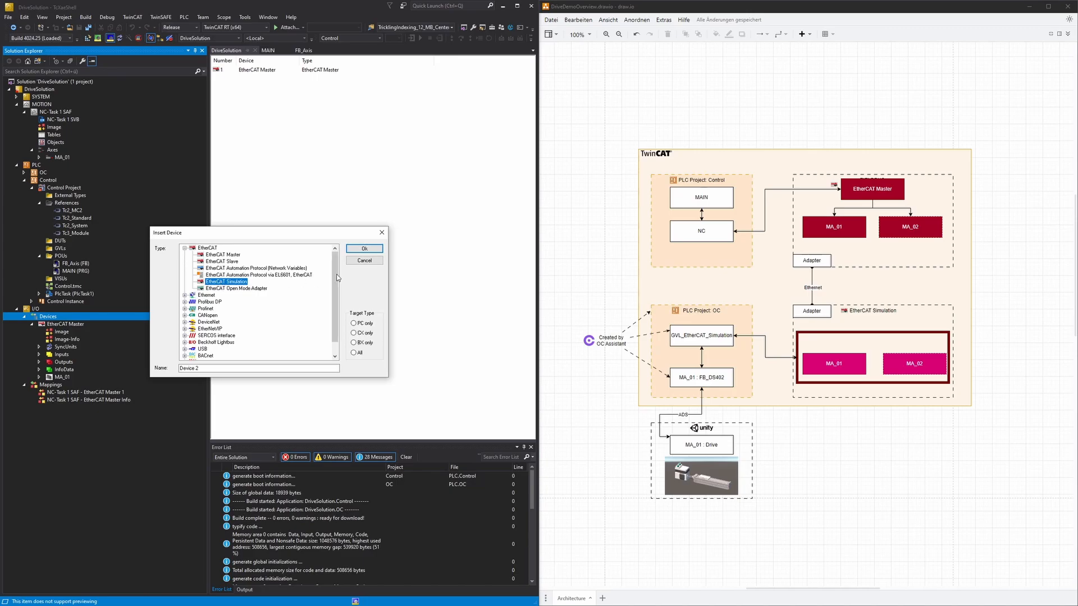
left_click(364, 250)
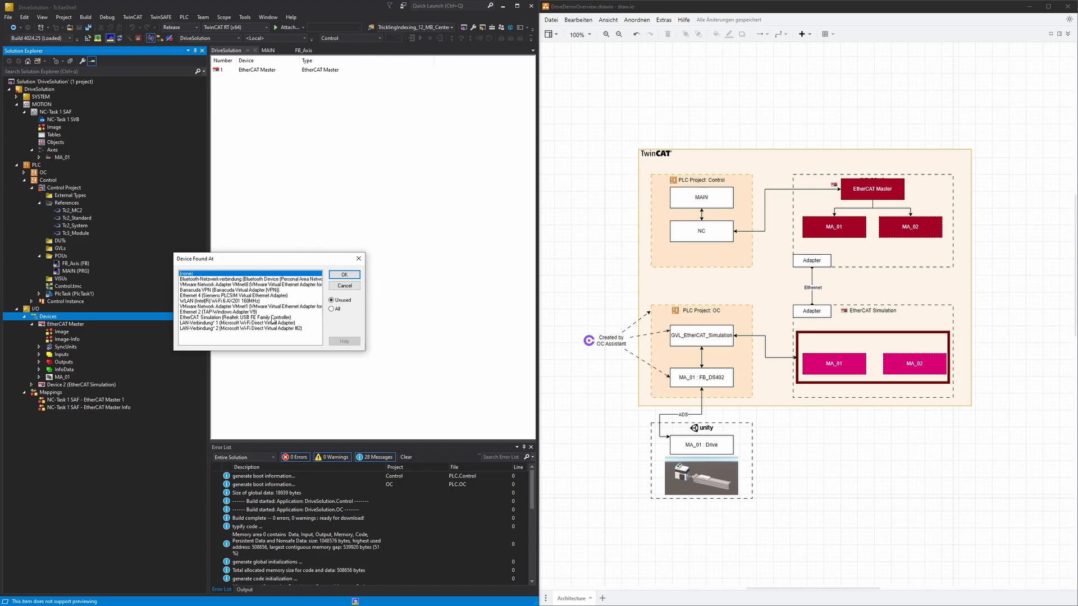
left_click(221, 318)
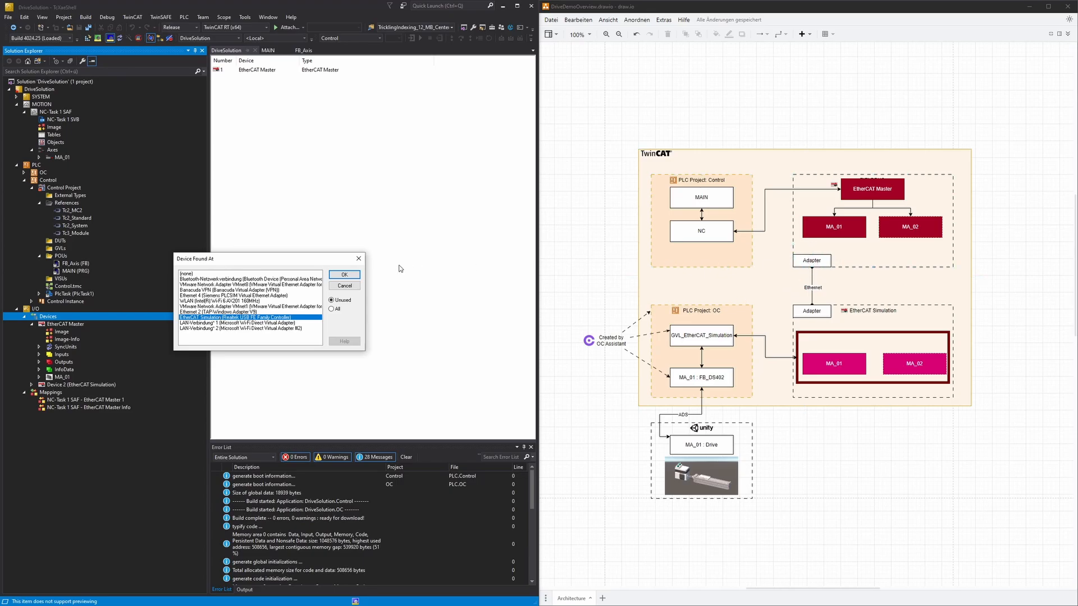
left_click(344, 275)
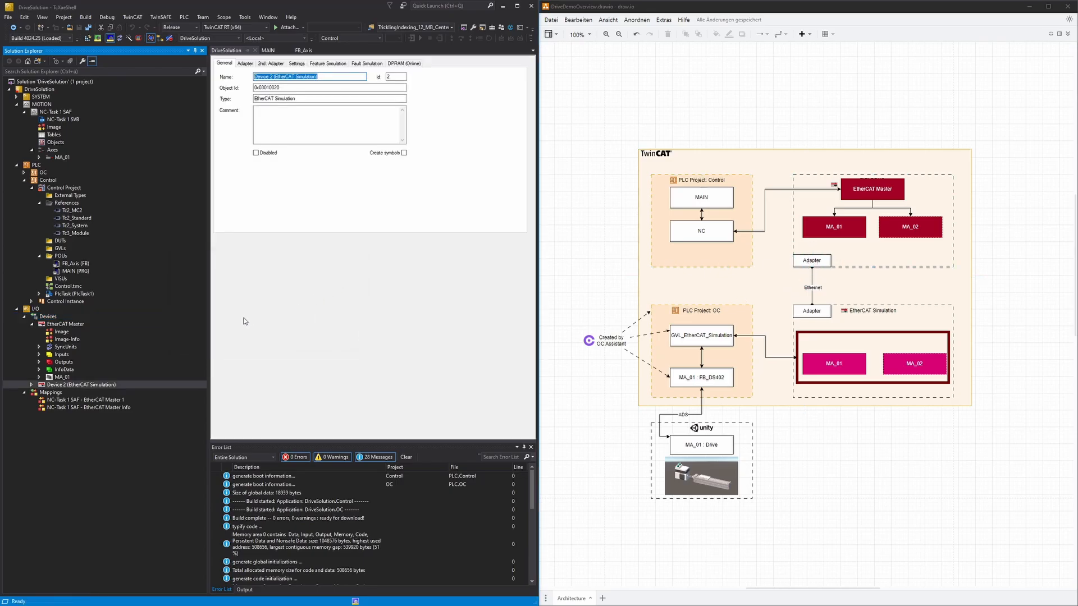
Step: Rename the new simulation device as EtherCAT Simulation
left_click(347, 342)
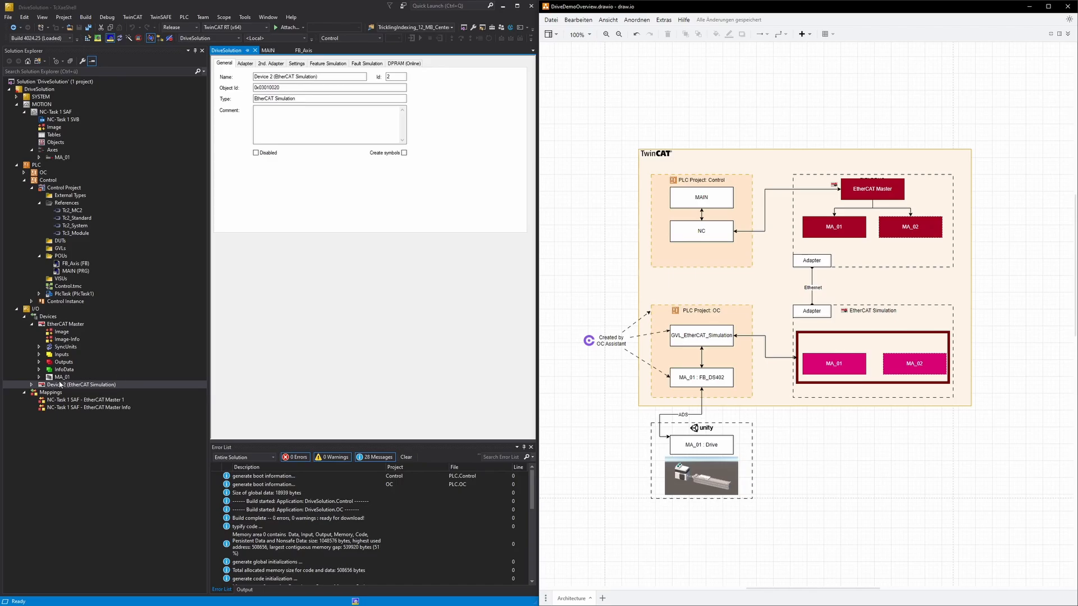
left_click(61, 385)
left_click(61, 385)
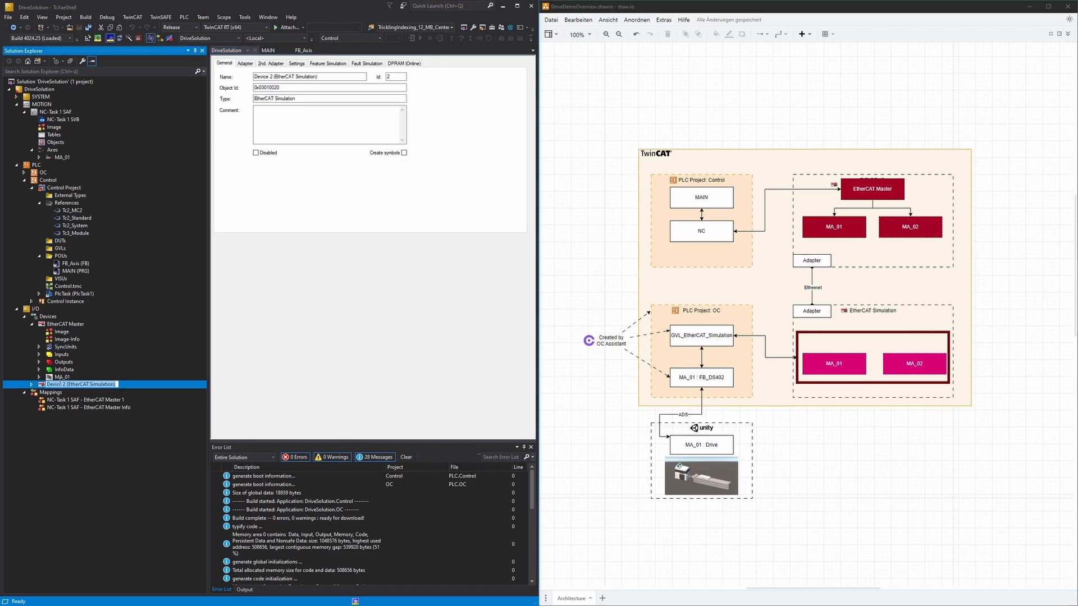
type("EtherCAT Simulation")
key("Return")
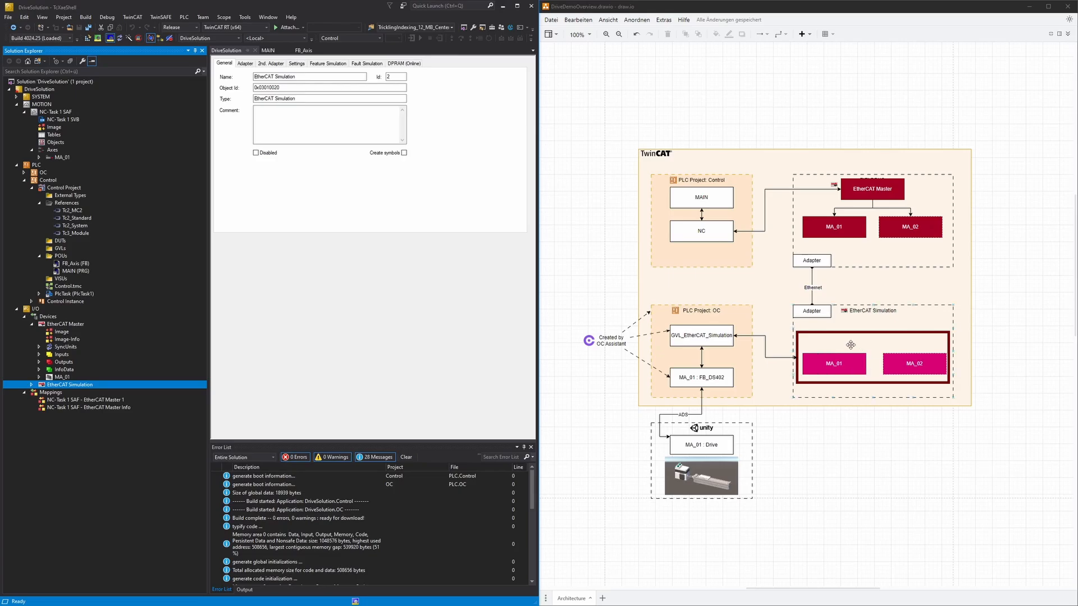
Step: Start exporting the EtherCAT Master's configuration file and create a folder named EtherCATConfigs on the Desktop for it
left_click(32, 385)
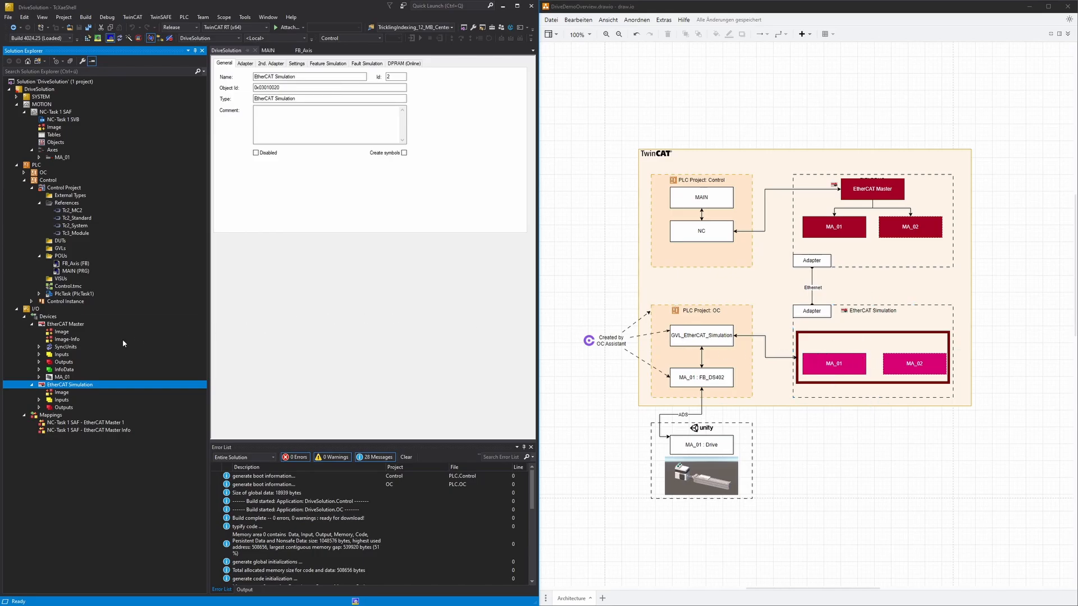
double_click(66, 326)
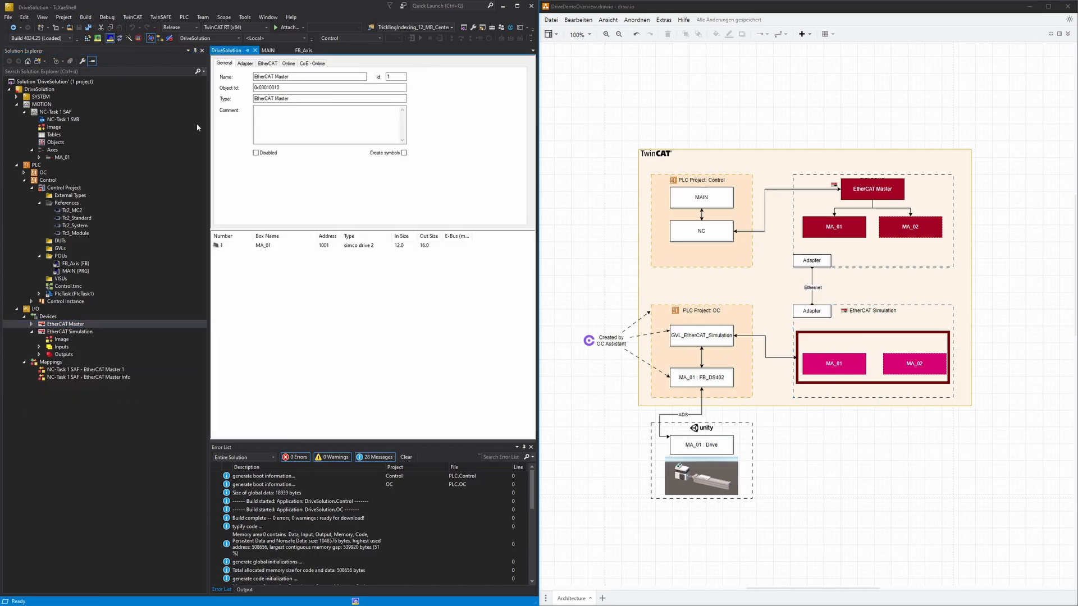
left_click(268, 63)
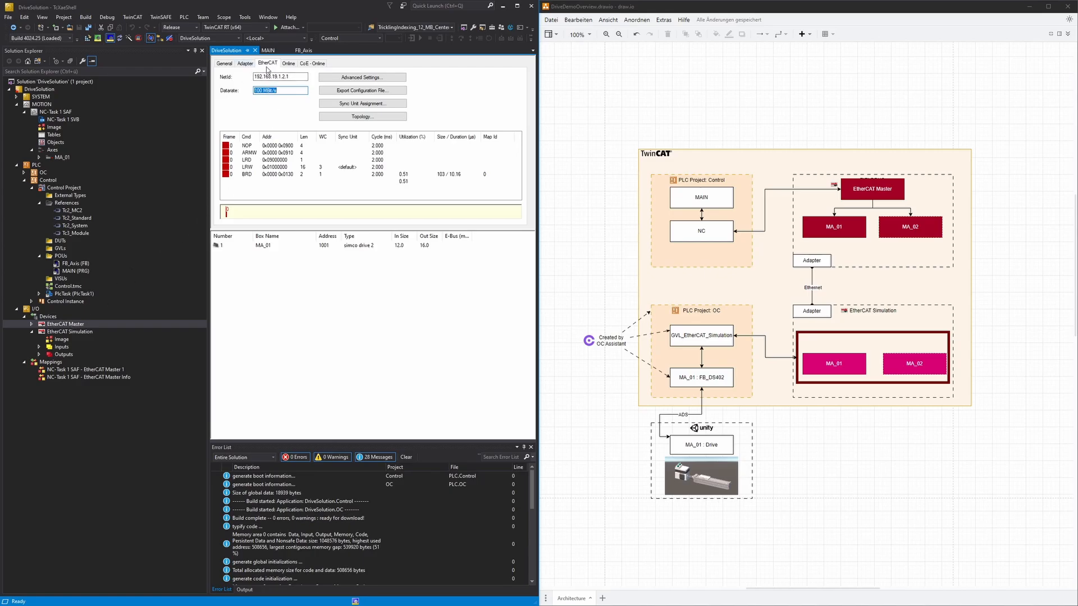
left_click(360, 91)
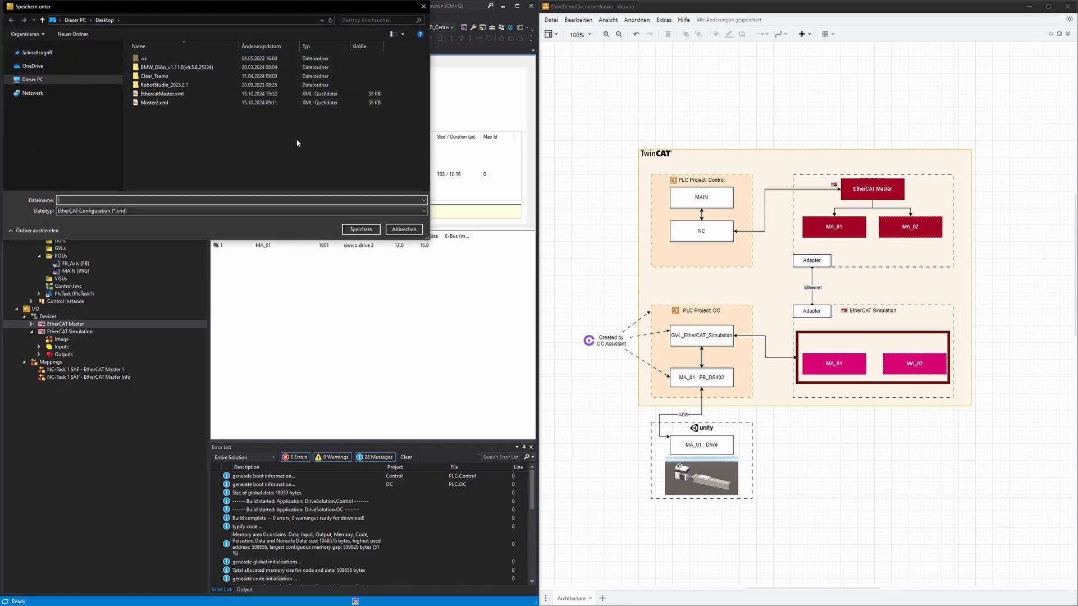
left_click(73, 34)
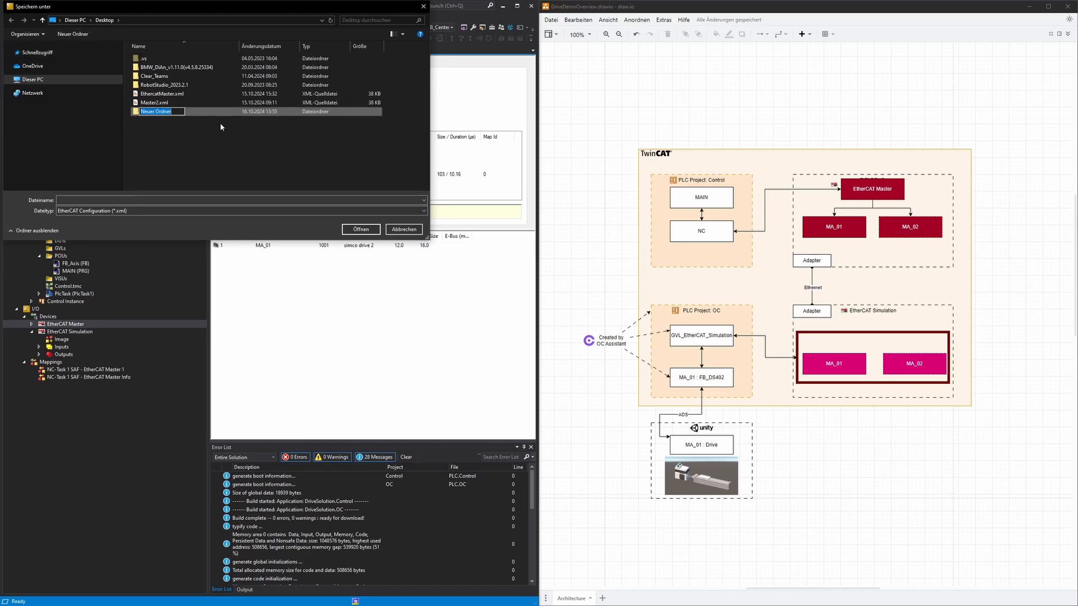
type("Ethercat")
key("BackSpace")
key("BackSpace")
key("BackSpace")
type("CATConfig")
key("Return")
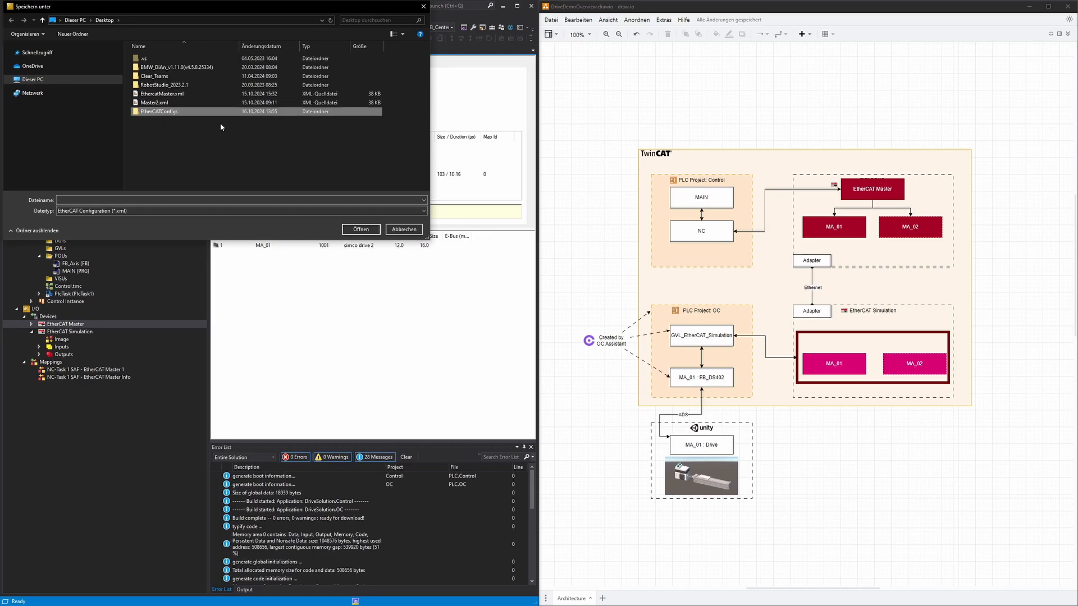
Step: Save the exported EtherCAT Master configuration as MasterConfiguration inside the EtherCATConfigs folder
double_click(172, 113)
left_click(135, 200)
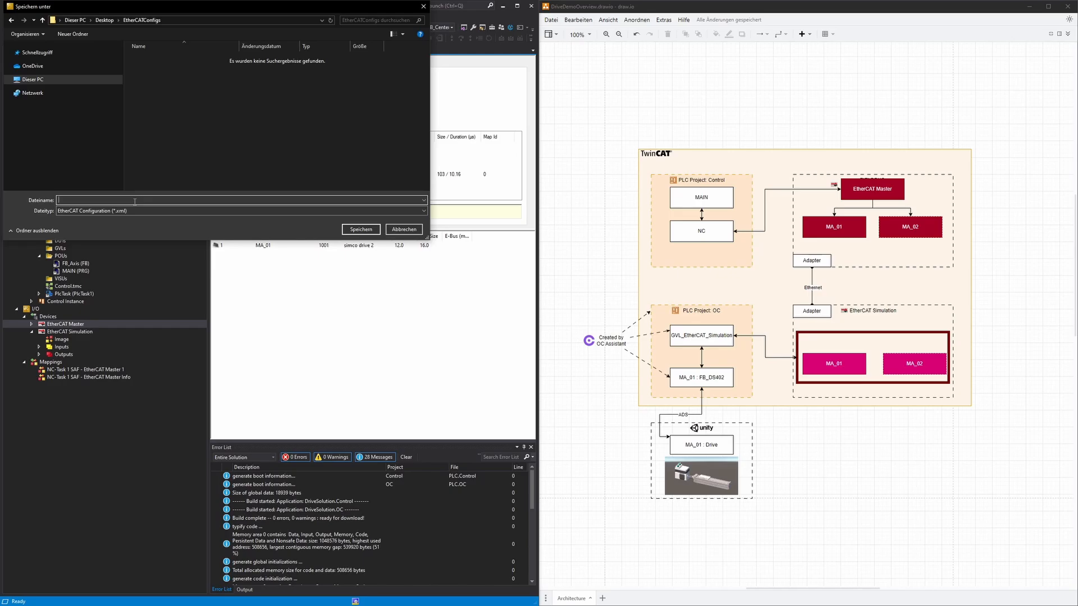
type("MasterConfiguration")
key("Return")
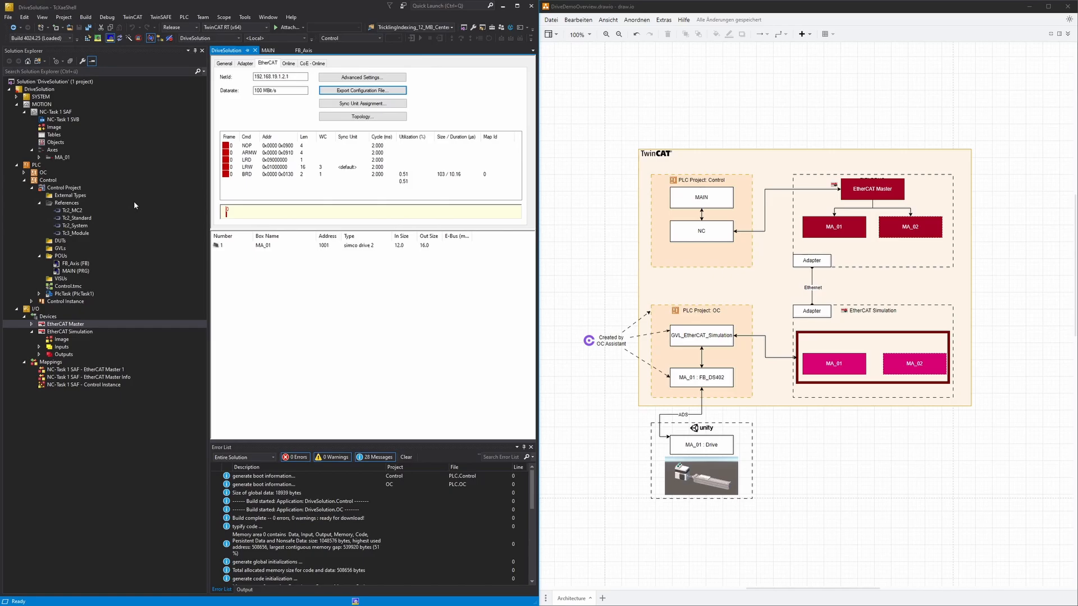
Step: Import MasterConfiguration.xml from the EtherCATConfigs folder into the EtherCAT Simulation device
left_click(69, 332)
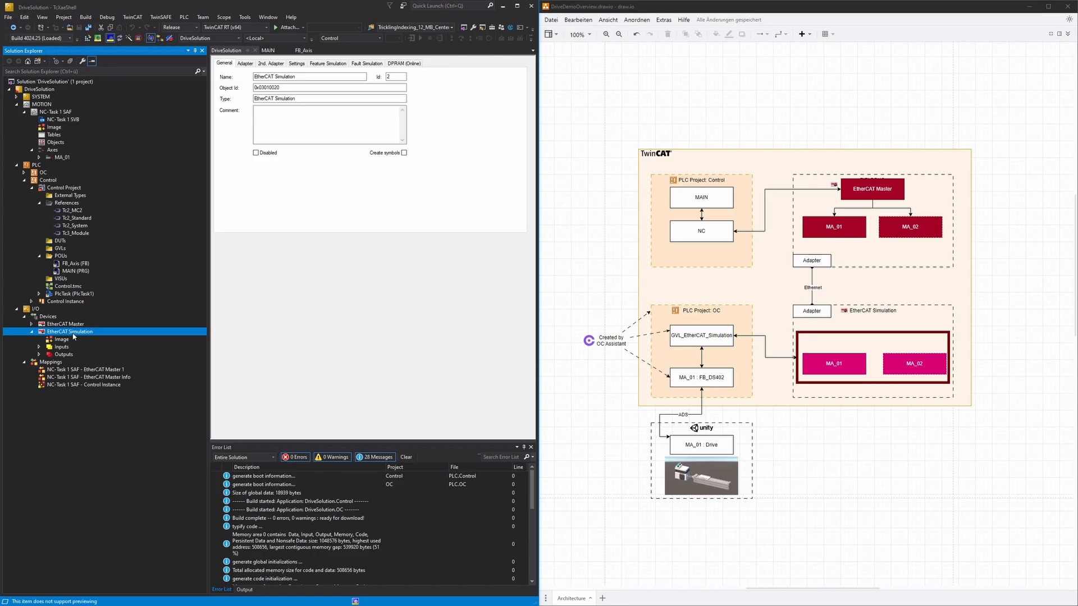
right_click(73, 336)
left_click(99, 341)
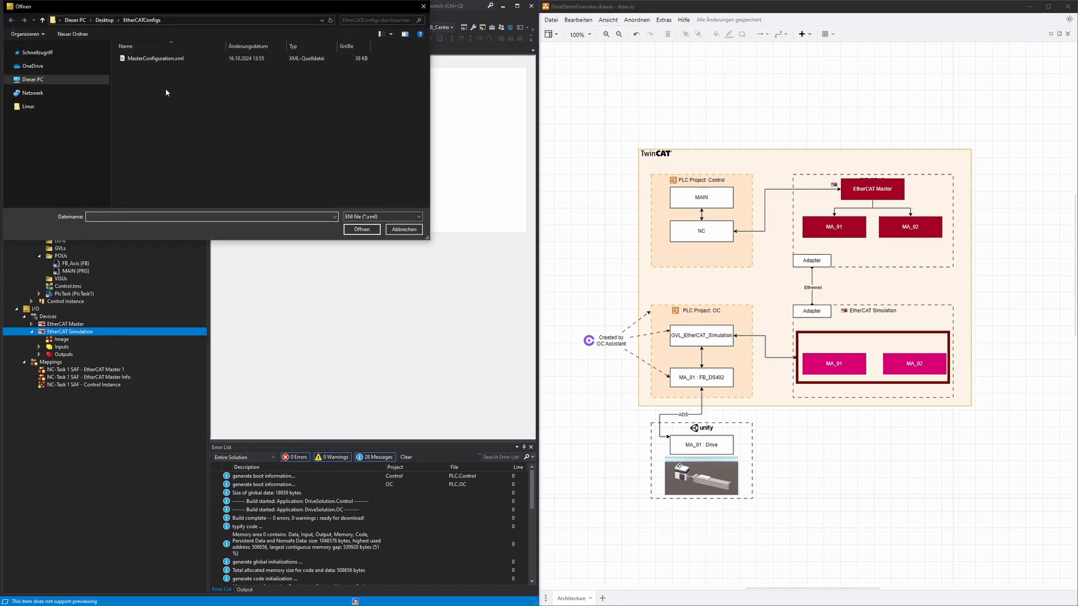
left_click(149, 60)
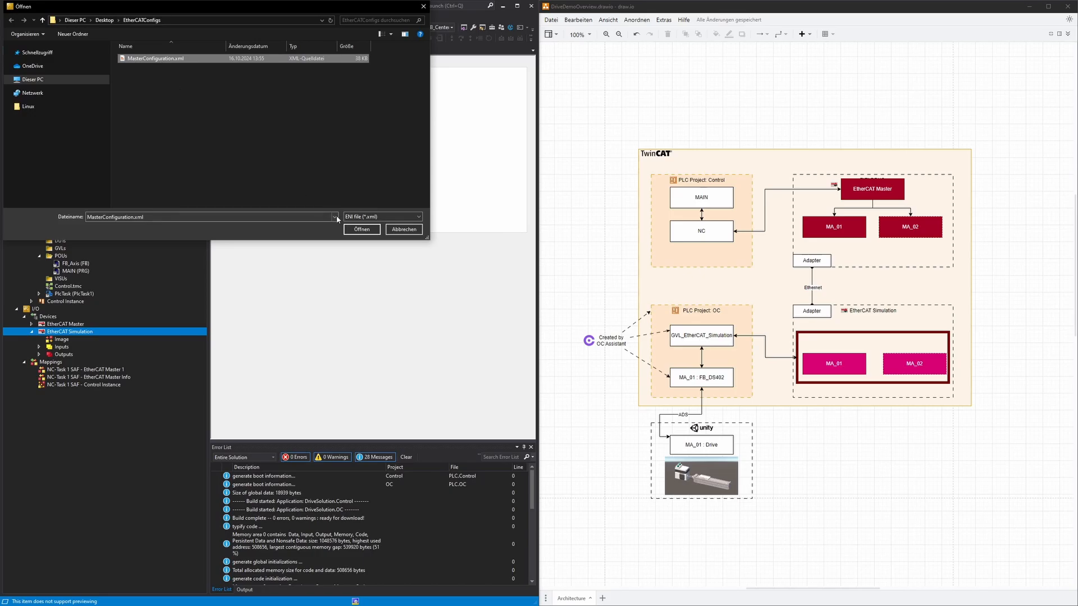
left_click(361, 230)
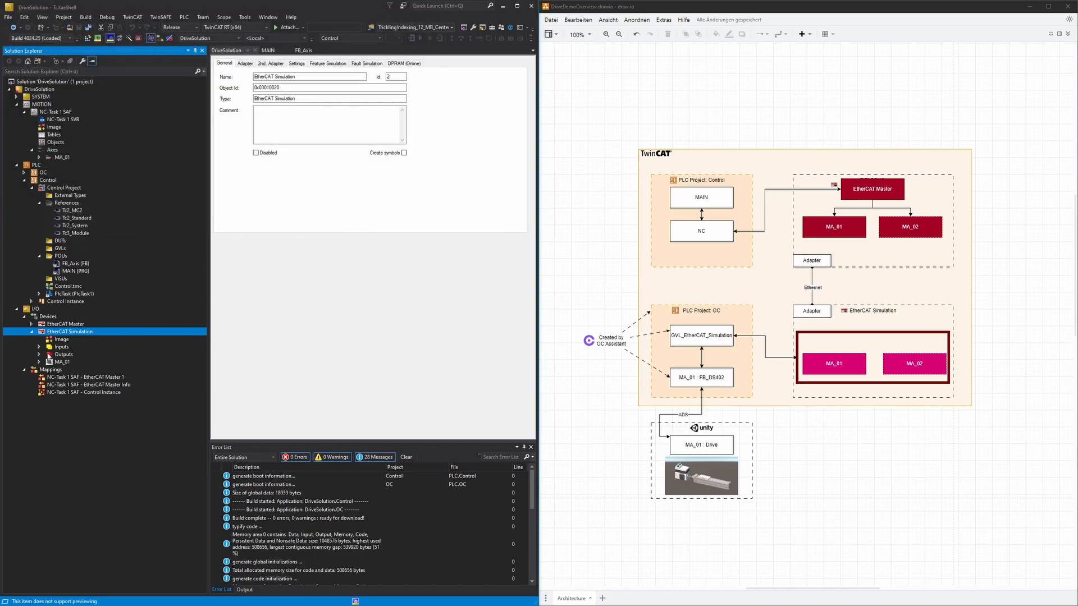
Step: Compare the MA_01 box under EtherCAT Master with the one under EtherCAT Simulation, including the simulated box's inputs and outputs
left_click(31, 324)
left_click(64, 416)
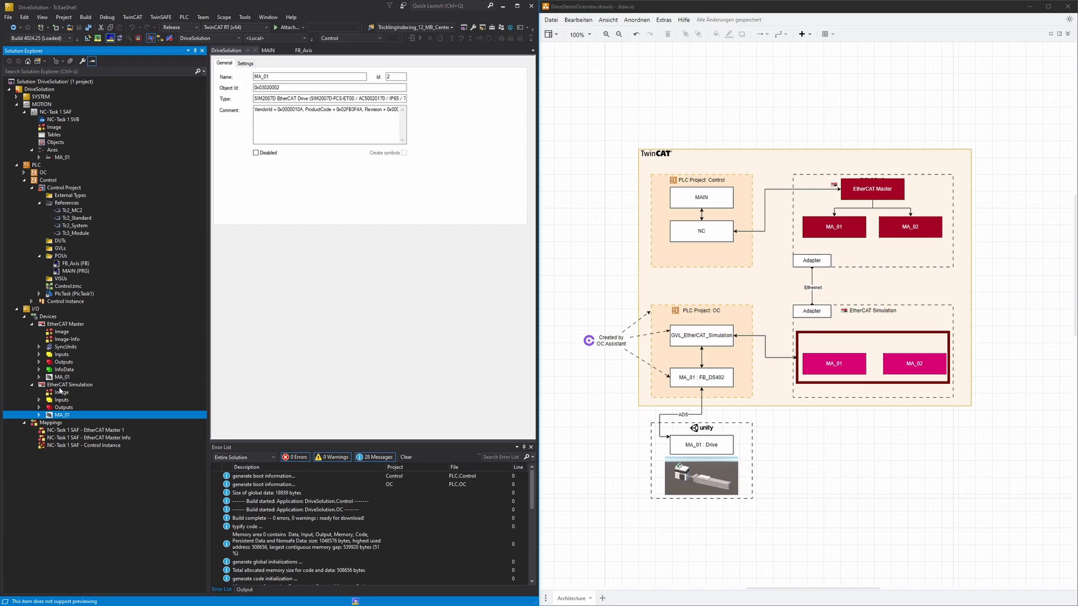
left_click(39, 416)
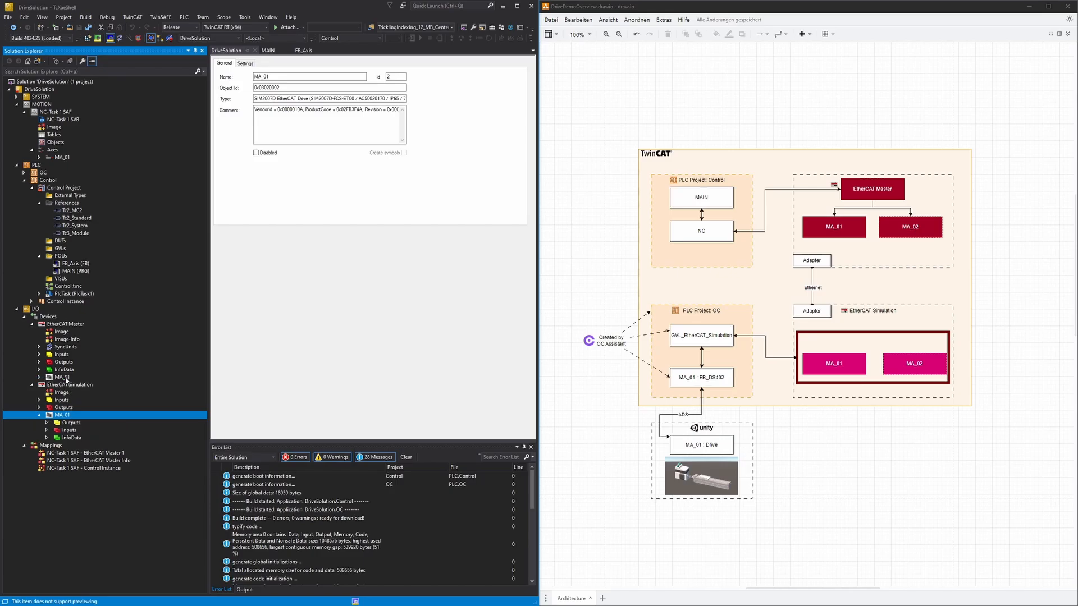
left_click(39, 378)
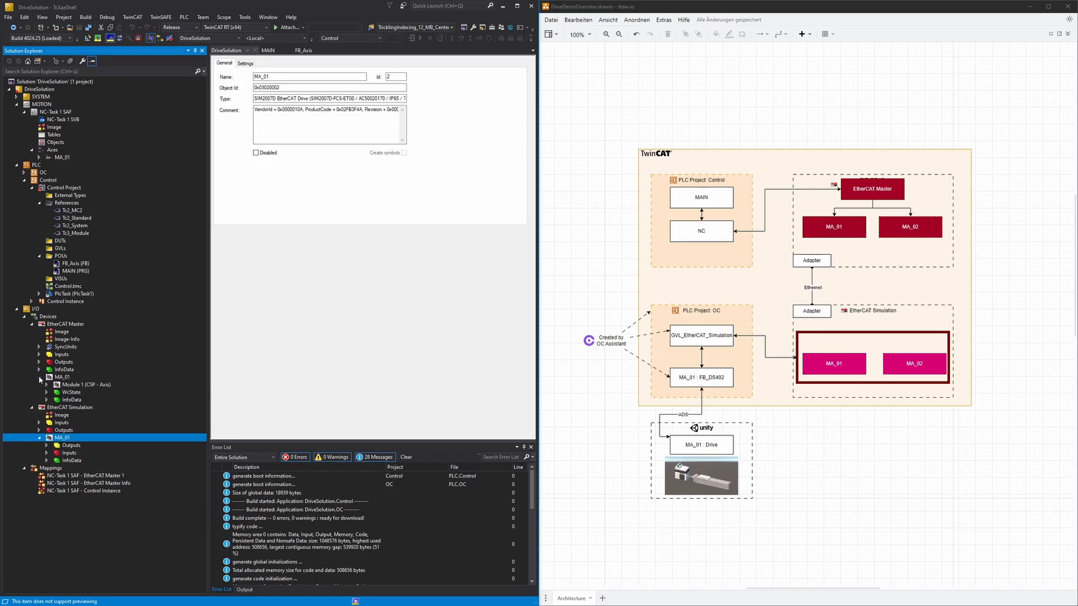
left_click(47, 453)
left_click(46, 446)
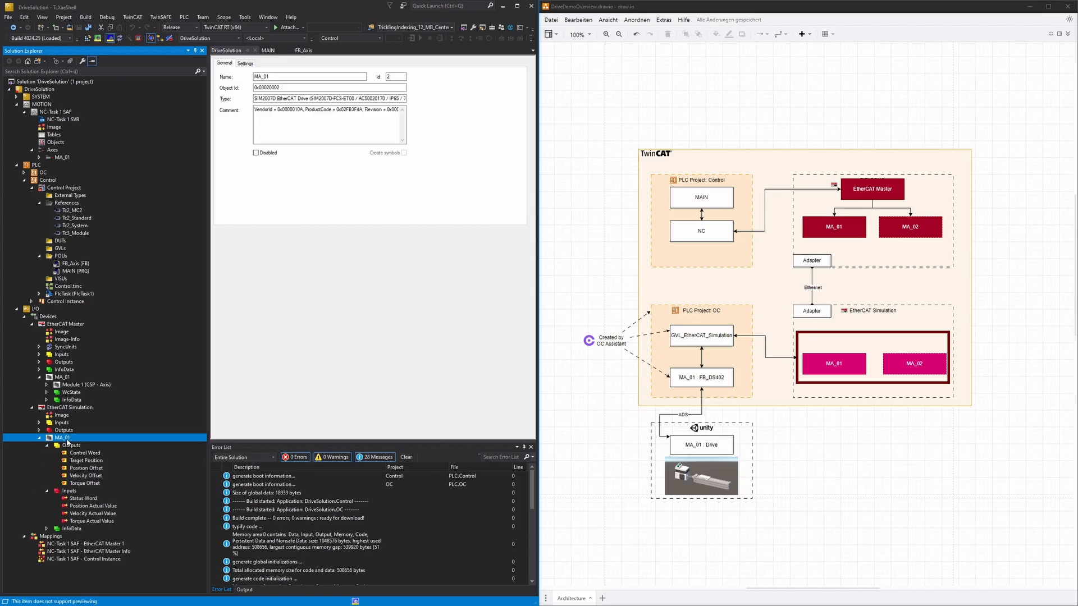
left_click(66, 408)
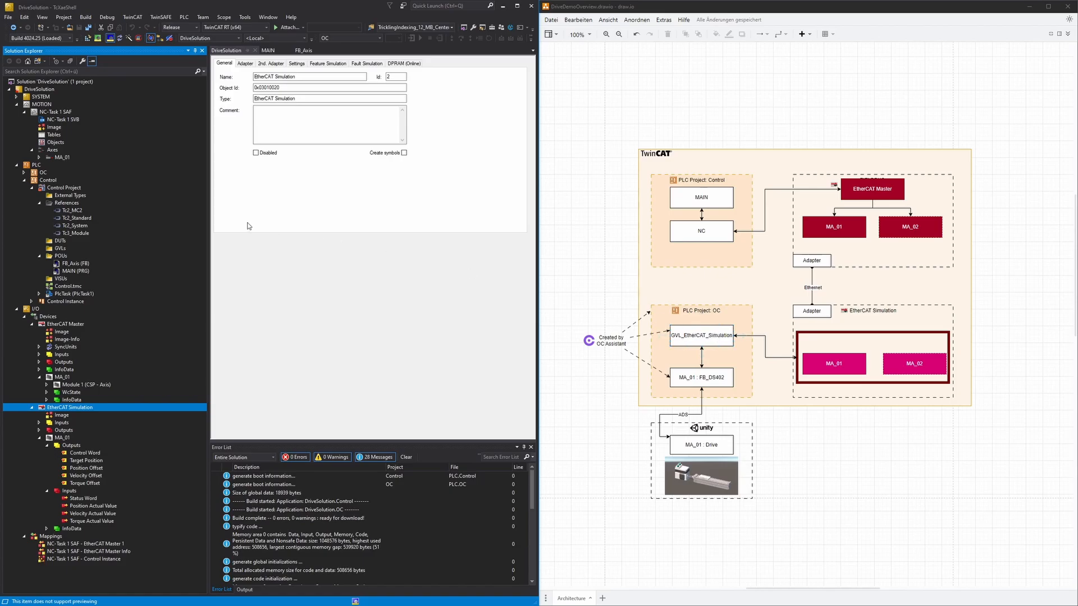
Step: Expand the OC PLC project, switch to the Open Commissioning Assistant and update the project with it
left_click(24, 172)
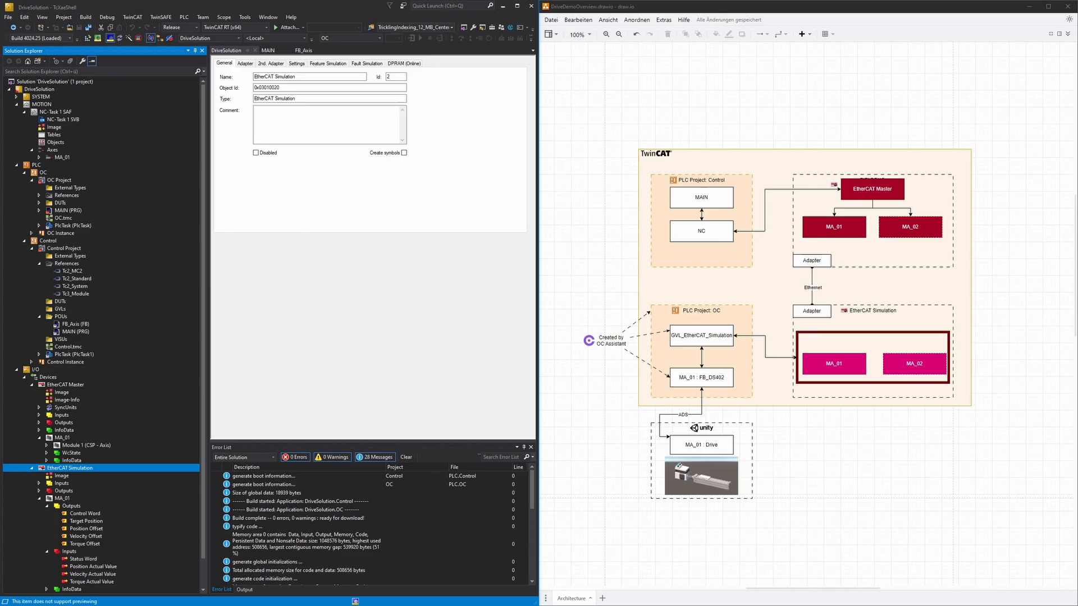
key("alt+Tab")
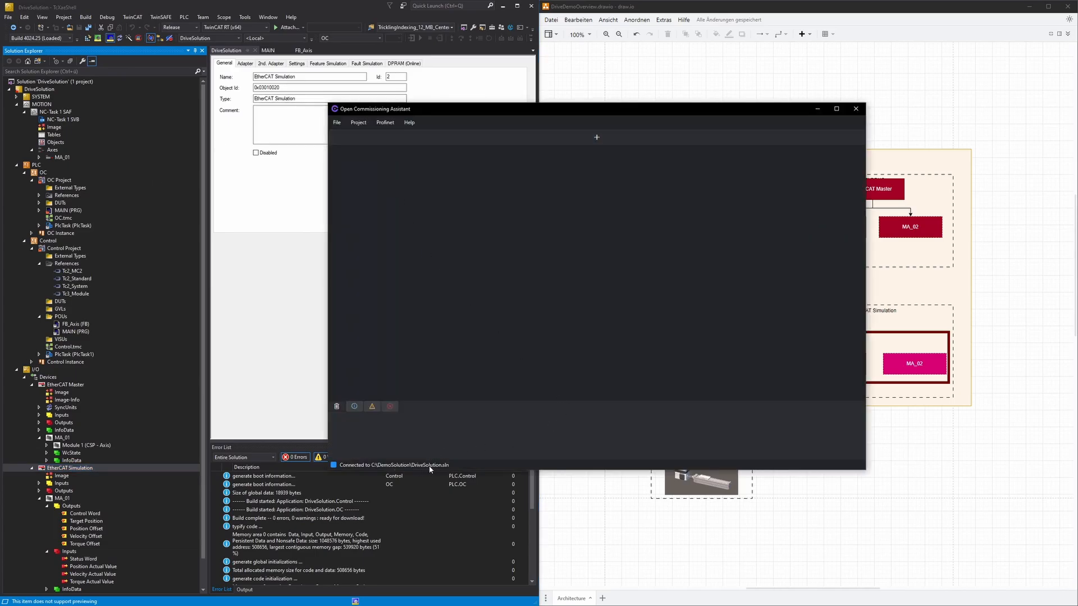
left_click(362, 124)
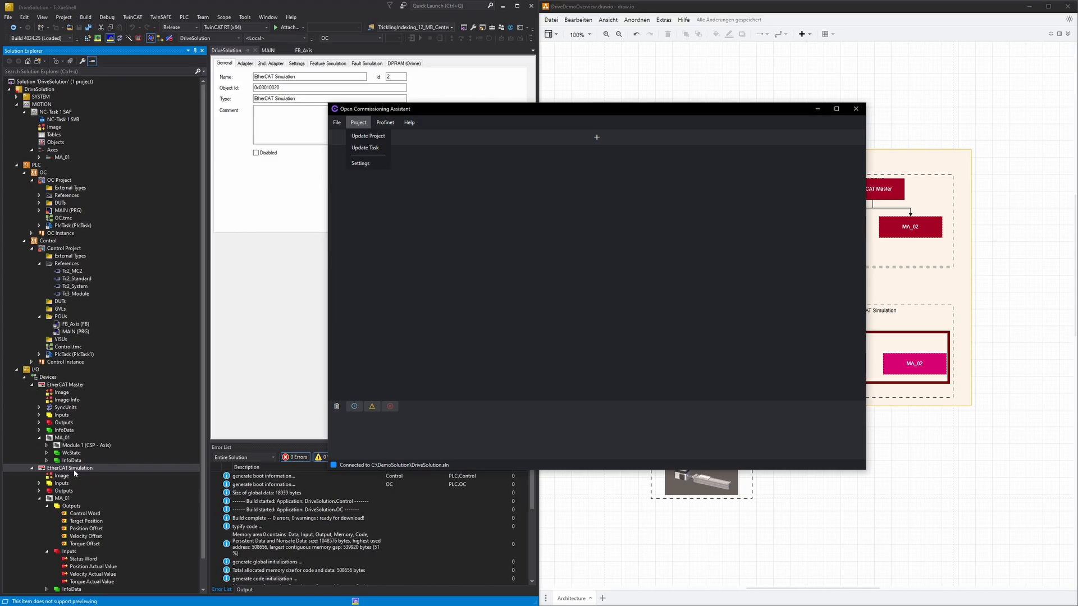
left_click(368, 136)
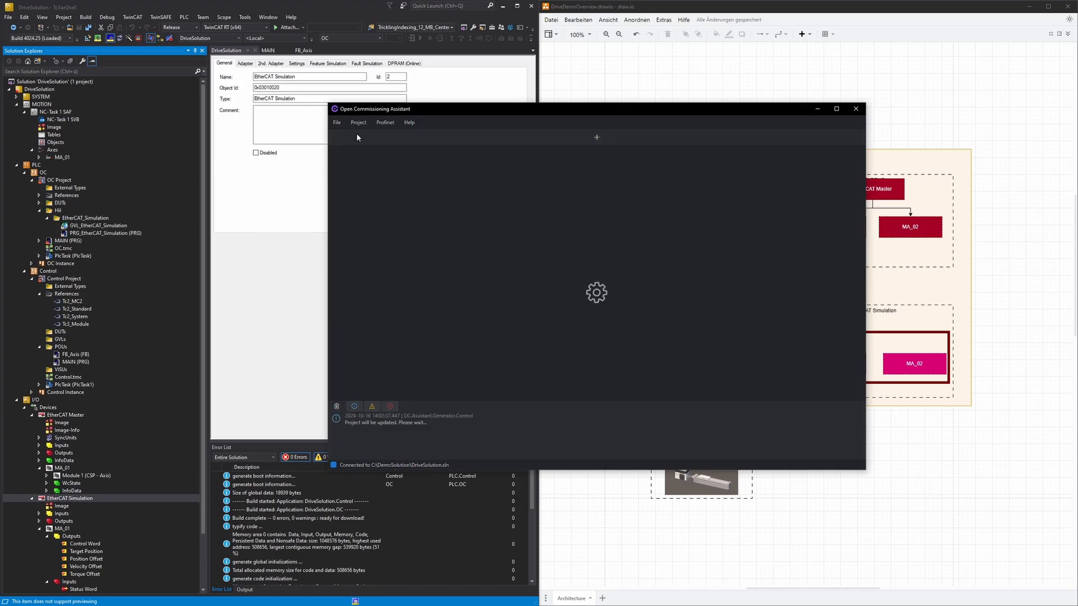
Step: Examine the generated GVL_EtherCAT_Simulation with its MA_01 variable links and locate its counterpart in the architecture diagram
left_click(63, 215)
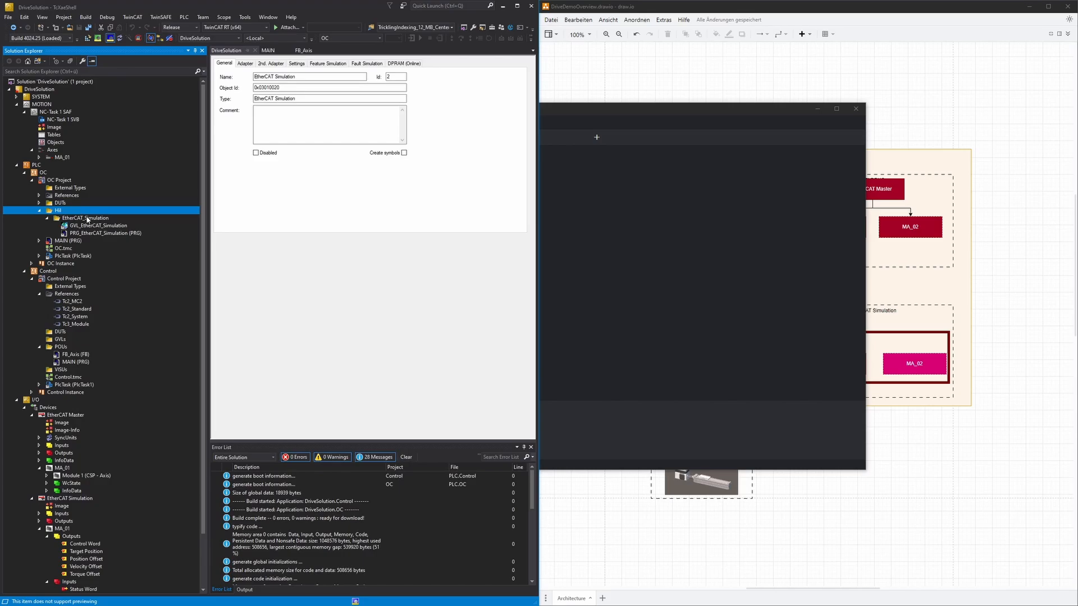
double_click(93, 227)
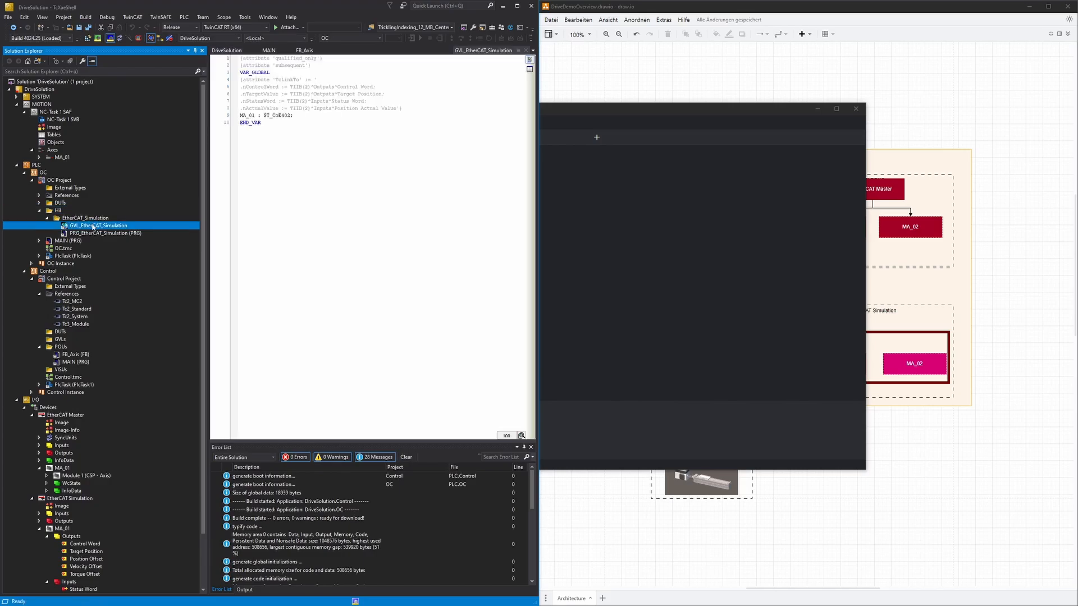
left_click(362, 205)
left_click(669, 74)
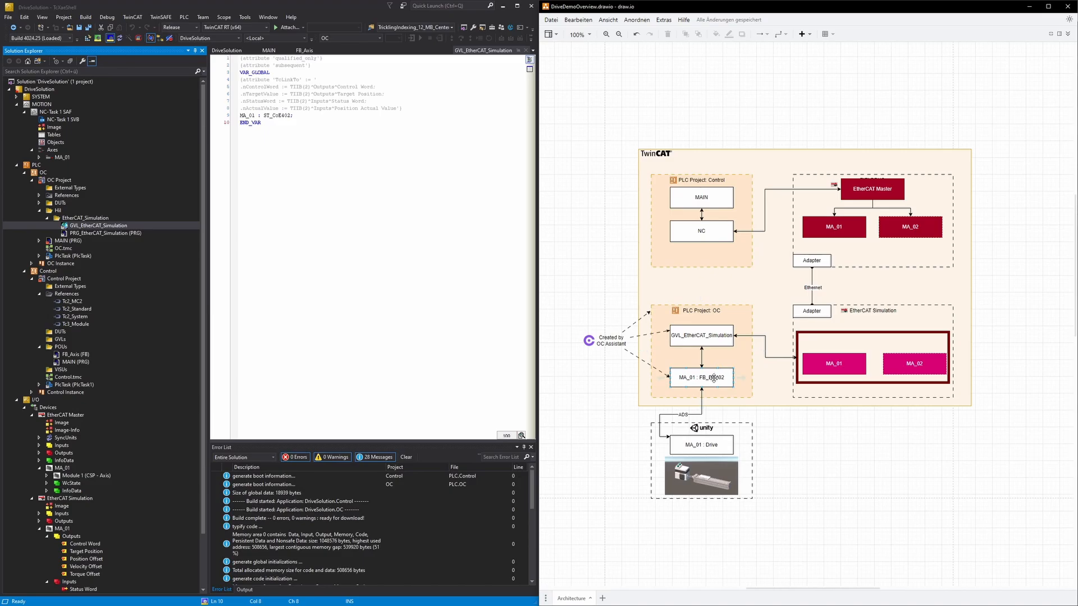
left_click(712, 336)
Step: Switch to Unity, create an empty scene object named Project and make LinearUnit its child
key("alt+Tab")
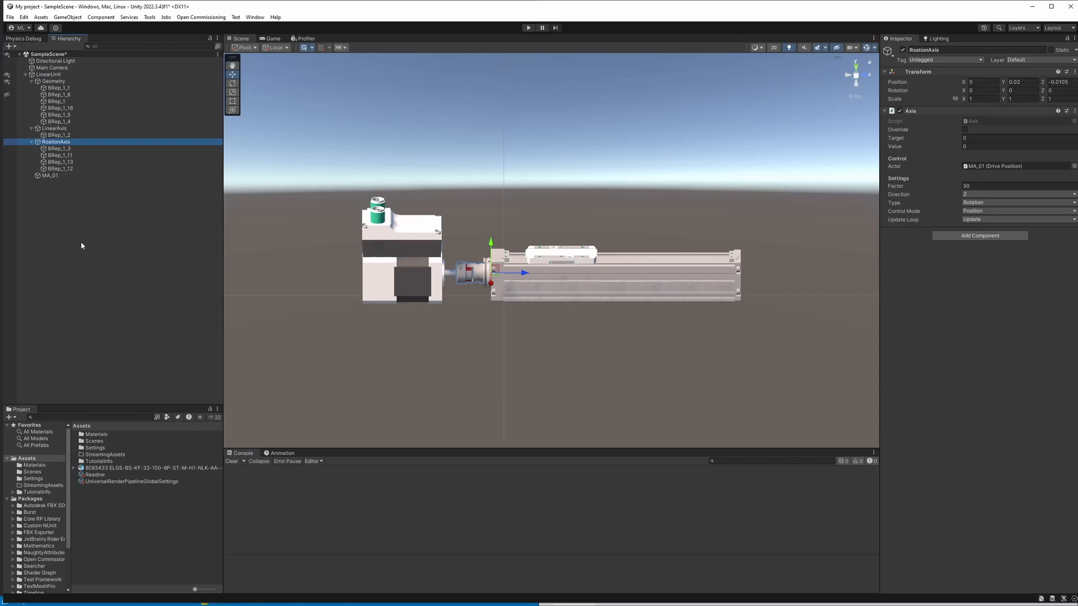
left_click(76, 224)
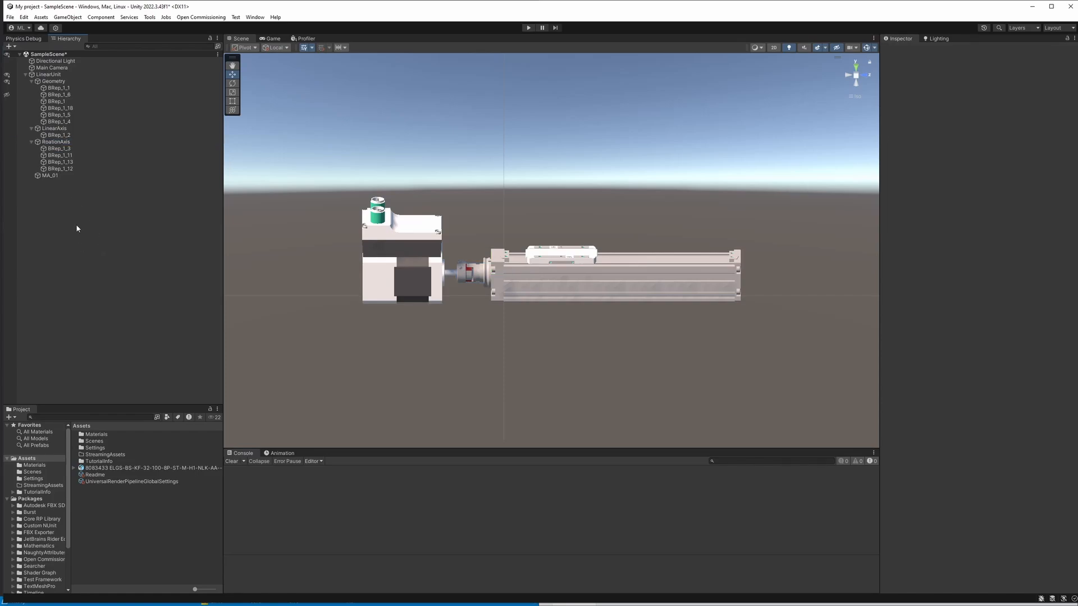
right_click(67, 220)
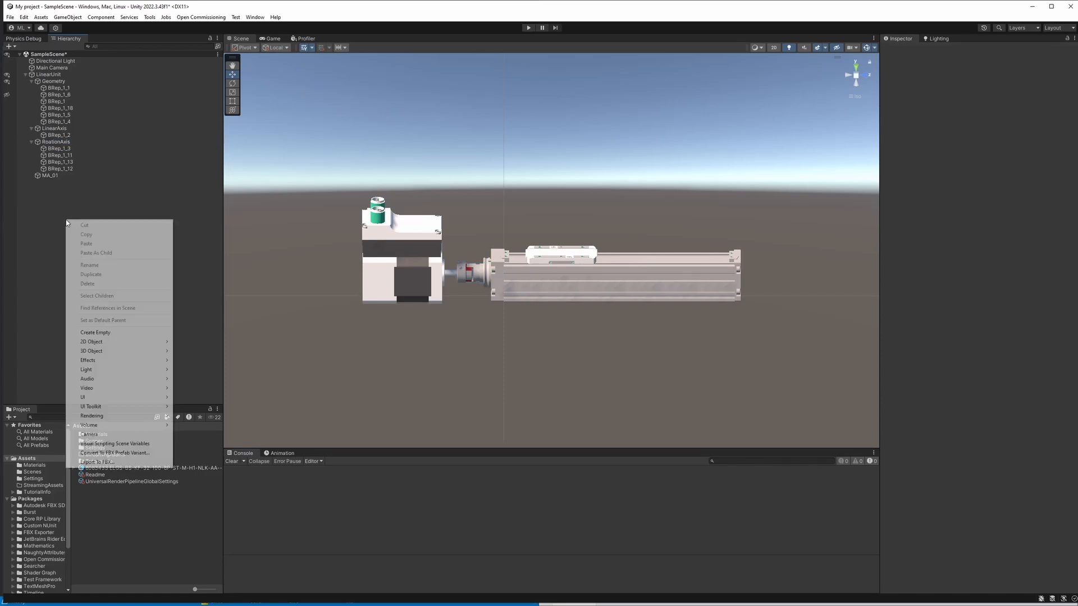
left_click(103, 334)
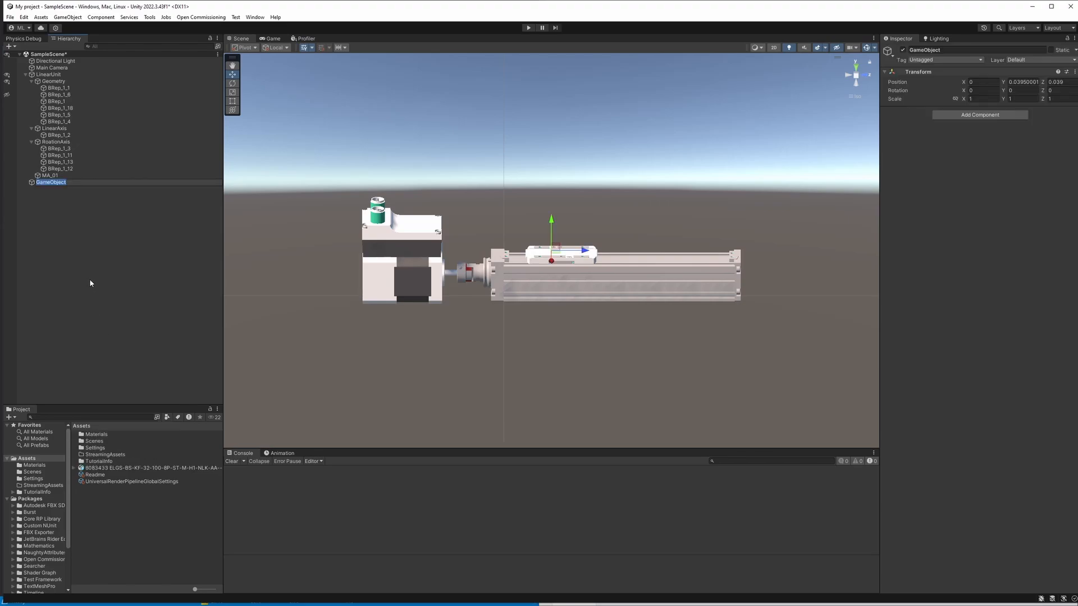
type("Project")
key("Return")
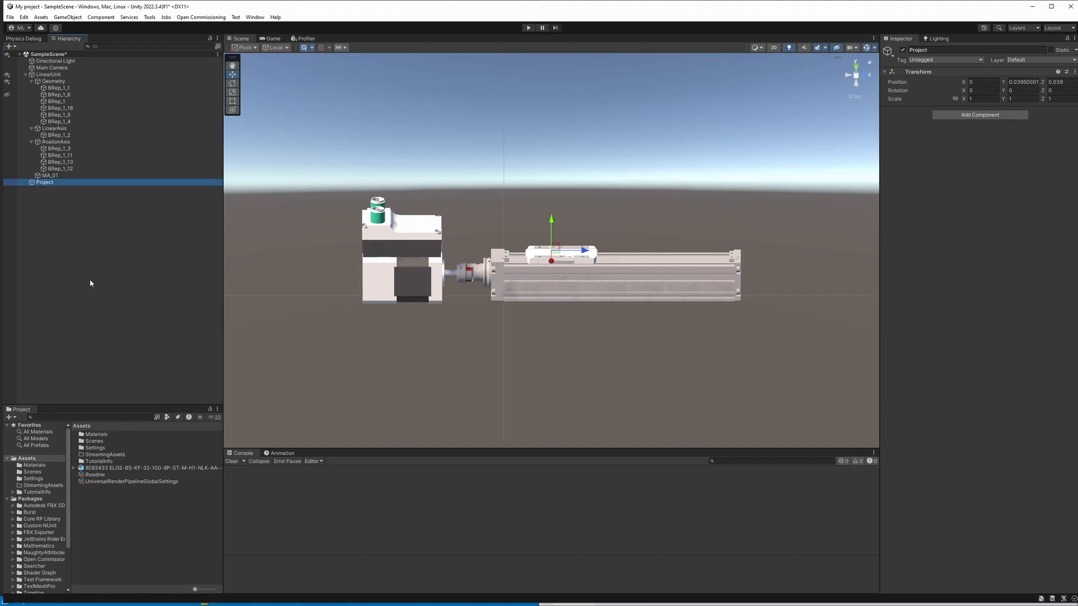
left_click_drag(48, 74, 45, 182)
Step: Add a Tc Ads Client component to the Project object
left_click(42, 75)
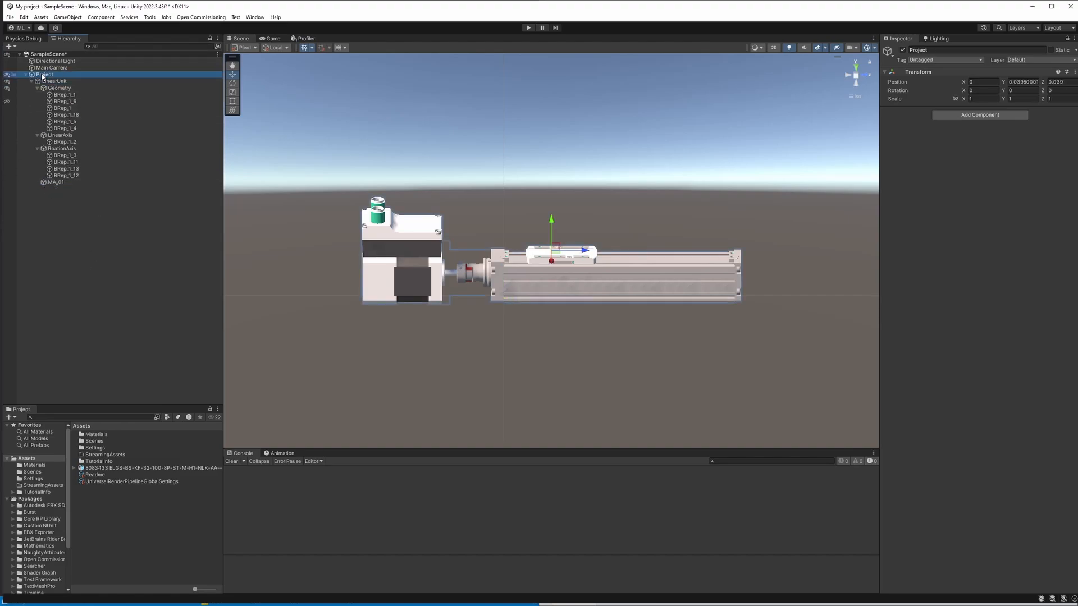
left_click(959, 116)
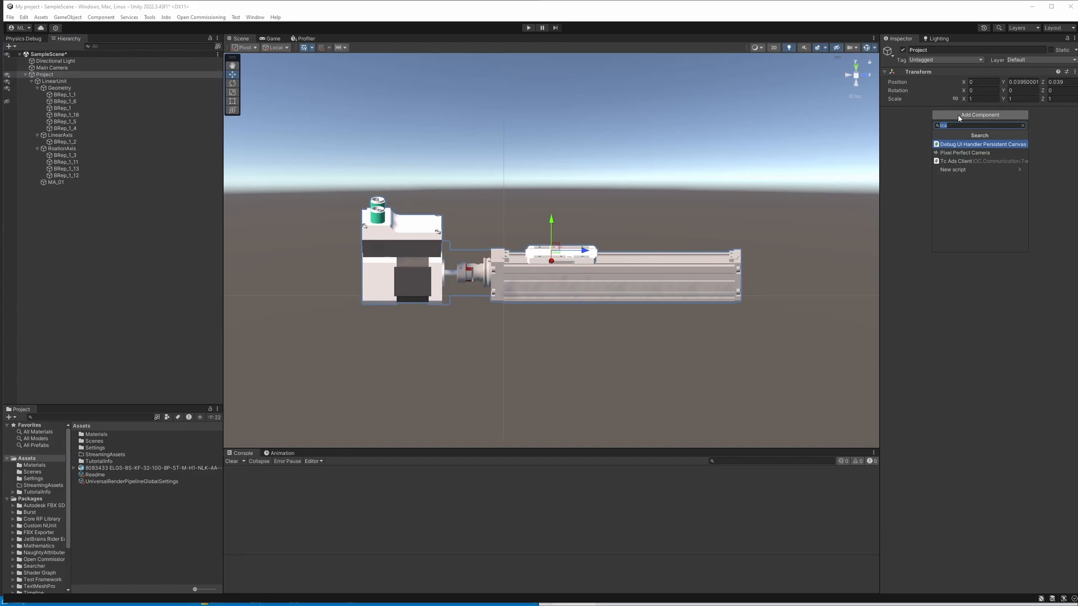
type("tc")
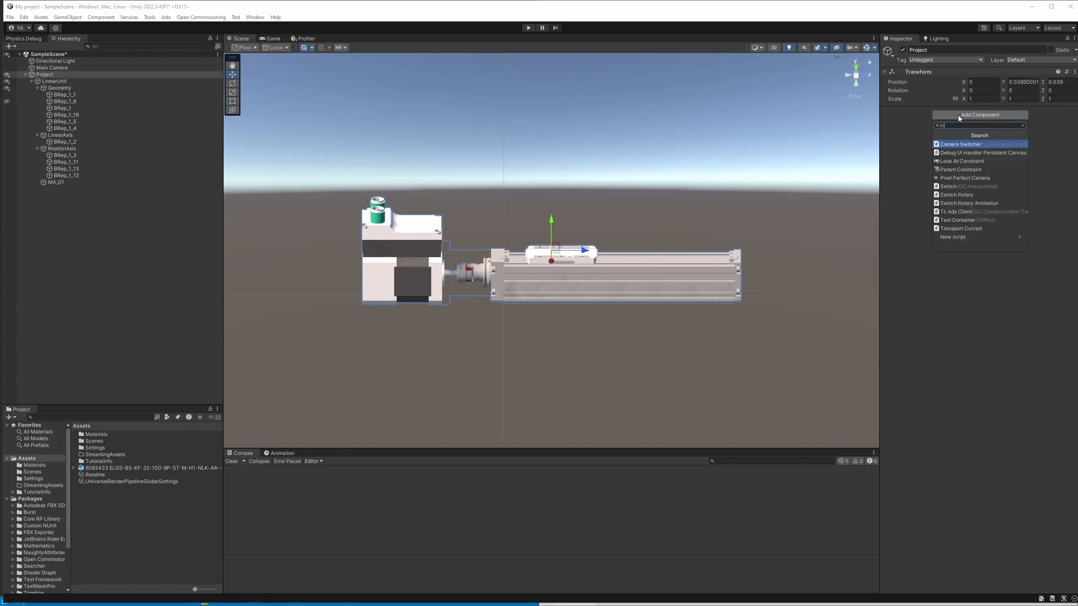
left_click(957, 212)
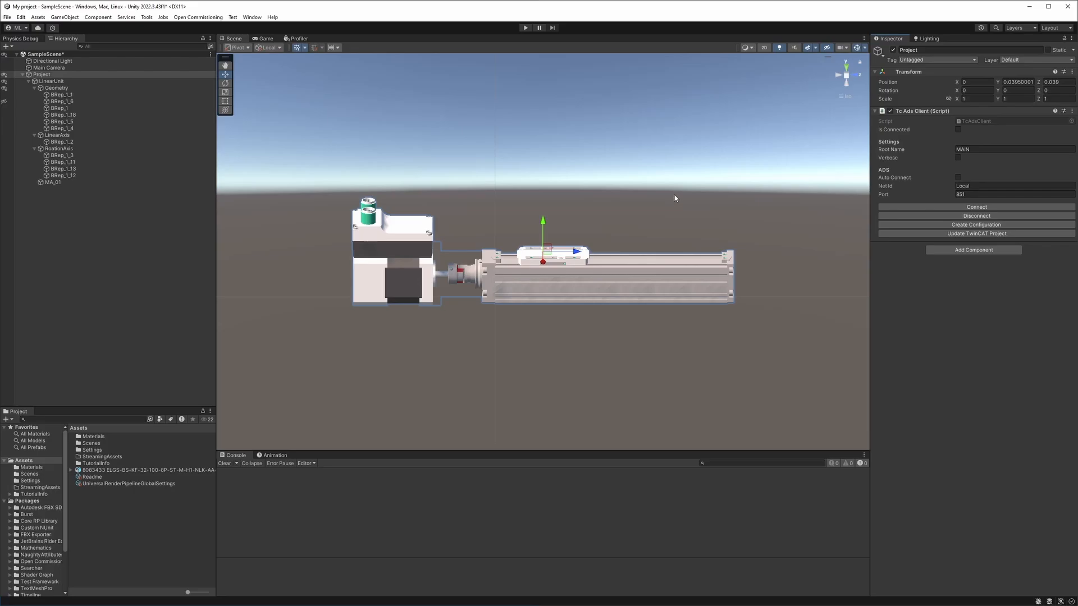
Step: Dock the Unity editor beside the TwinCAT window and reposition the Open Commissioning Assistant window over them
left_click_drag(374, 10, 1077, 168)
left_click(459, 136)
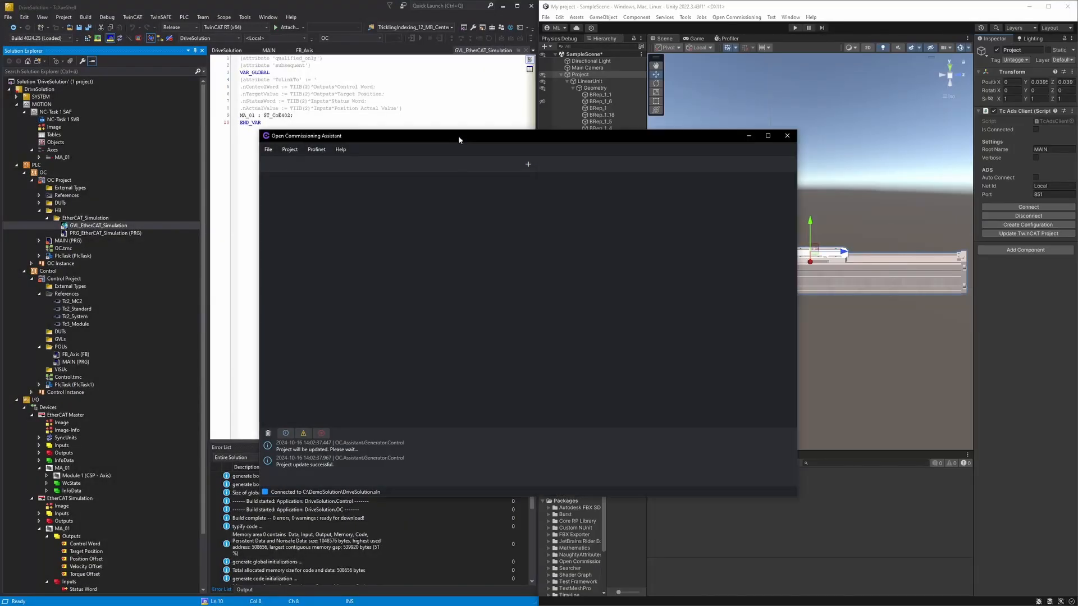
left_click_drag(466, 138, 413, 119)
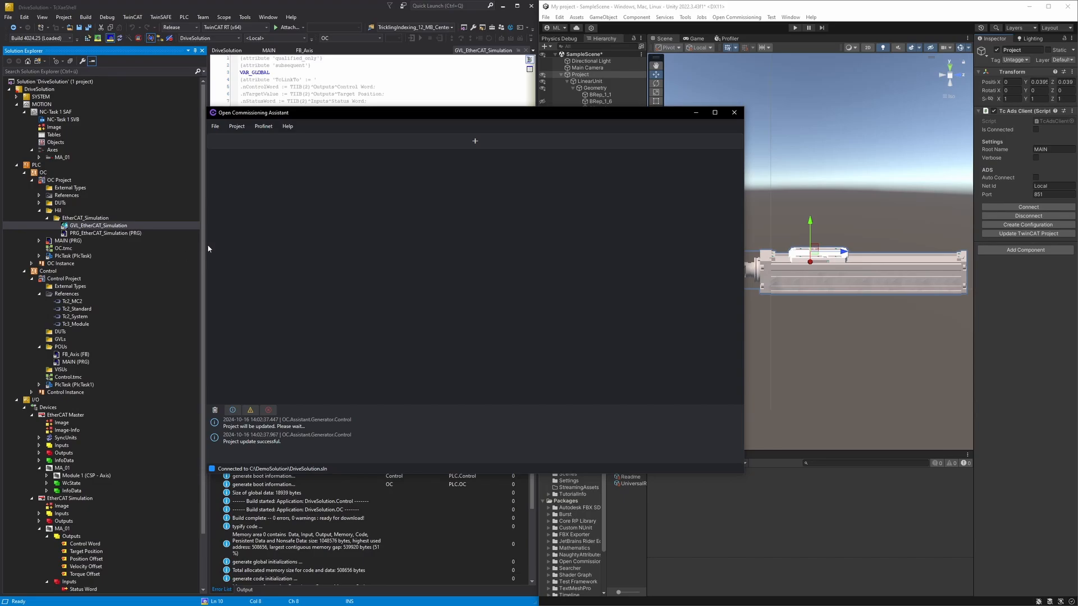
Step: In Unity, set the communication type of the MA_01 drive component to FB_DS402
left_click(841, 12)
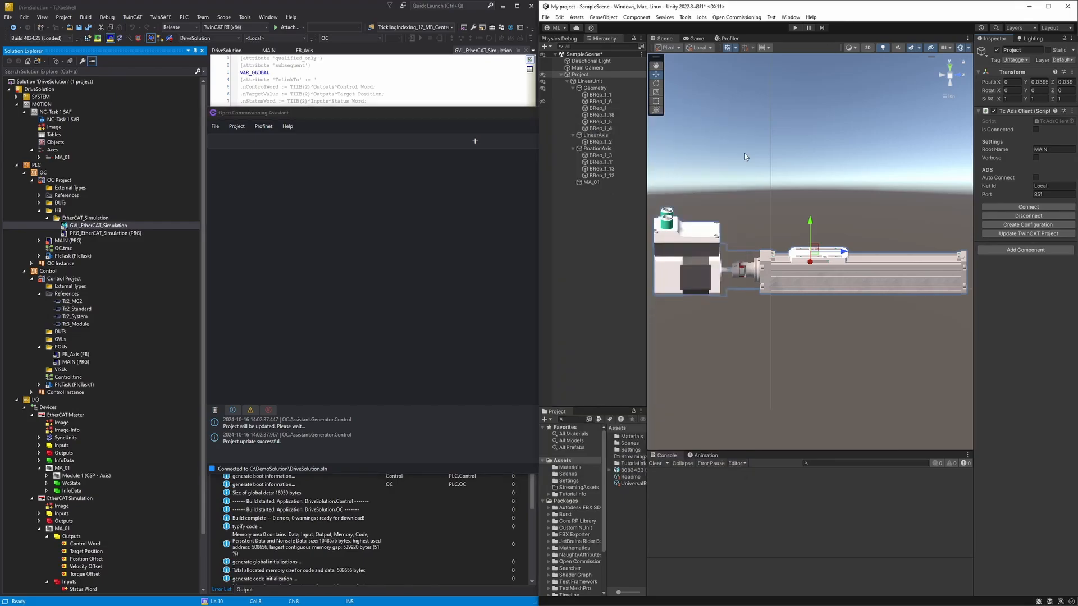
left_click(595, 184)
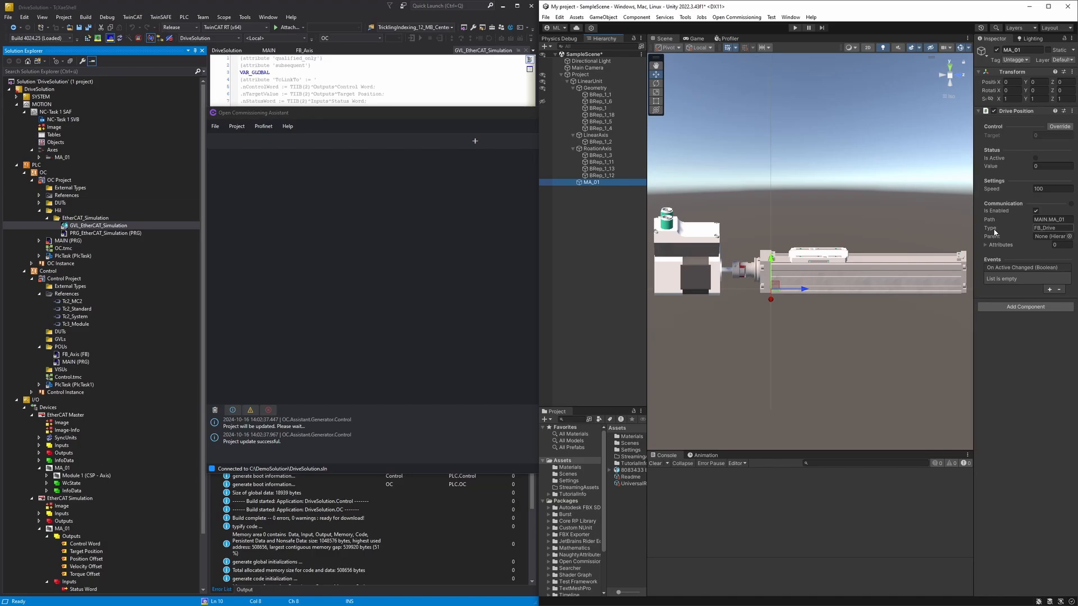
double_click(1045, 228)
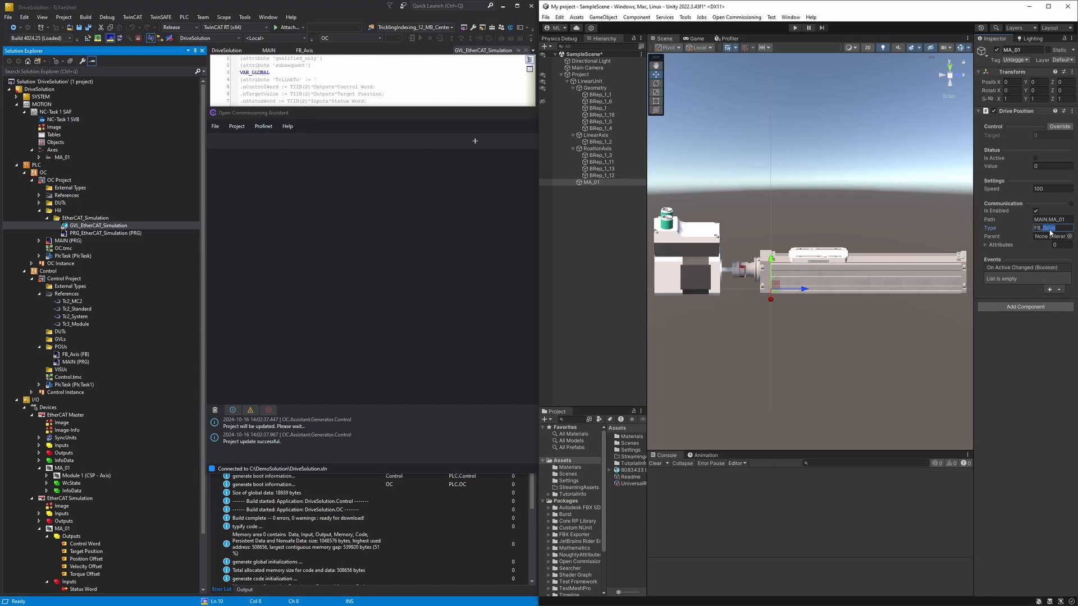
type("DS402")
Step: Update the TwinCAT project from Project's Tc Ads Client and inspect the MA_01 declaration in the OC project's MAIN program
left_click(586, 75)
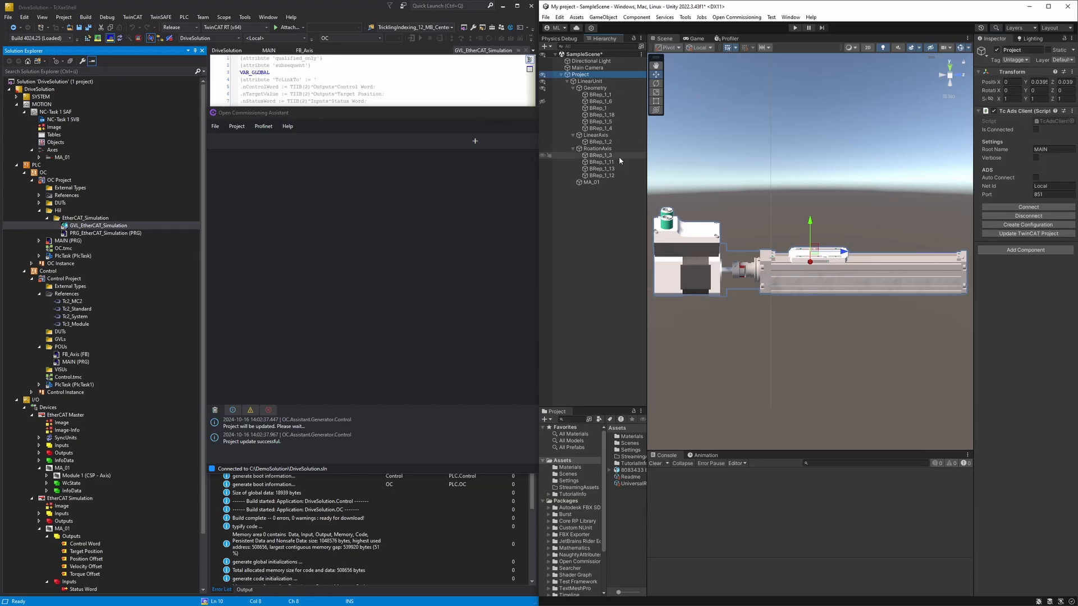
left_click(1040, 235)
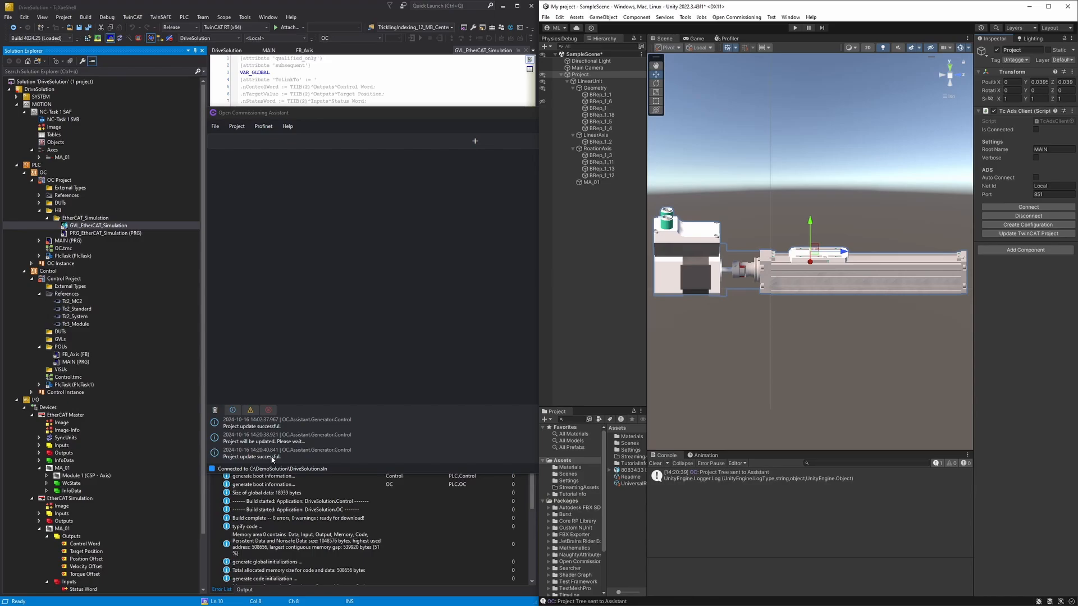
double_click(68, 241)
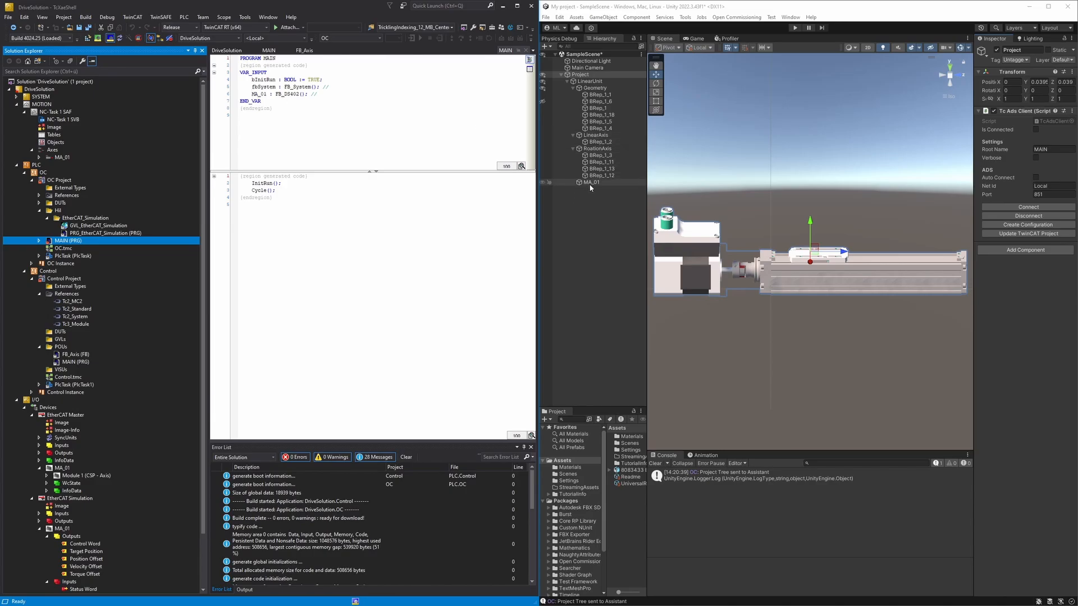
left_click(285, 95)
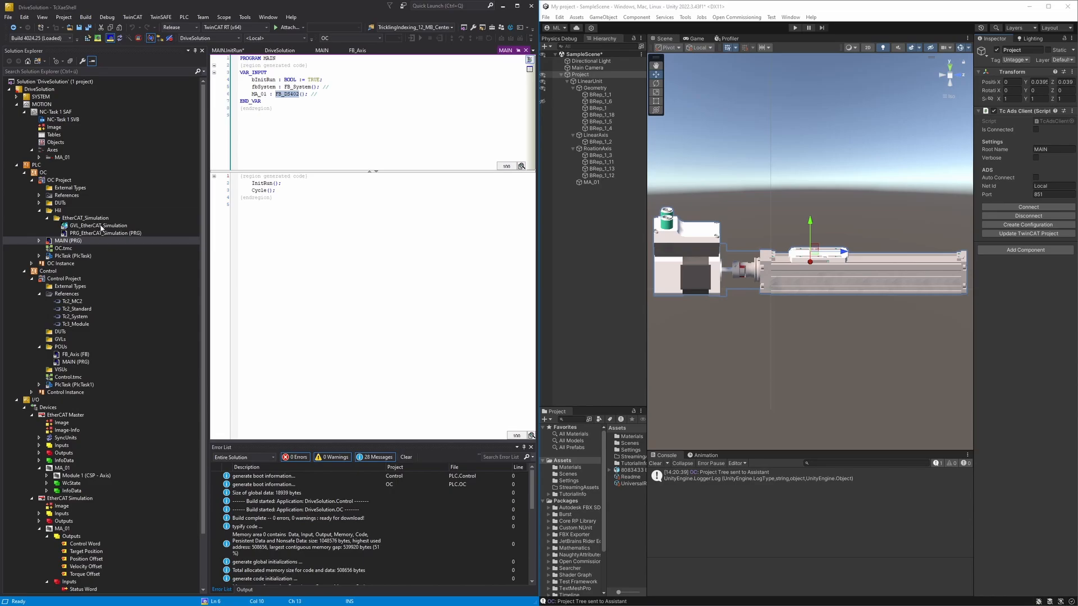
Step: Add an MA_01.AssignAddress call below the generated region of MAIN's InitRun action, assigning ControlWord and StatusWord to GVL_EtherCAT_Simulation.MA_01.nControlWord and nStatusWord
double_click(65, 240)
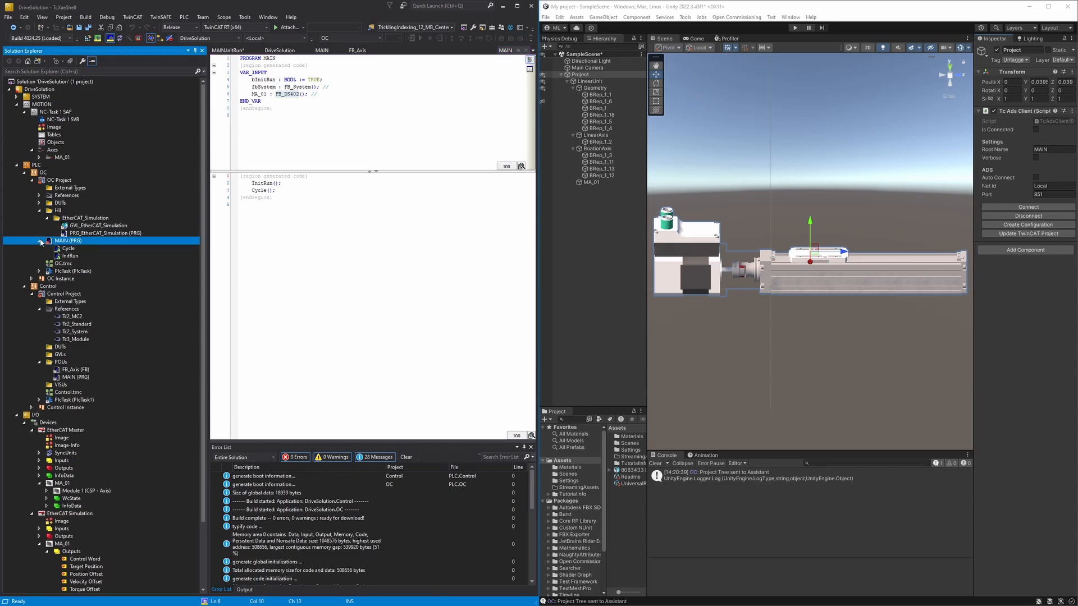
left_click(75, 256)
double_click(76, 257)
left_click(298, 119)
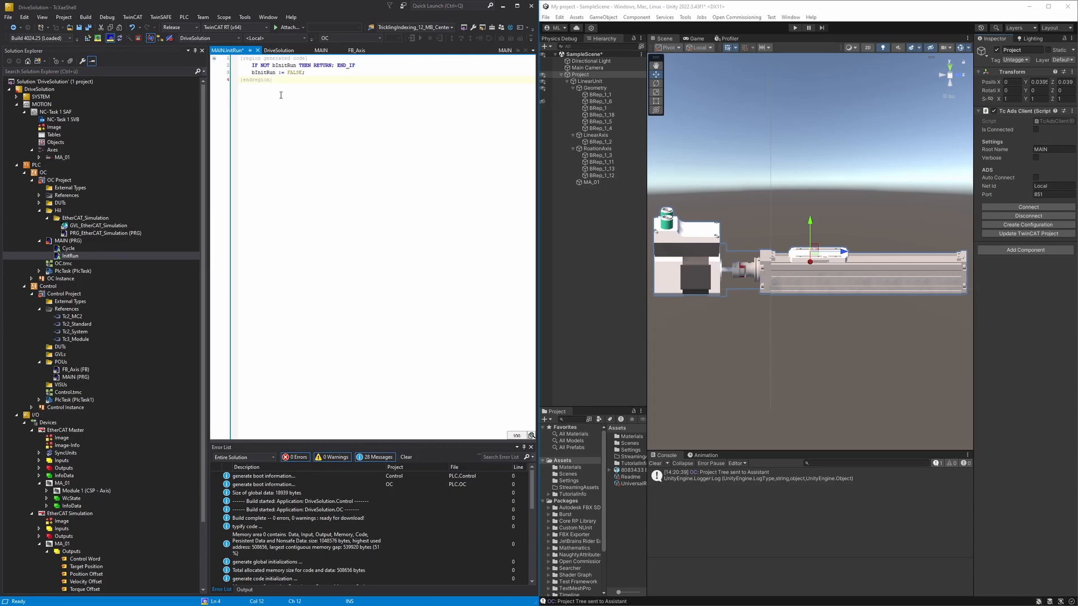
key("ctrl+v")
left_click(265, 89)
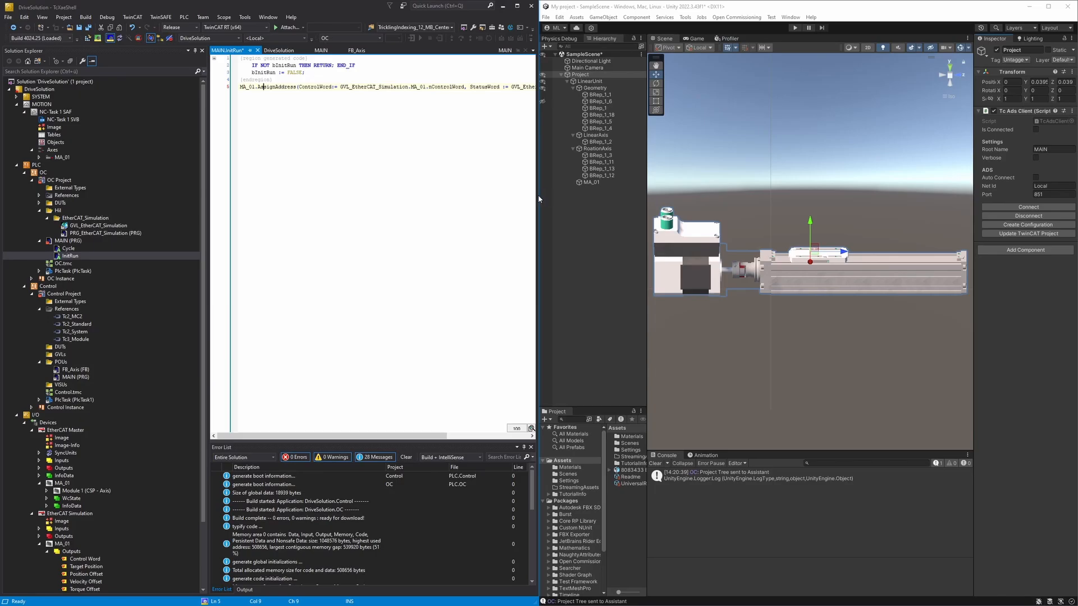
Step: Widen the TwinCAT window to examine the ControlWord and StatusWord arguments in InitRun, and review the OC MAIN program
left_click_drag(538, 194, 698, 206)
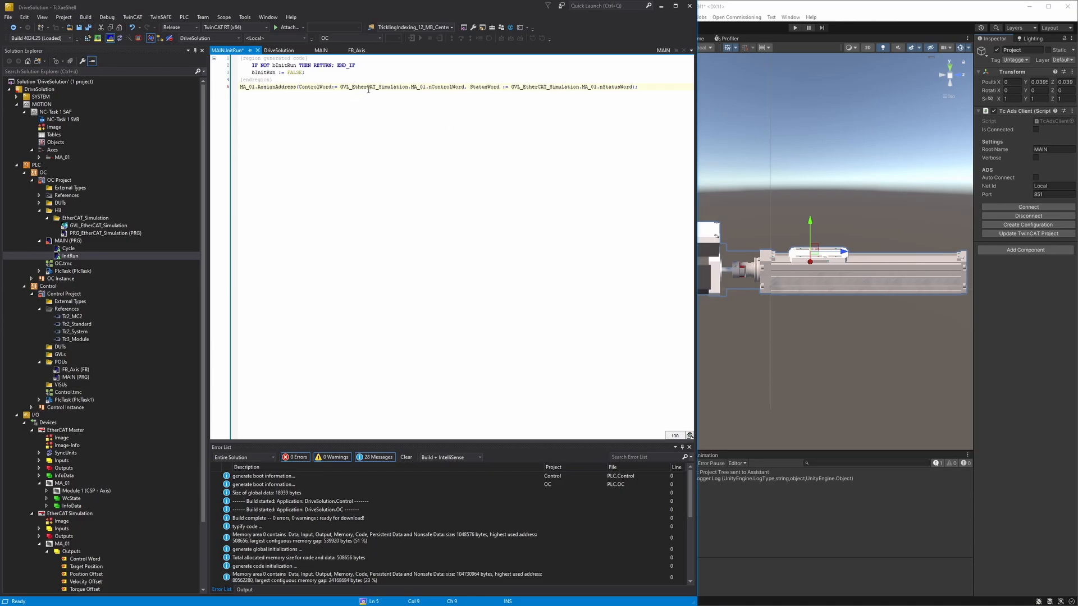
double_click(319, 87)
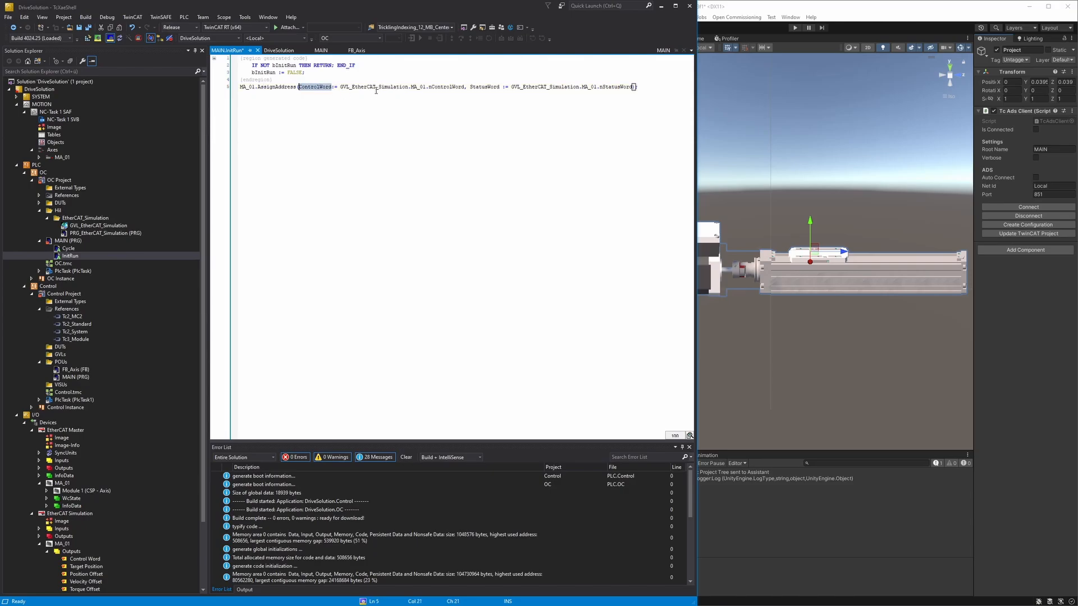
double_click(445, 87)
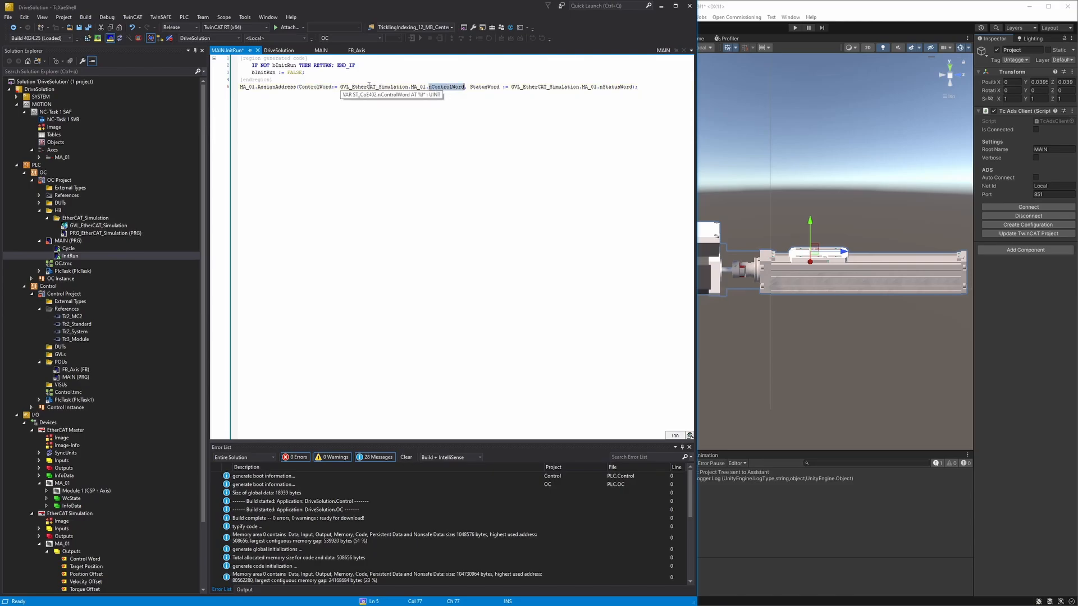
double_click(484, 87)
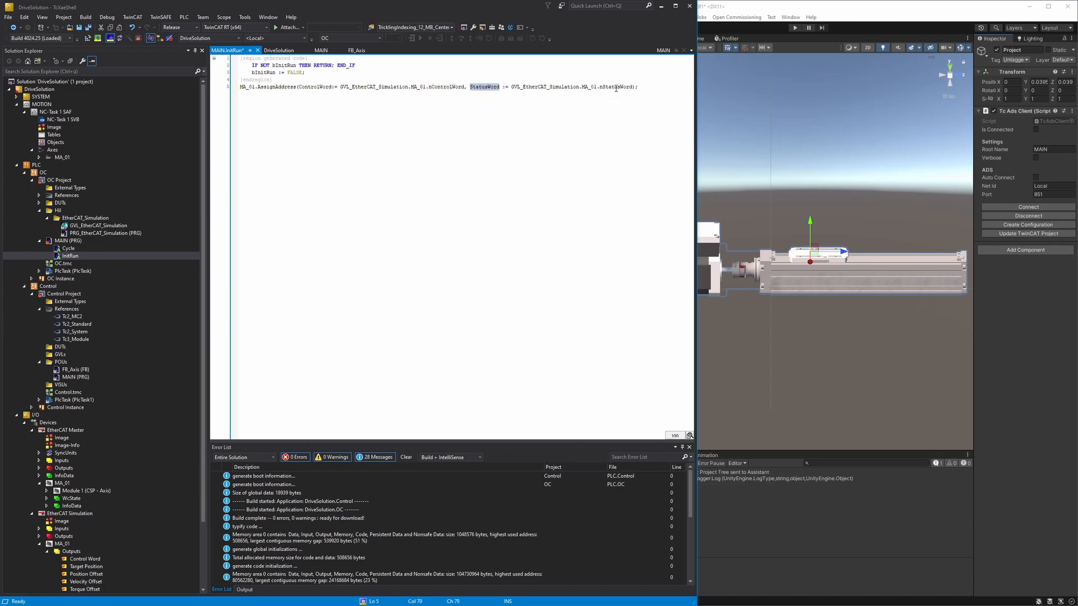
left_click(639, 87)
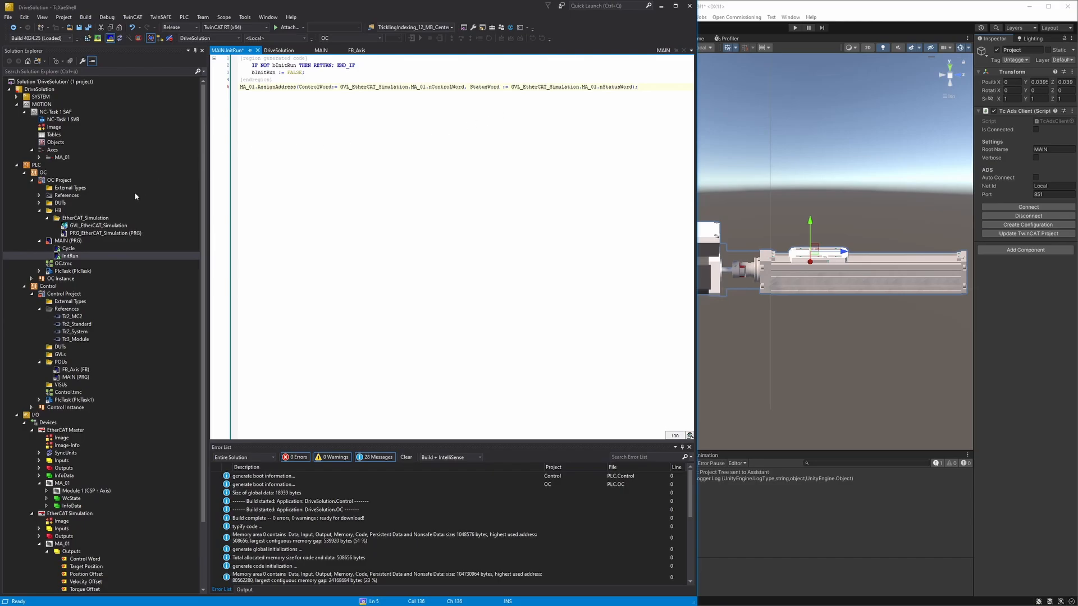
double_click(70, 241)
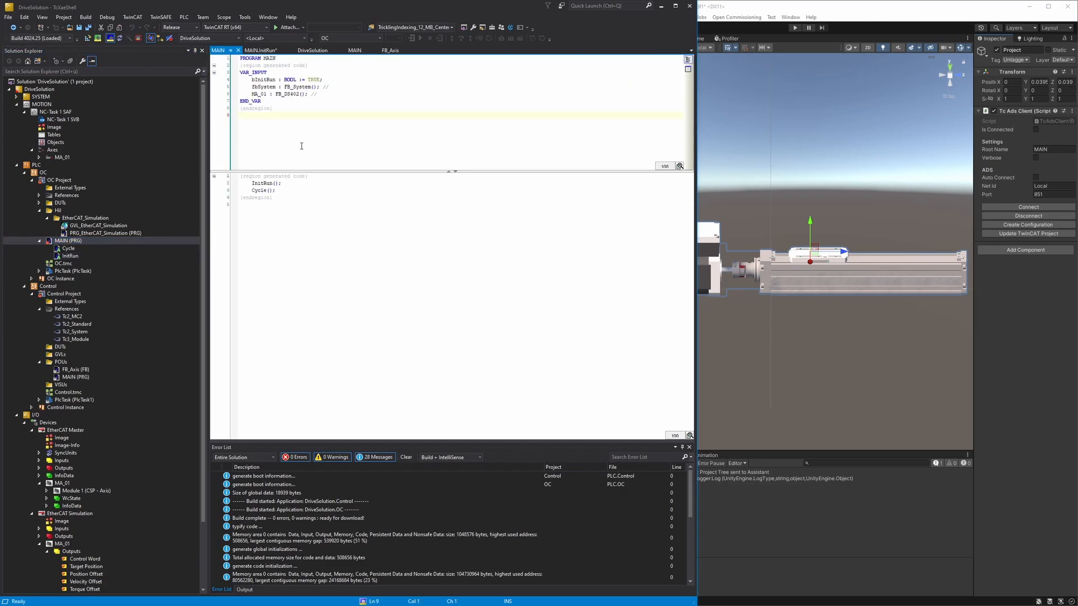
left_click_drag(349, 12, 325, 78)
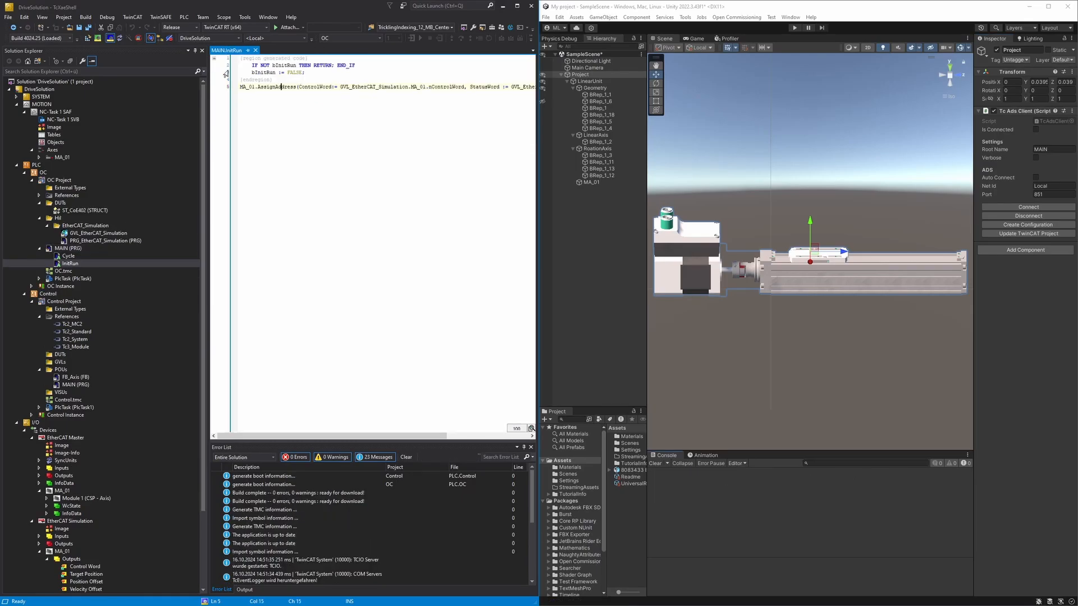
Step: Activate the DriveSolution configuration on the local target with PLC boot project autostart and restart TwinCAT in Run Mode
left_click(88, 40)
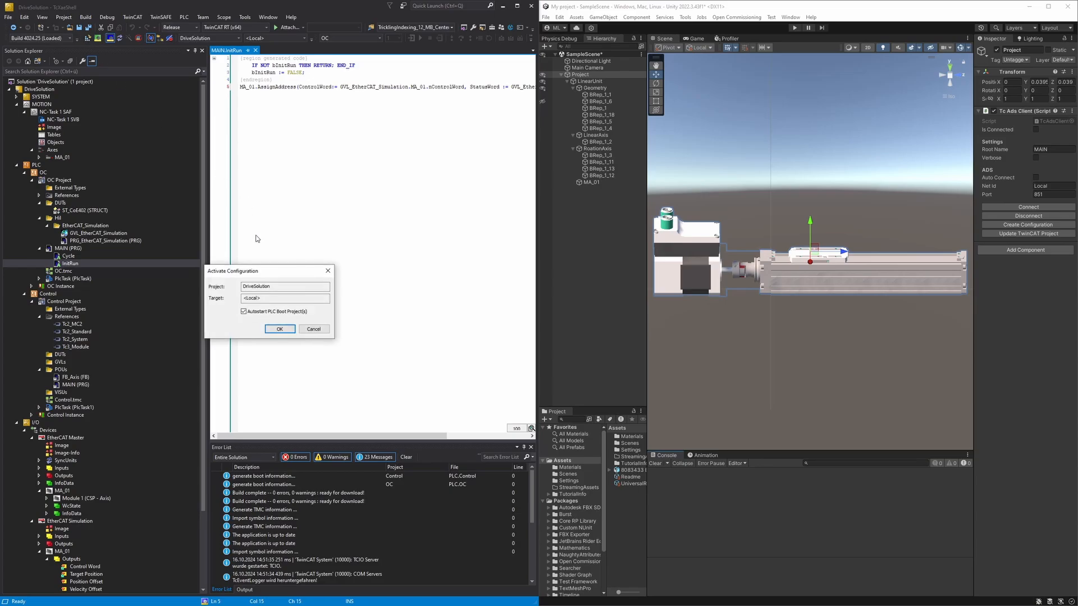
left_click(275, 330)
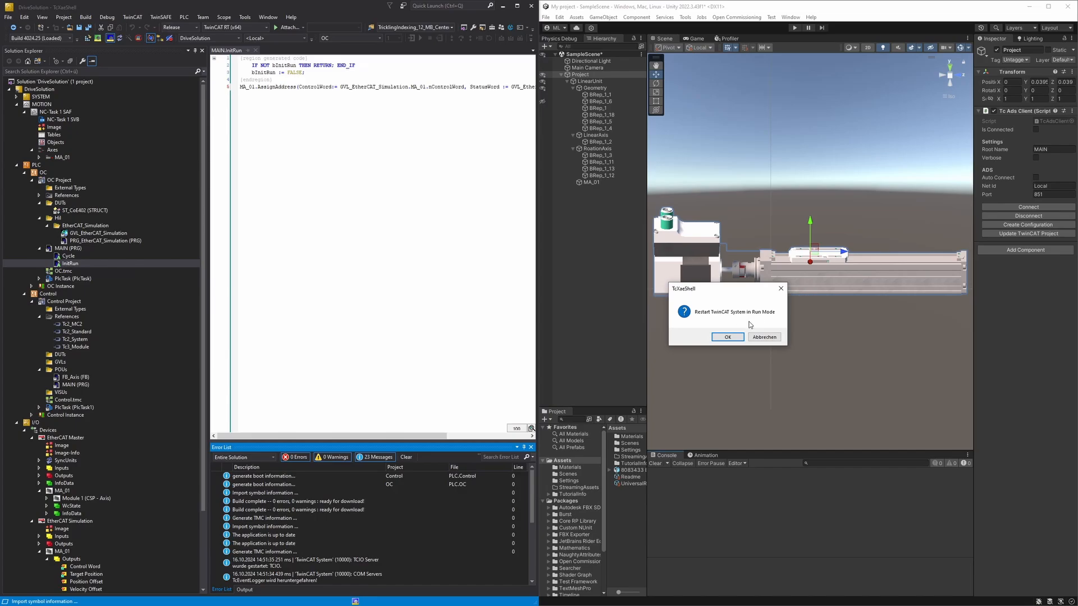
left_click(727, 337)
Step: In Unity, enable Auto Connect on Project's Tc Ads Client and start Play mode
left_click(1036, 178)
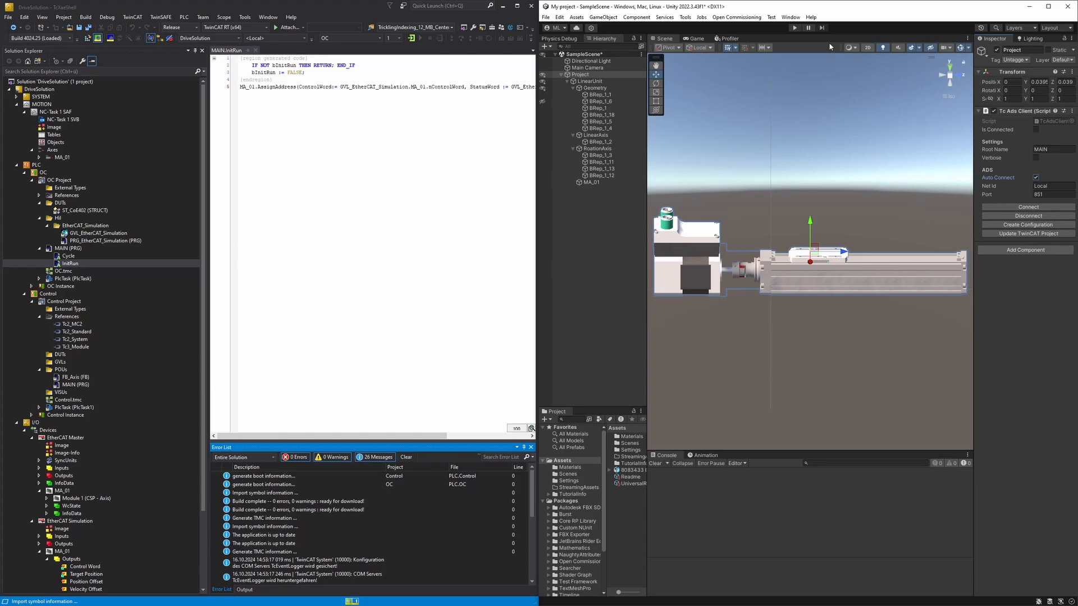
left_click(796, 28)
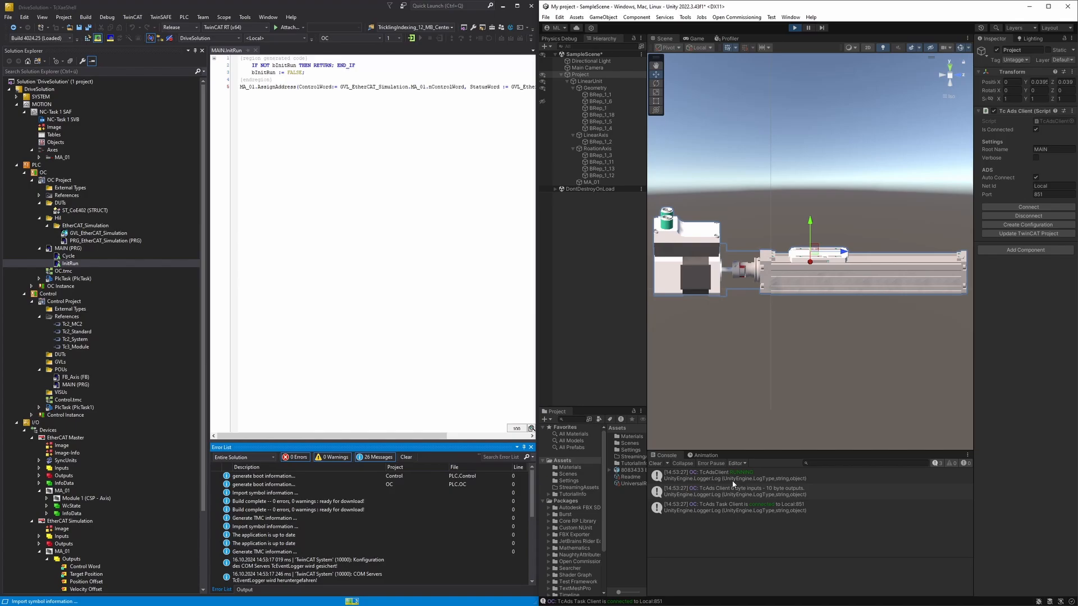
Step: Review the MA_01 axis and FB_Axis, log in to the Control PLC and expand MA_01's fbPower in MAIN's online view
double_click(63, 158)
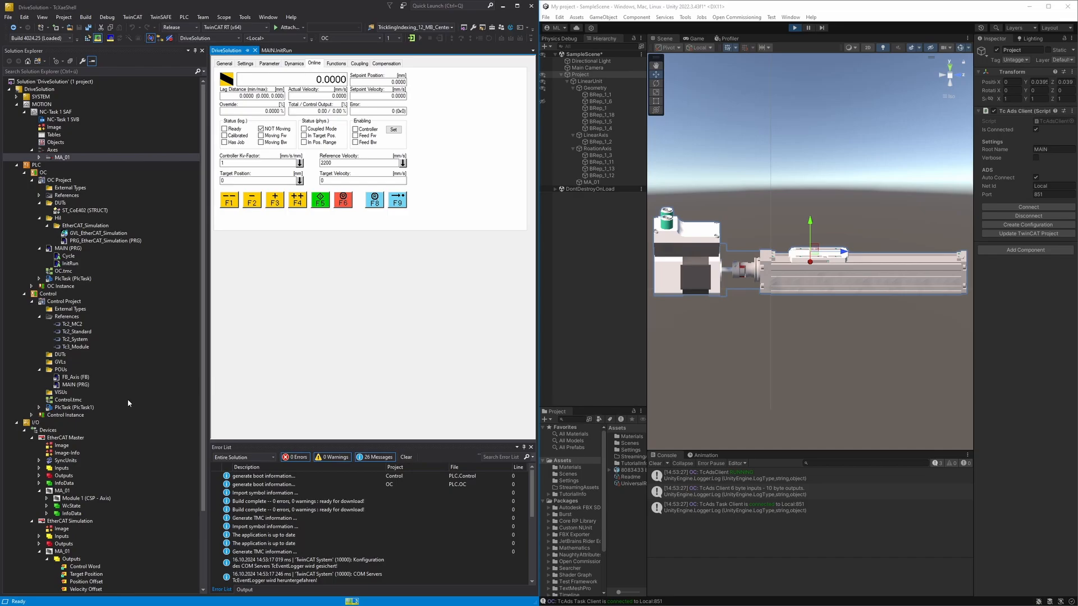
double_click(73, 379)
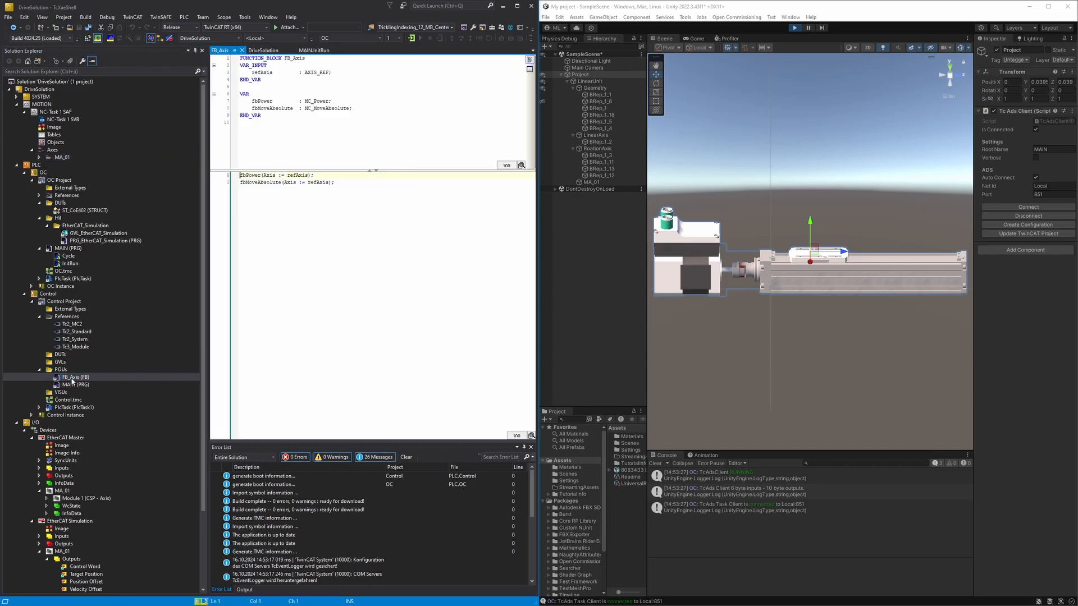
double_click(73, 386)
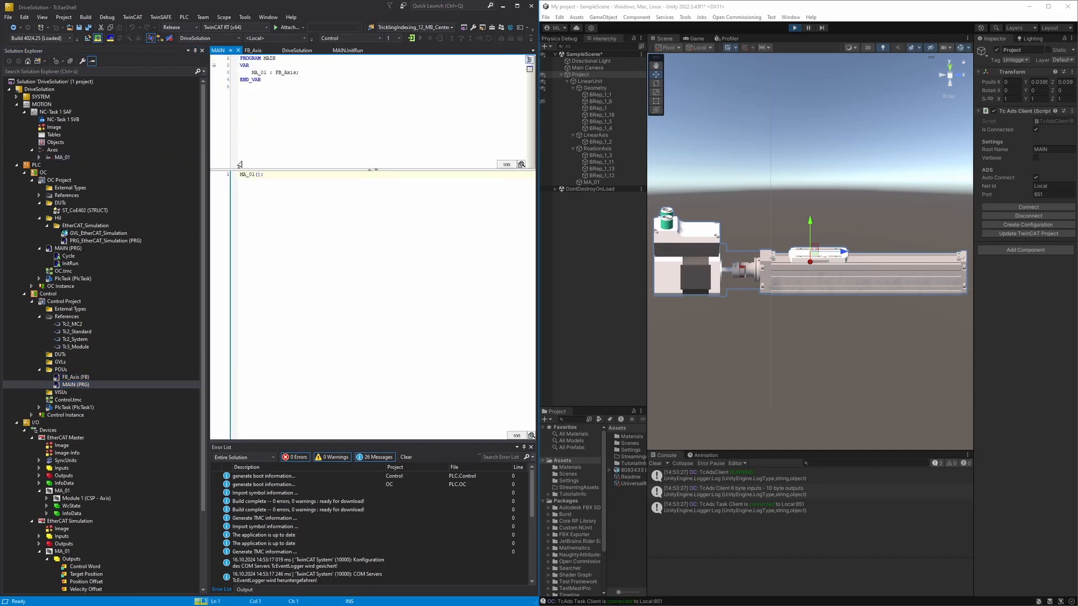
left_click(408, 39)
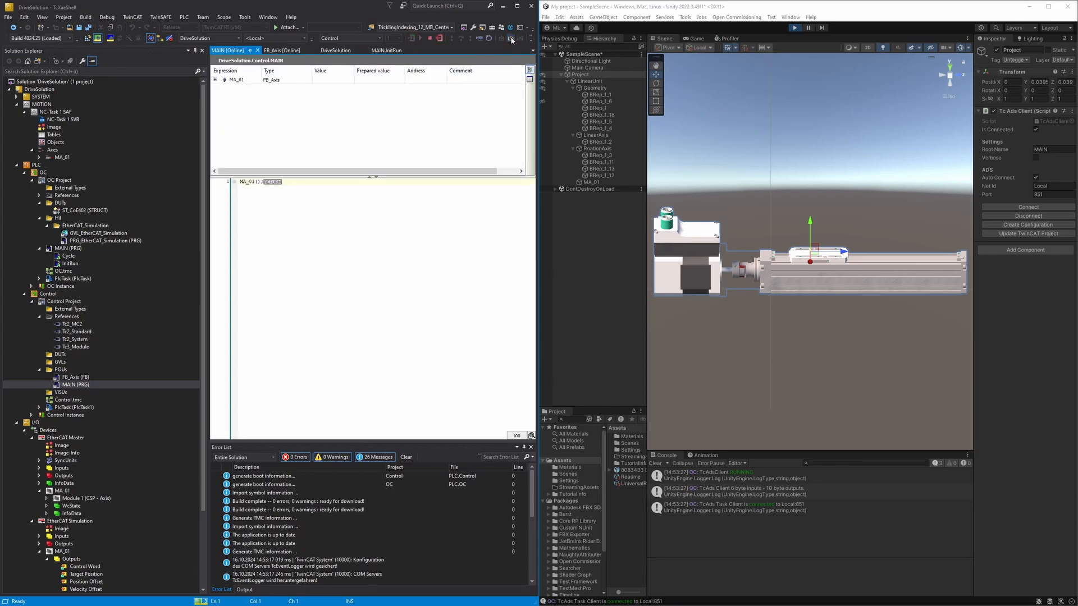
left_click(215, 79)
left_click(224, 96)
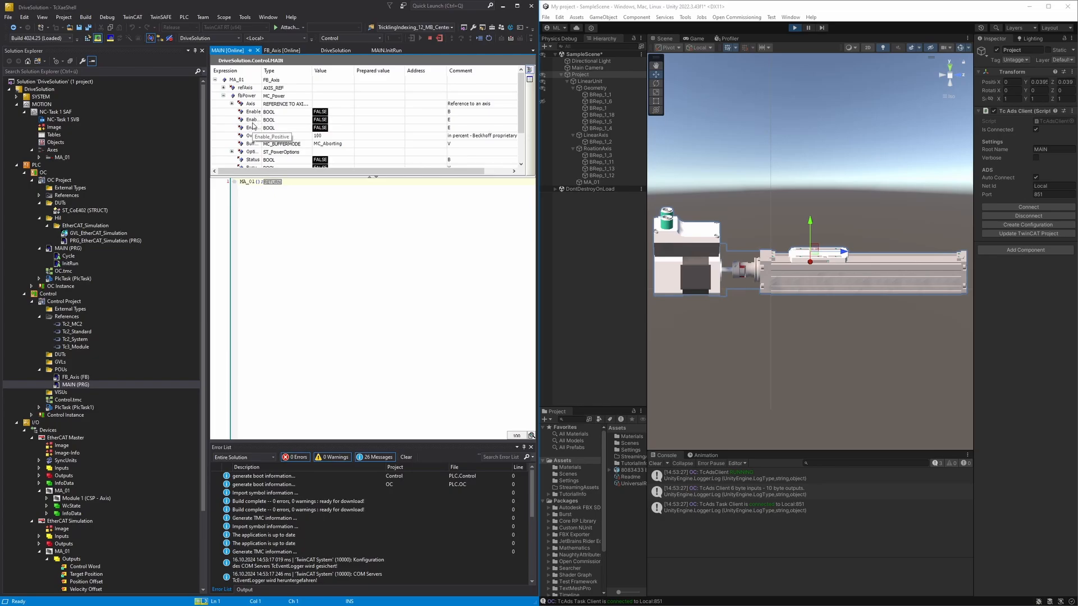
Step: Force fbPower's Enable input and both direction enables to TRUE
left_click(373, 112)
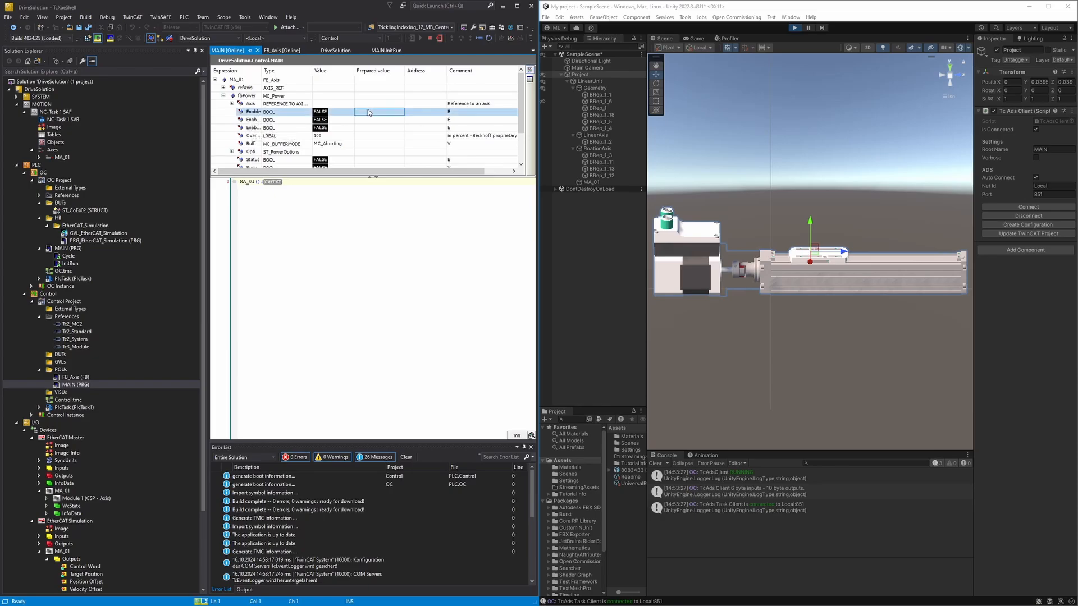
double_click(362, 120)
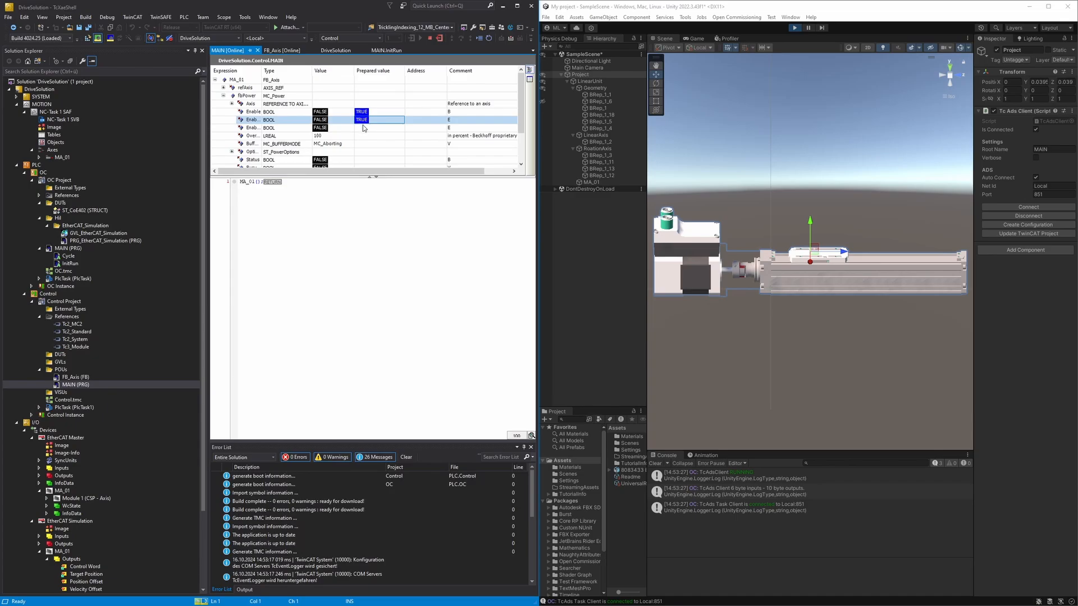
double_click(362, 127)
key("F7")
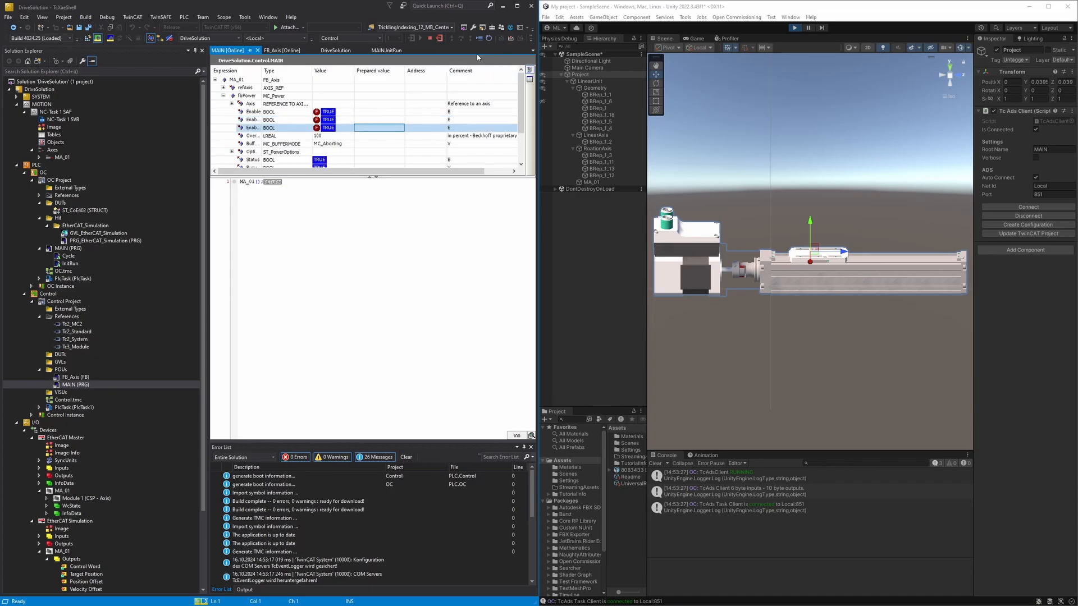
Step: Open the online view of the MA_01 axis and jog it forward and backward repeatedly to test the Unity linear unit
double_click(84, 157)
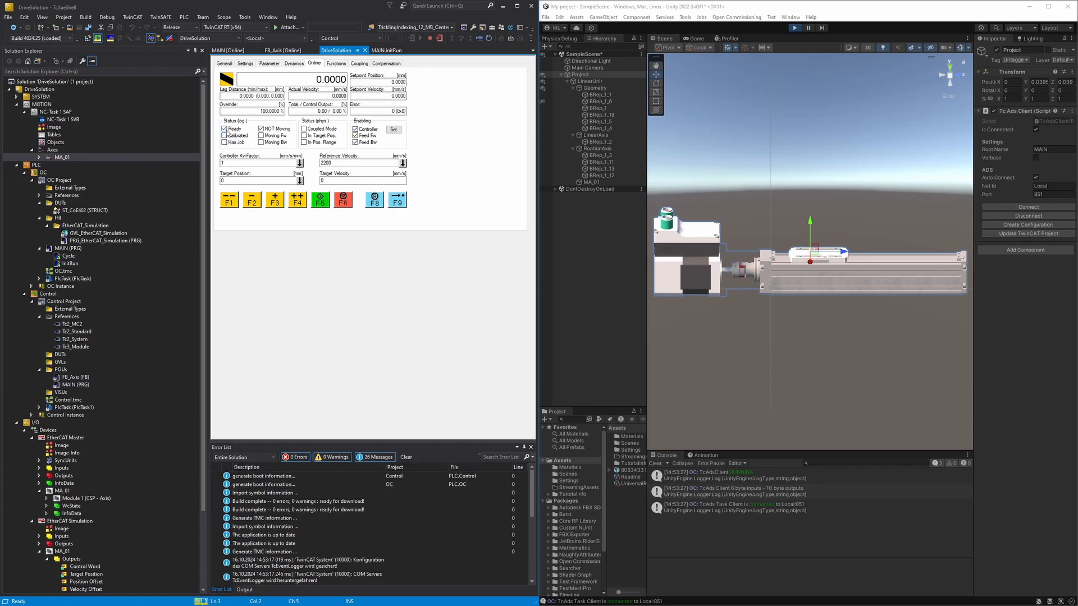
left_click(276, 206)
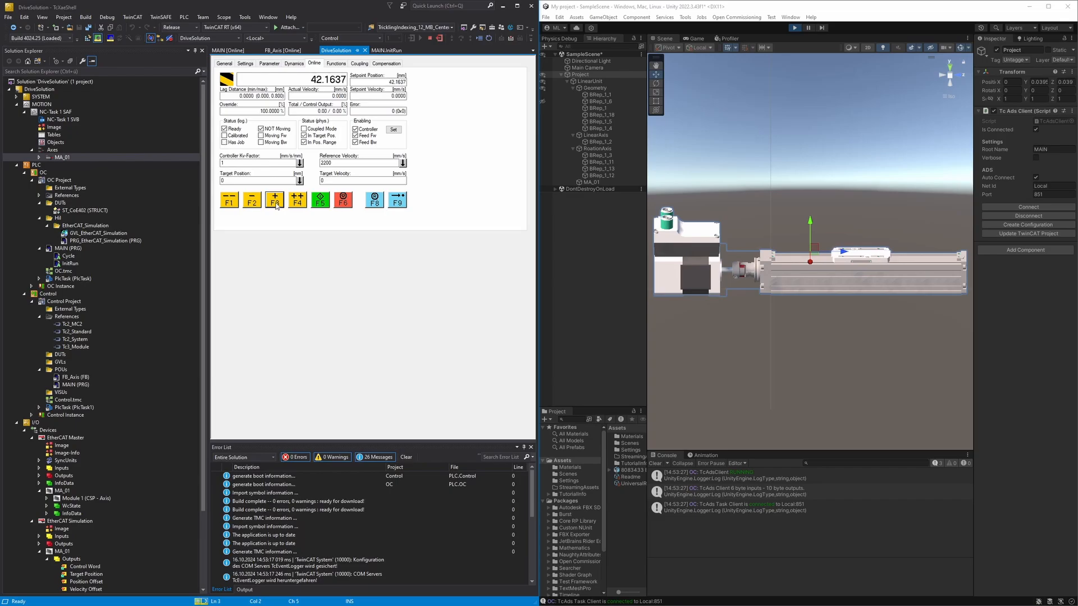
left_click(254, 203)
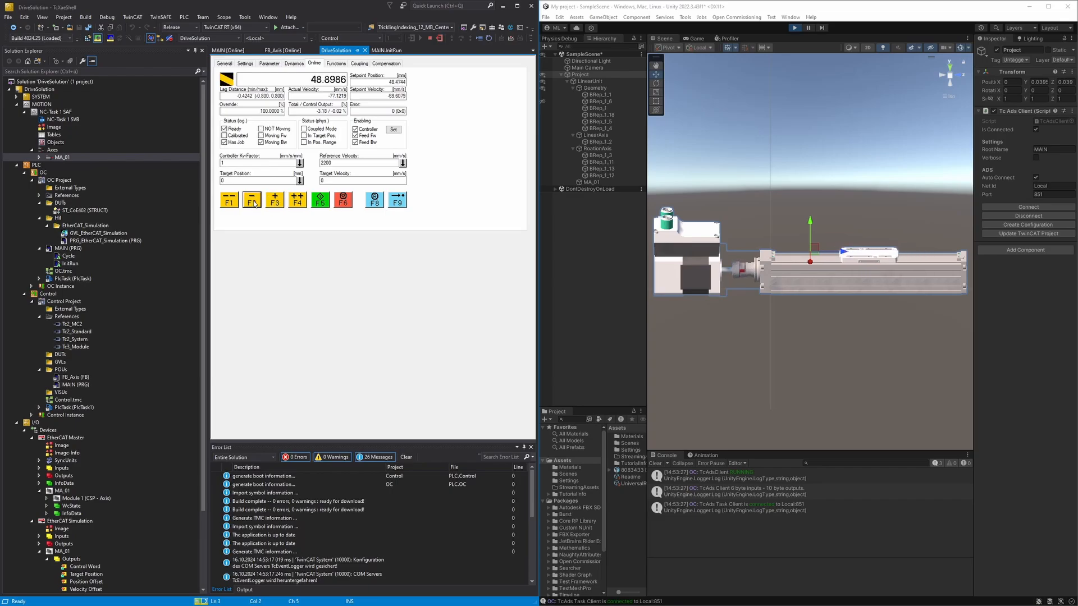
left_click(775, 368)
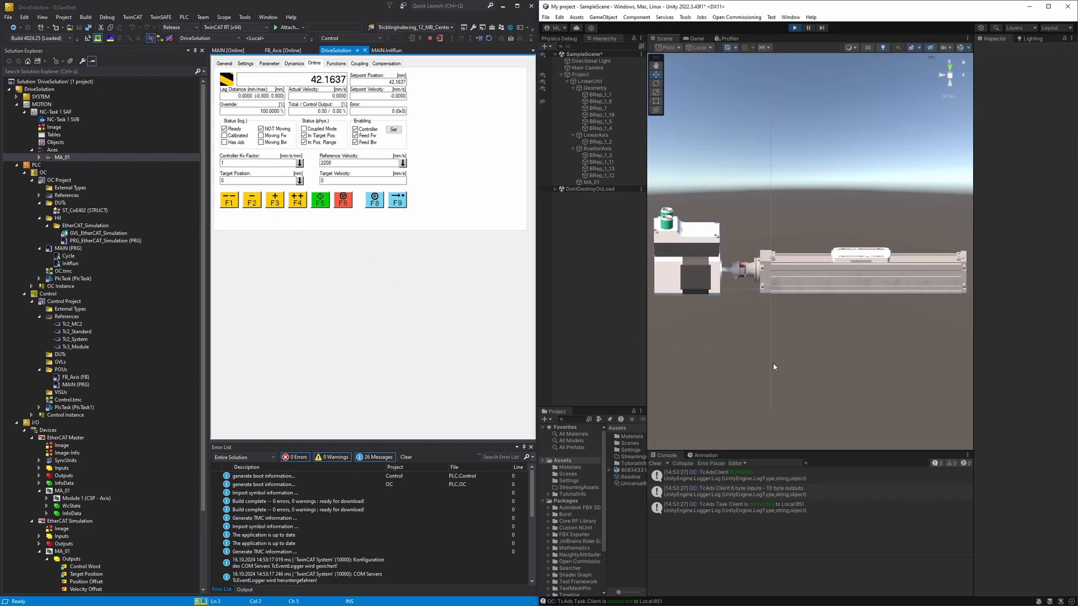
left_click(252, 203)
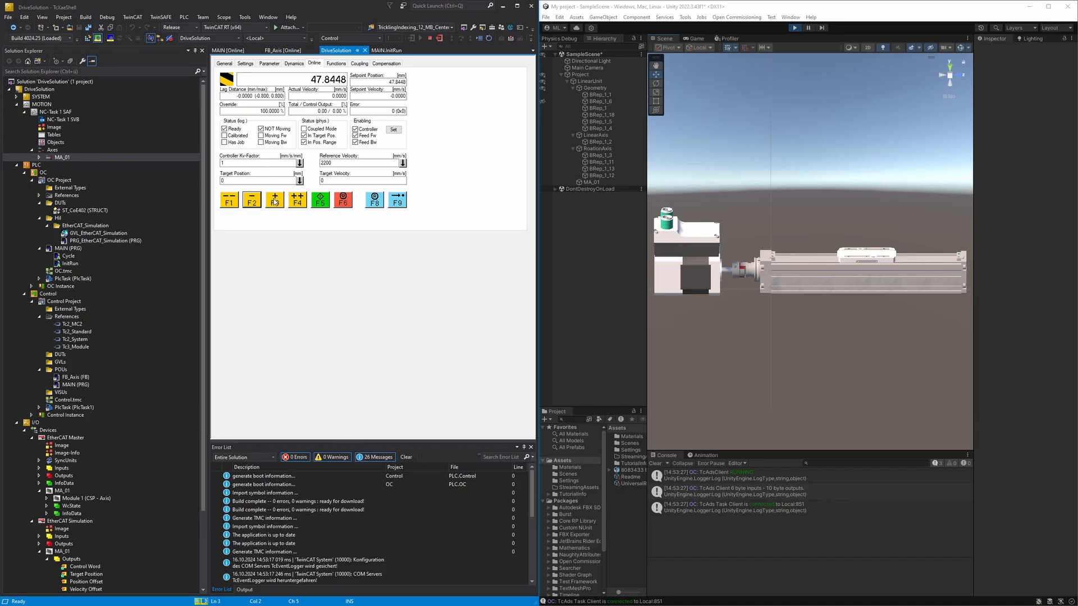
left_click(275, 201)
left_click(256, 202)
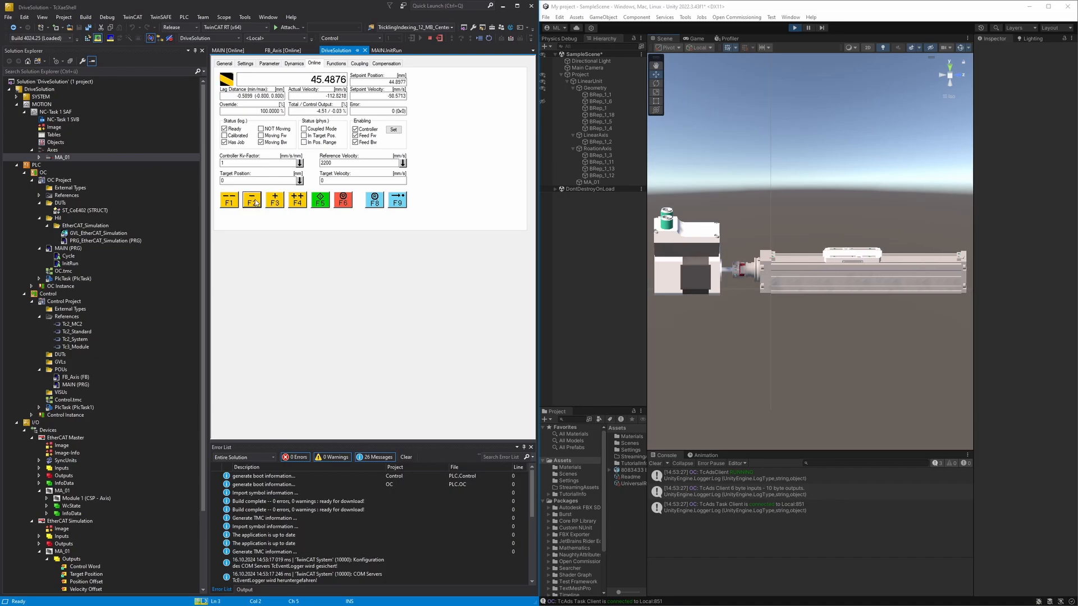
left_click(276, 202)
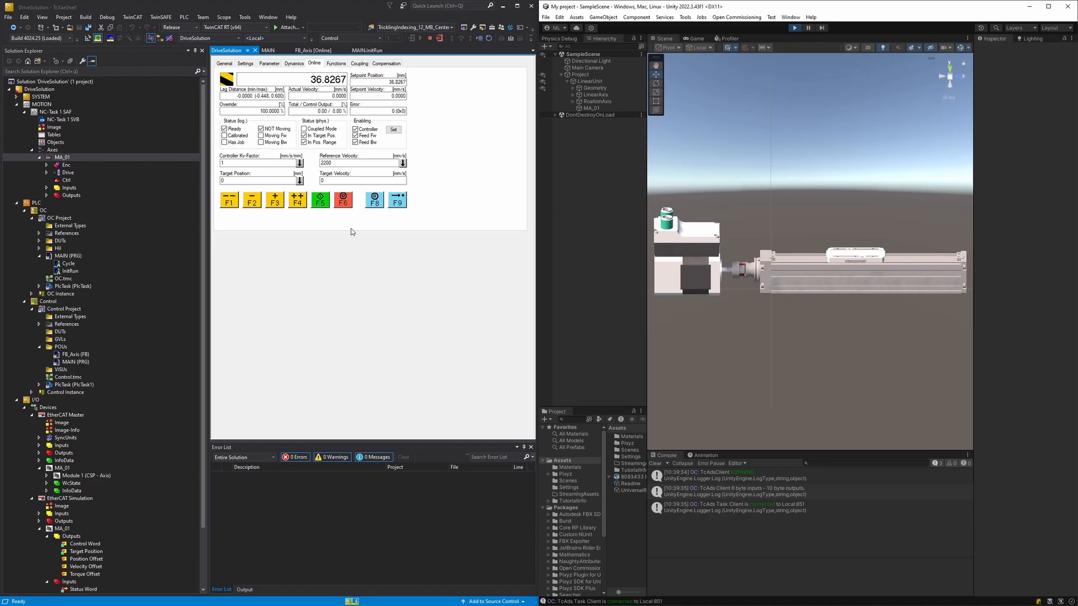
left_click(279, 201)
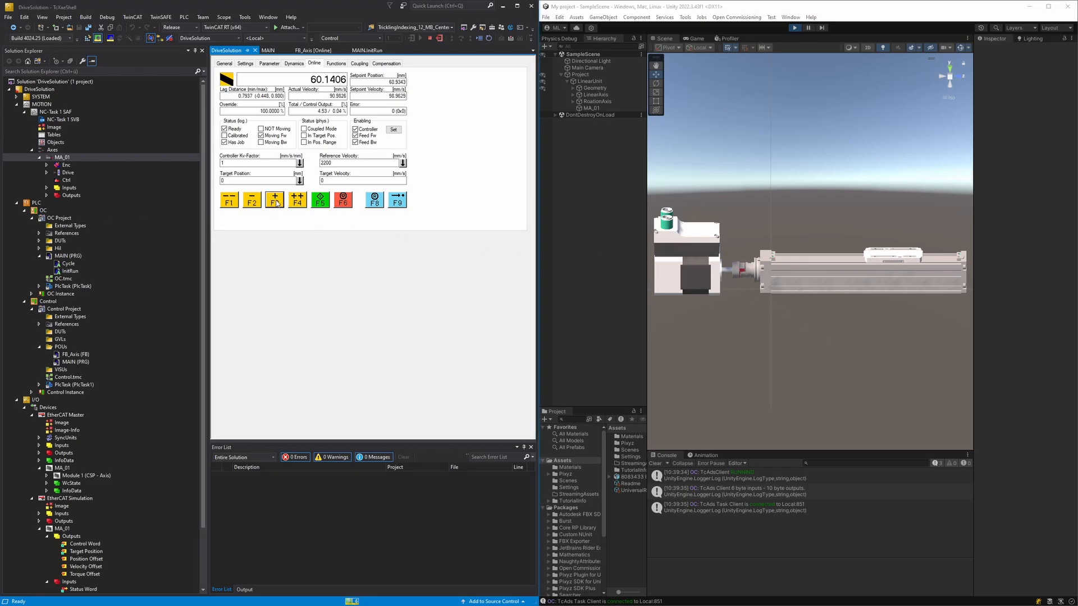
left_click(258, 203)
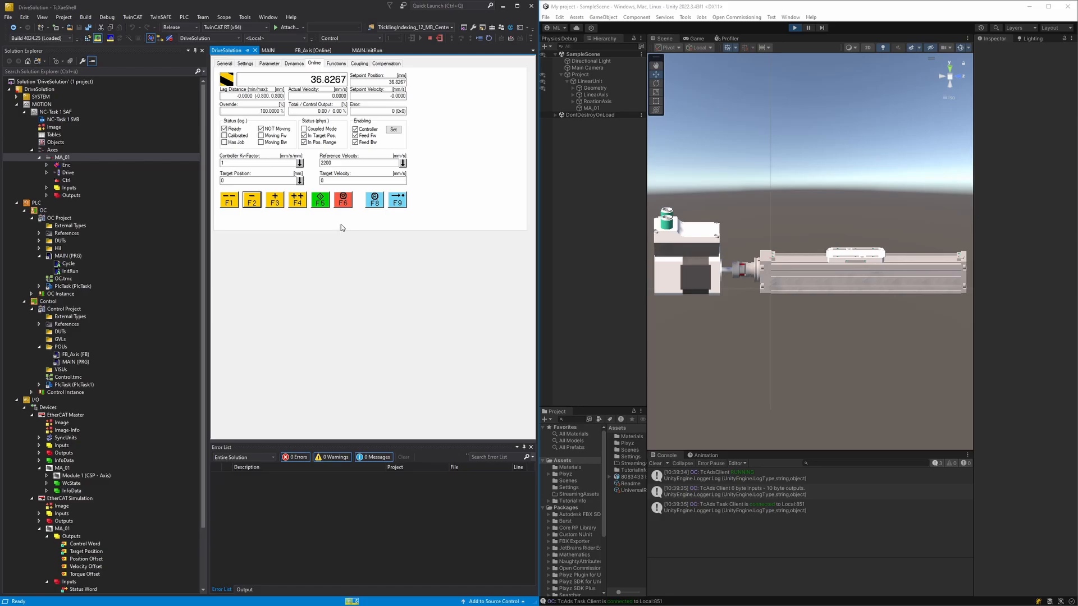
Step: Start a Reversing Sequence on the MA_01 axis from its extended start functions
left_click(335, 63)
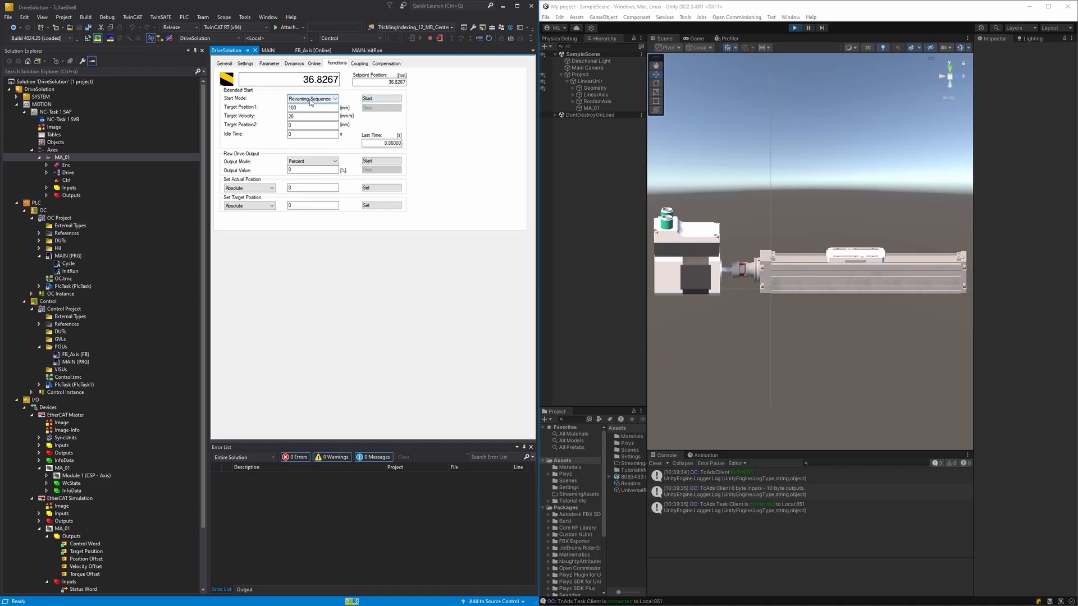
left_click(372, 99)
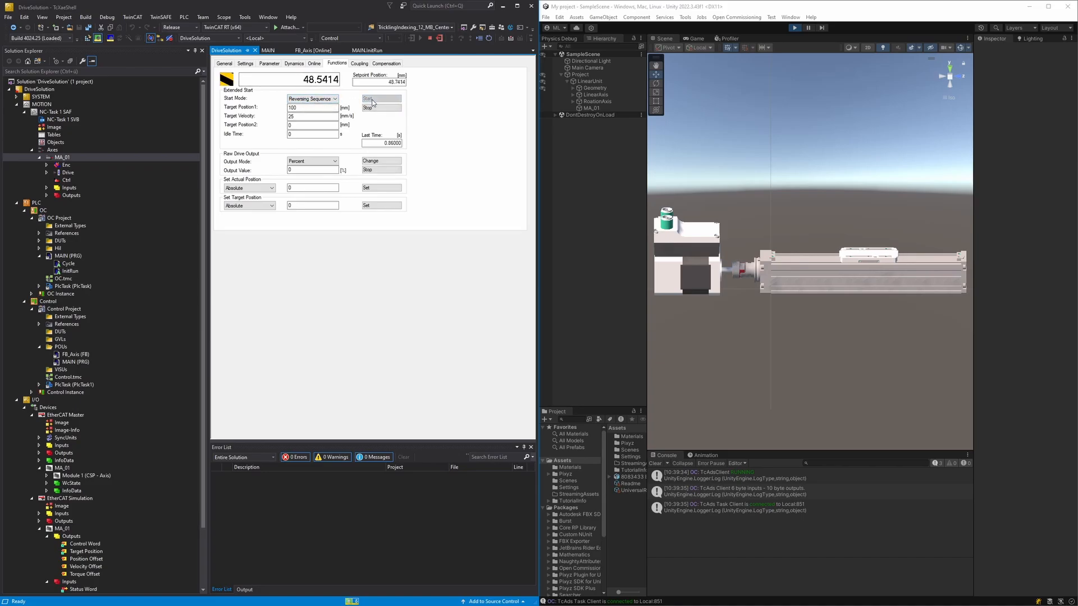